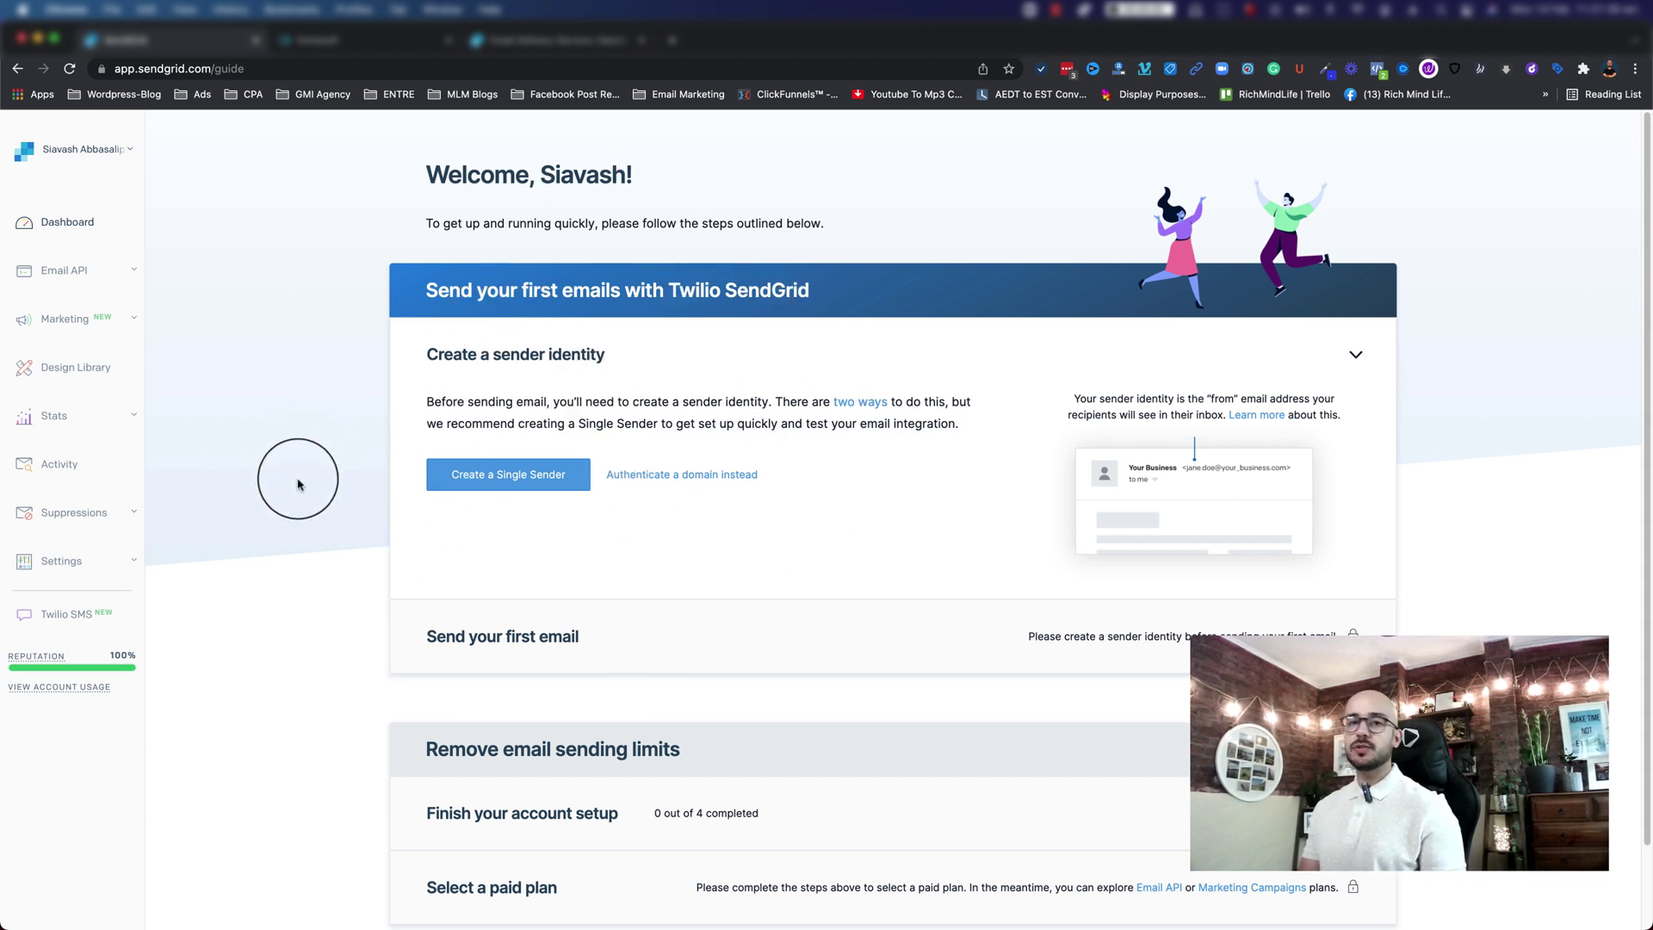
# Step: Go to Settings > Sender Authentication in the SendGrid sidebar
pyautogui.click(47, 568)
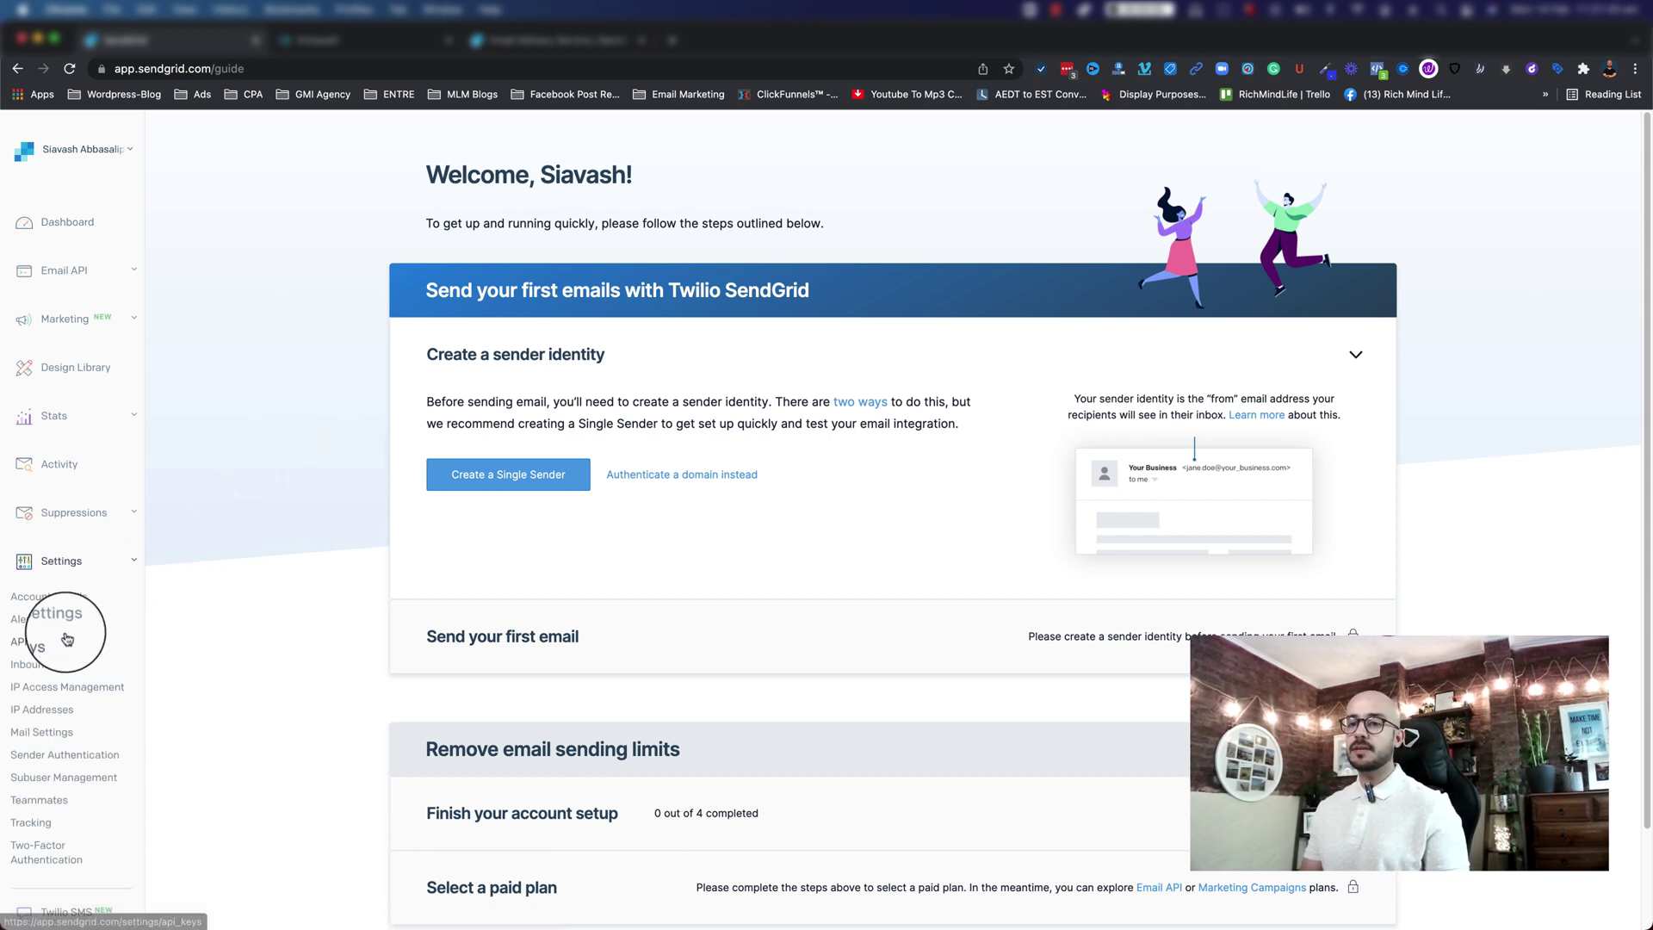
pyautogui.scroll(-1, 66, 654)
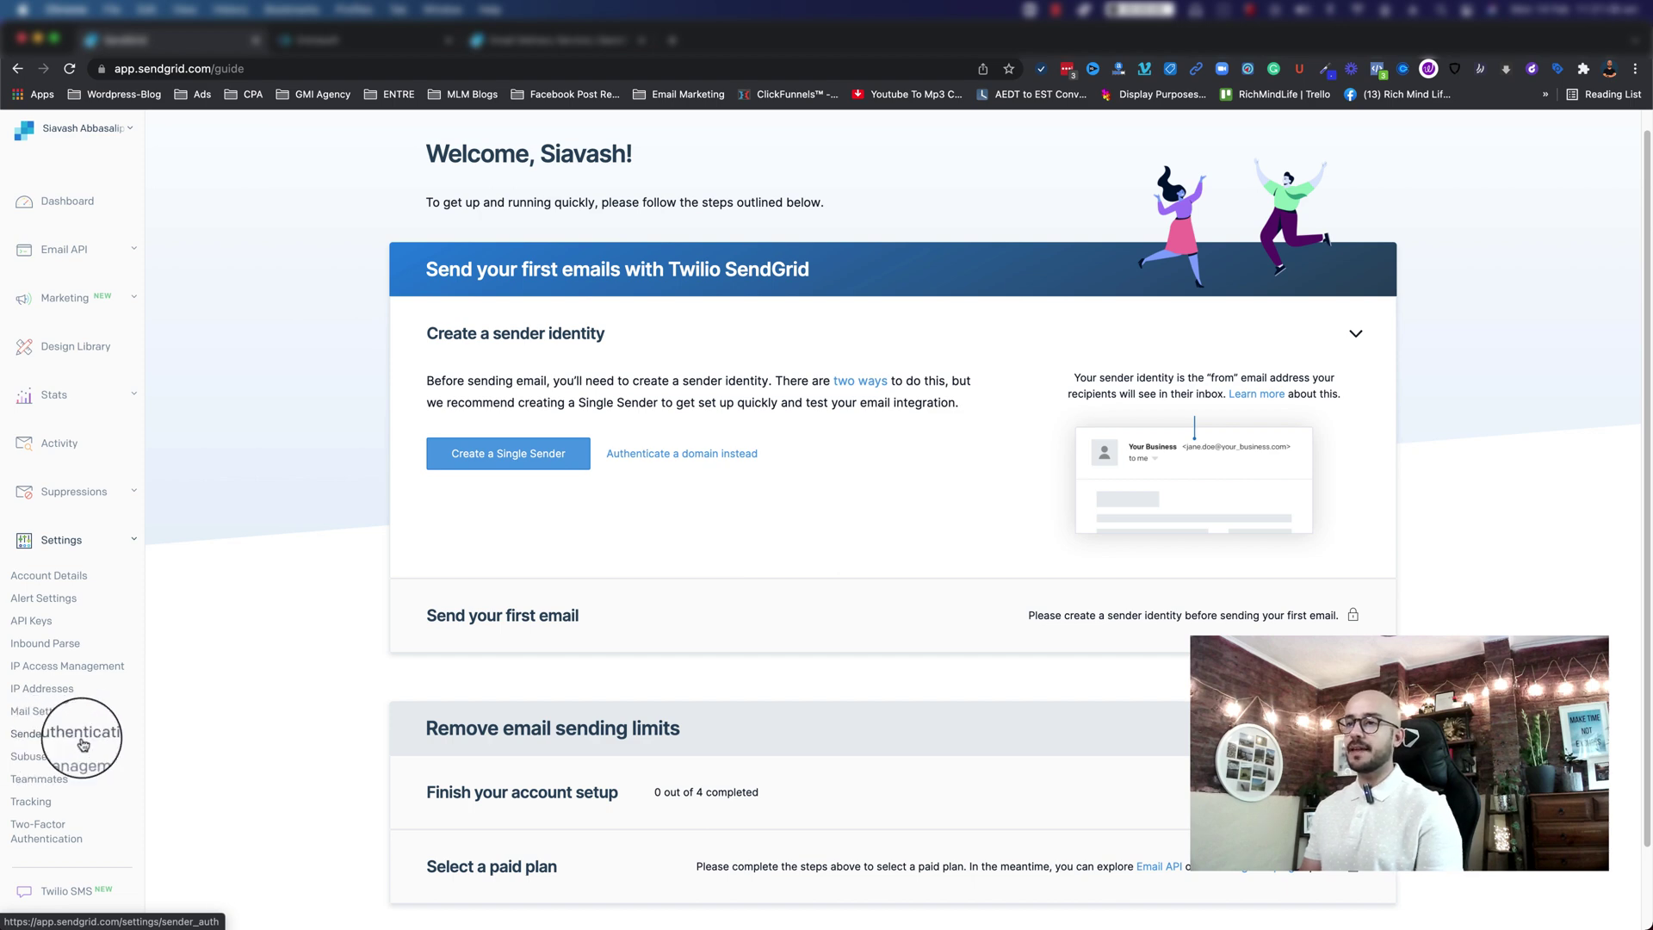
pyautogui.click(83, 740)
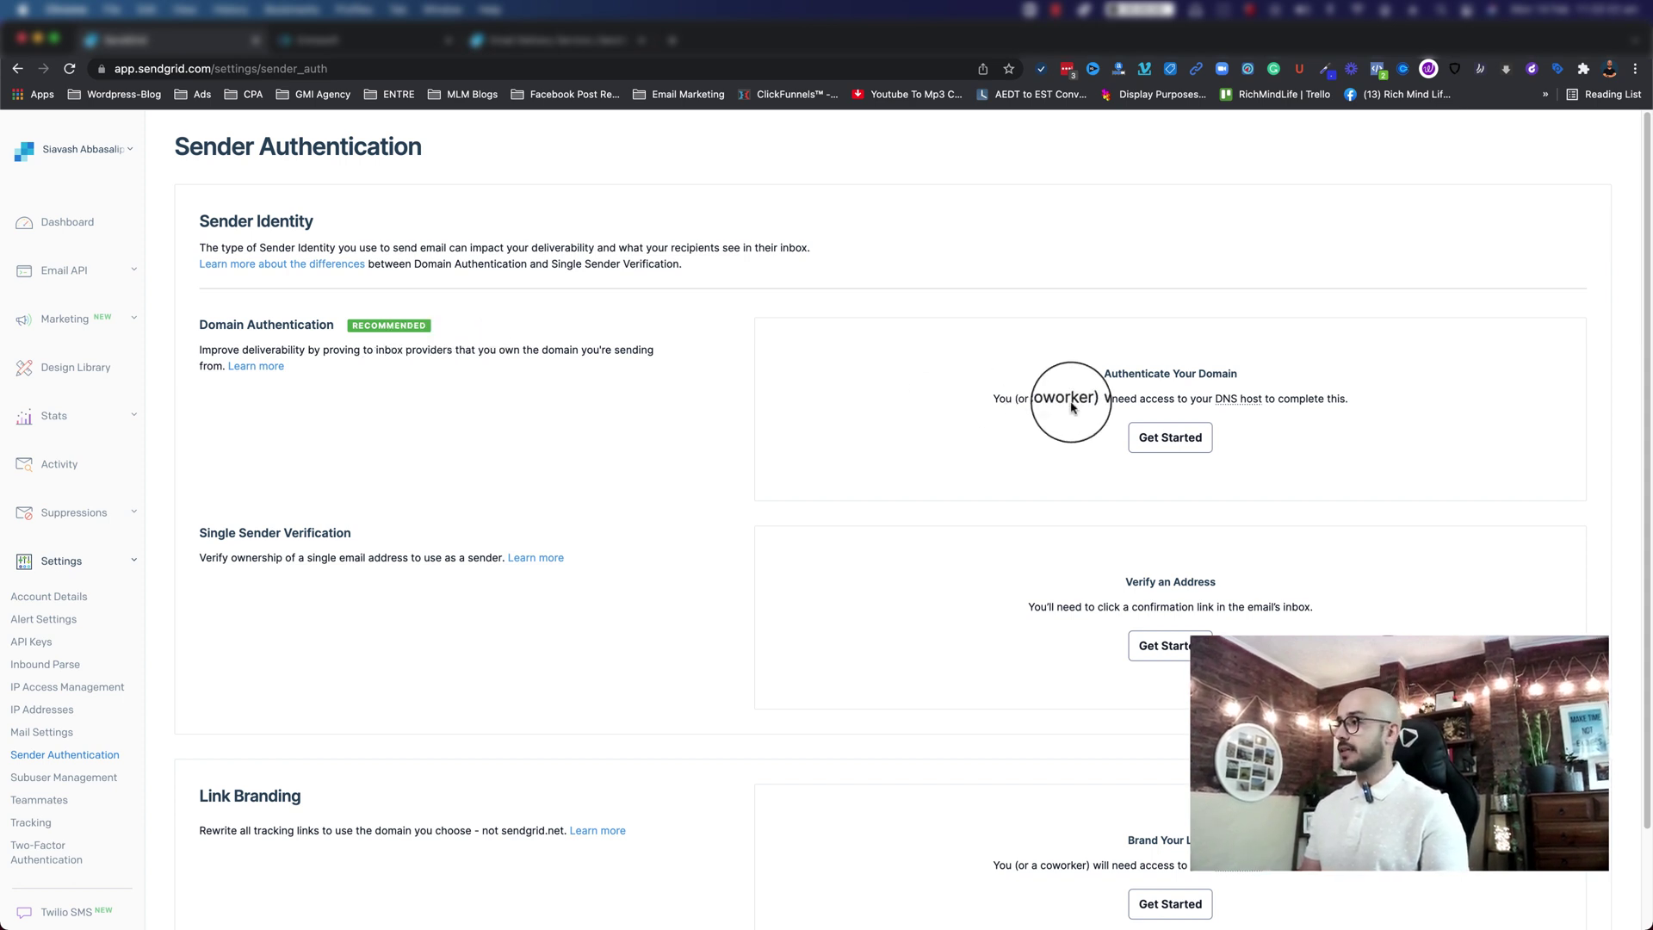
# Step: Start domain authentication with GoDaddy as the DNS host and link branding declined
pyautogui.click(1164, 437)
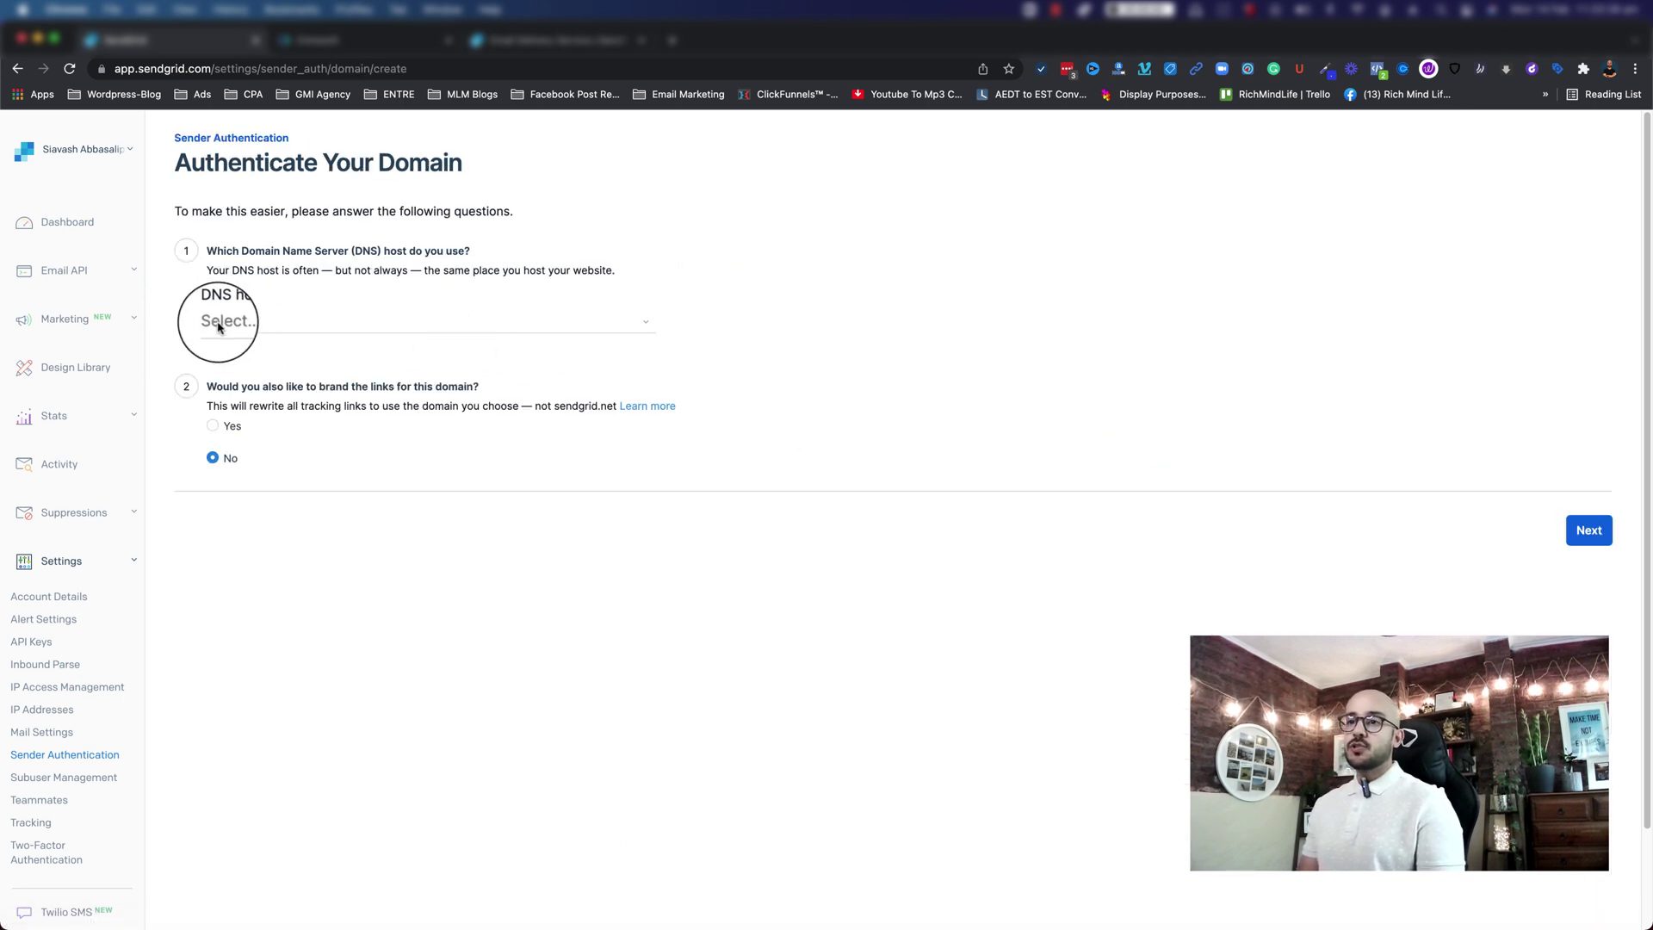
pyautogui.click(226, 322)
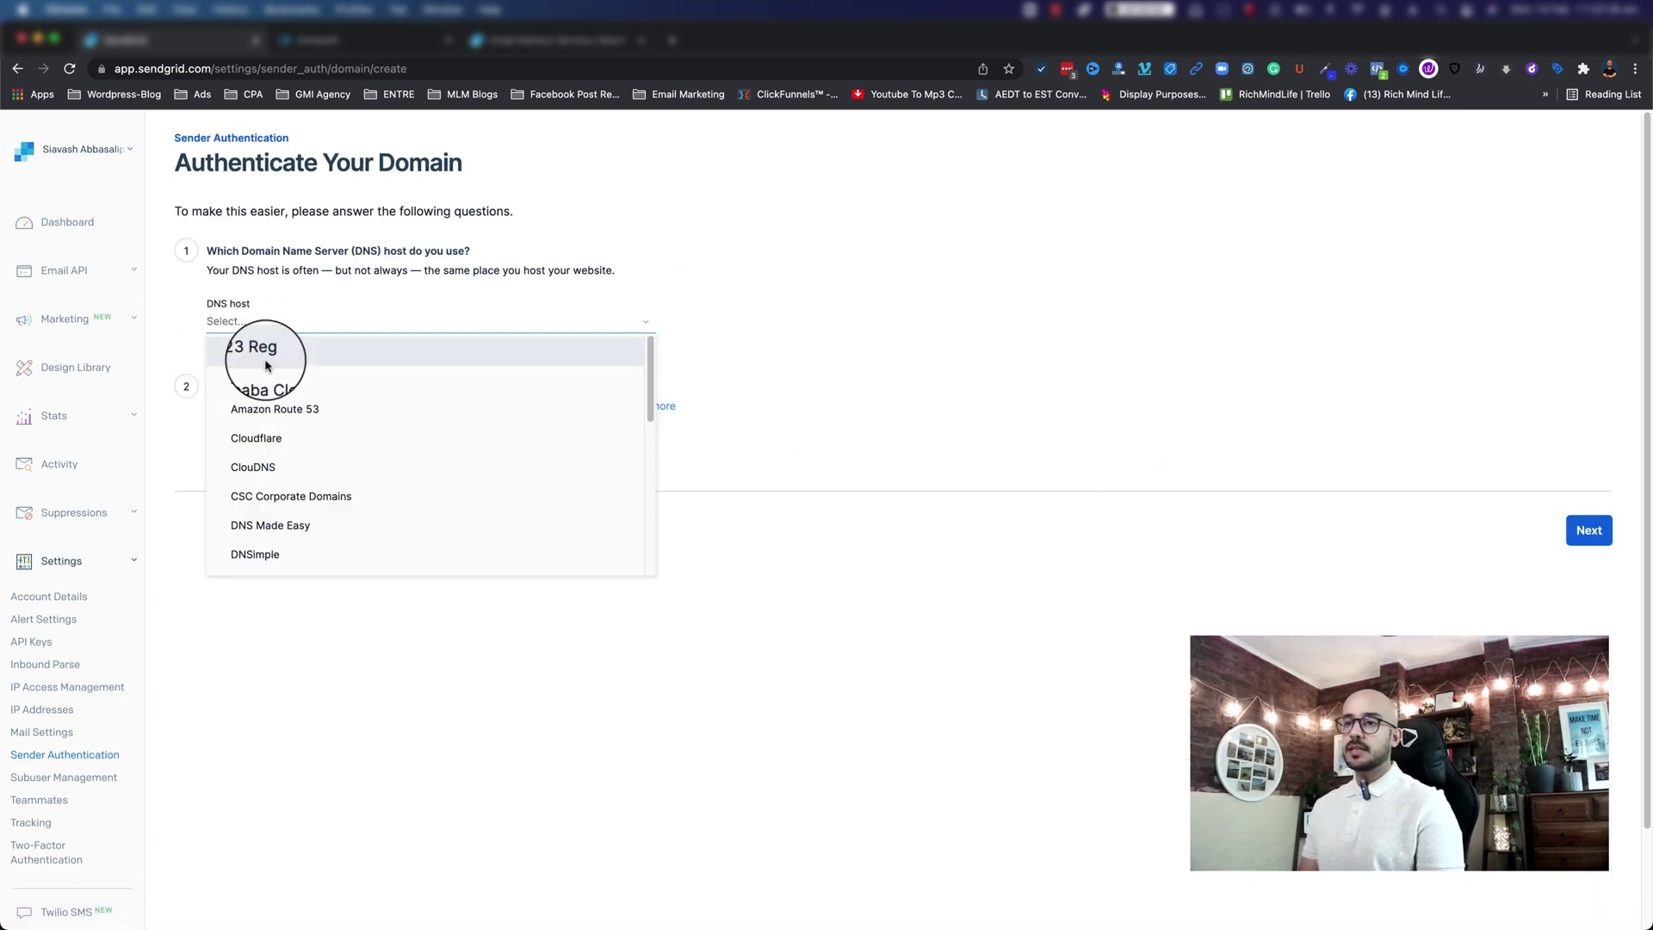
pyautogui.scroll(-2, 325, 417)
pyautogui.scroll(-3, 325, 436)
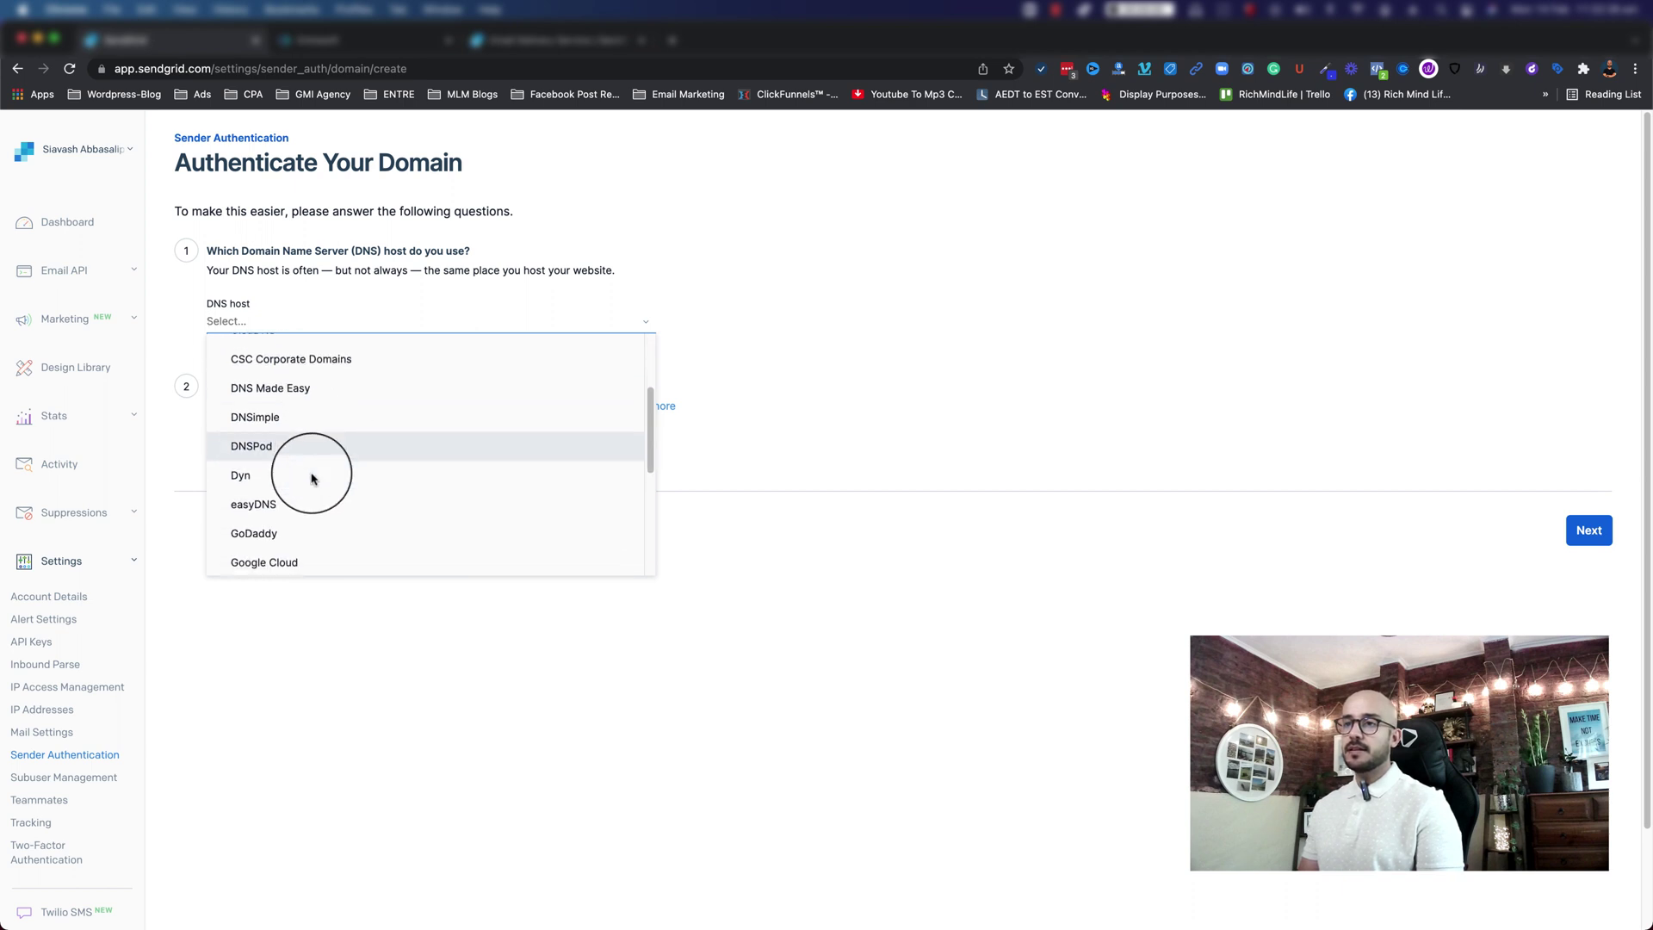
pyautogui.click(276, 510)
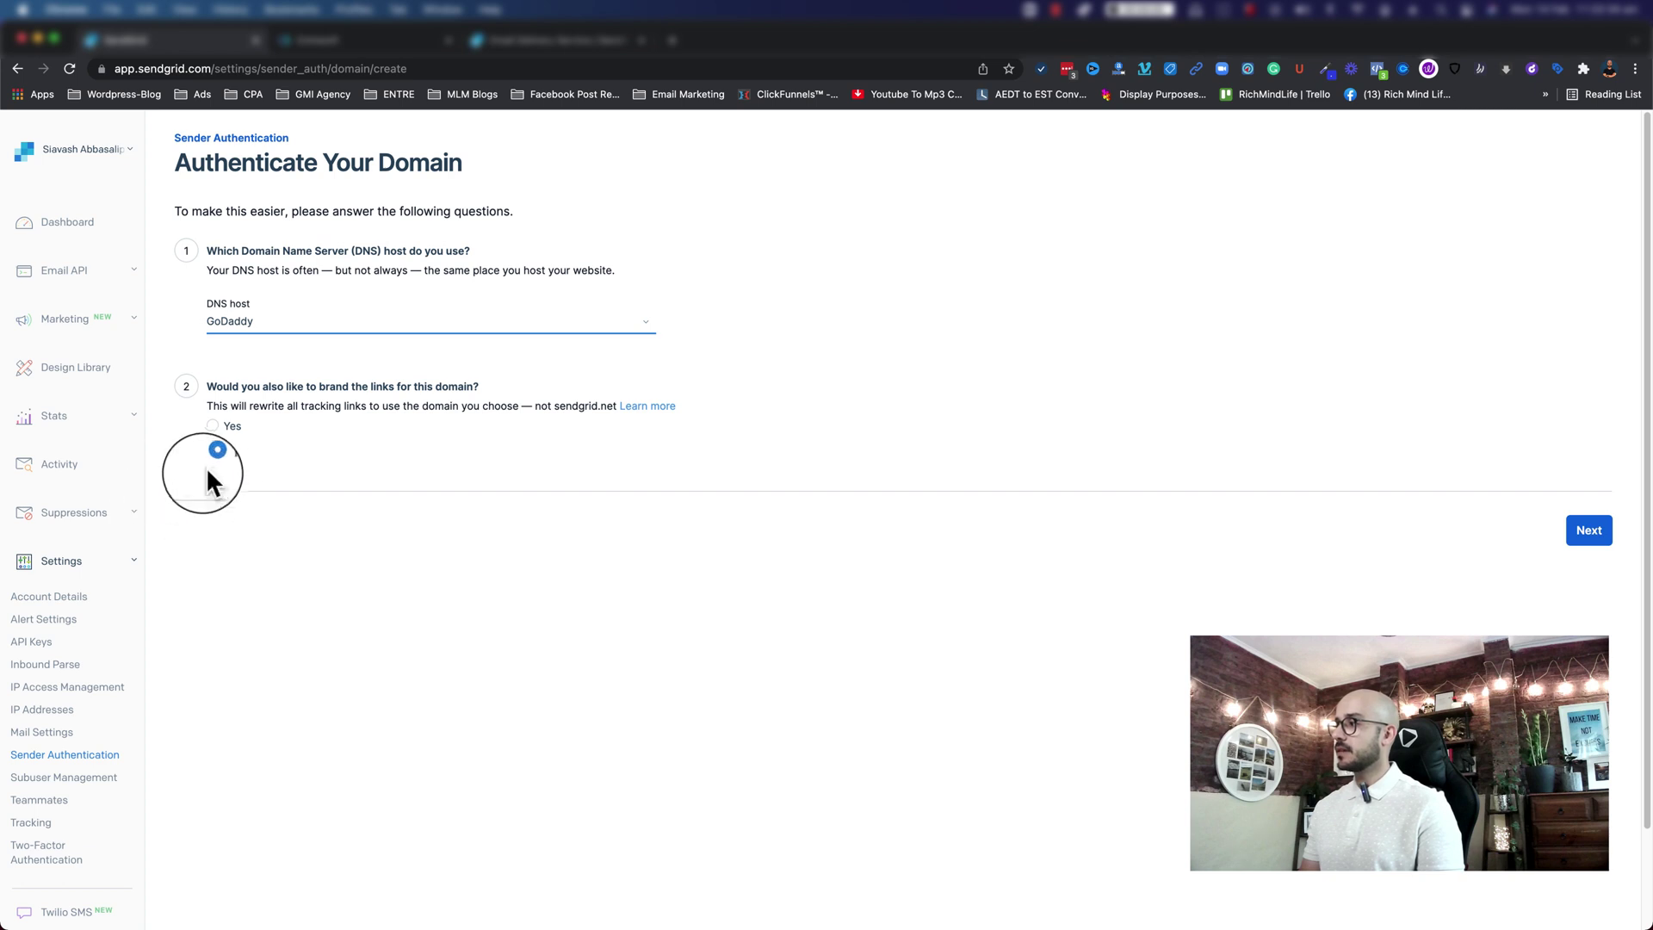
pyautogui.click(1594, 534)
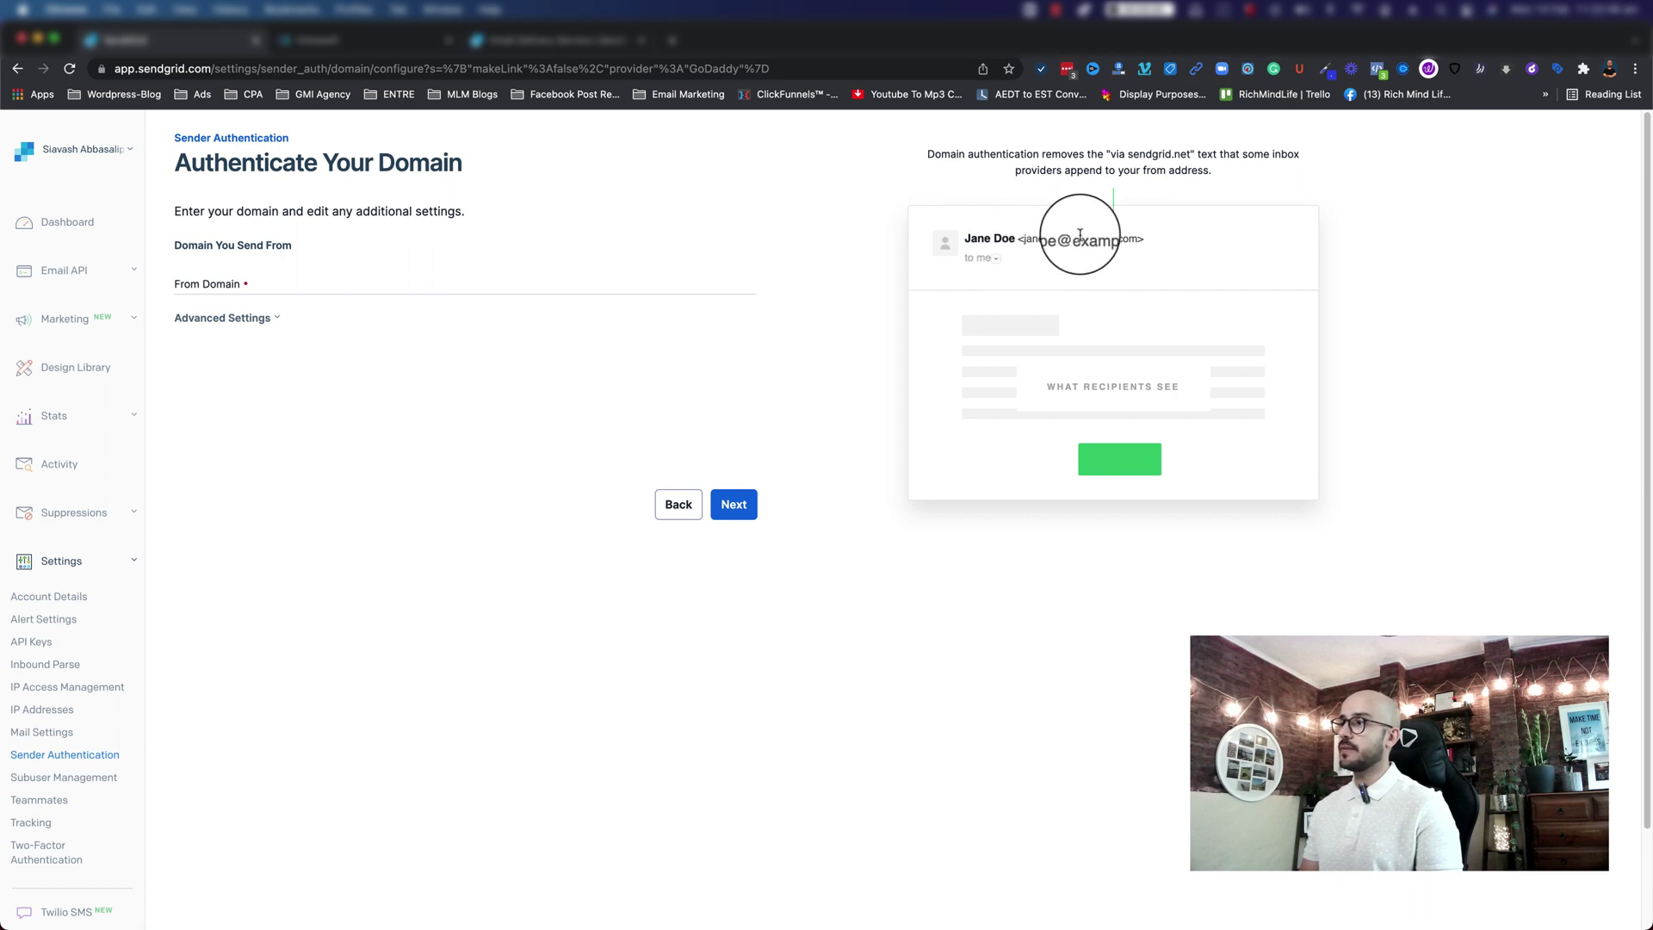
# Step: Enter rmlinsidersclub.com as the From Domain and submit it to get the CNAME records
pyautogui.moveTo(1079, 238); pyautogui.dragTo(1125, 238)
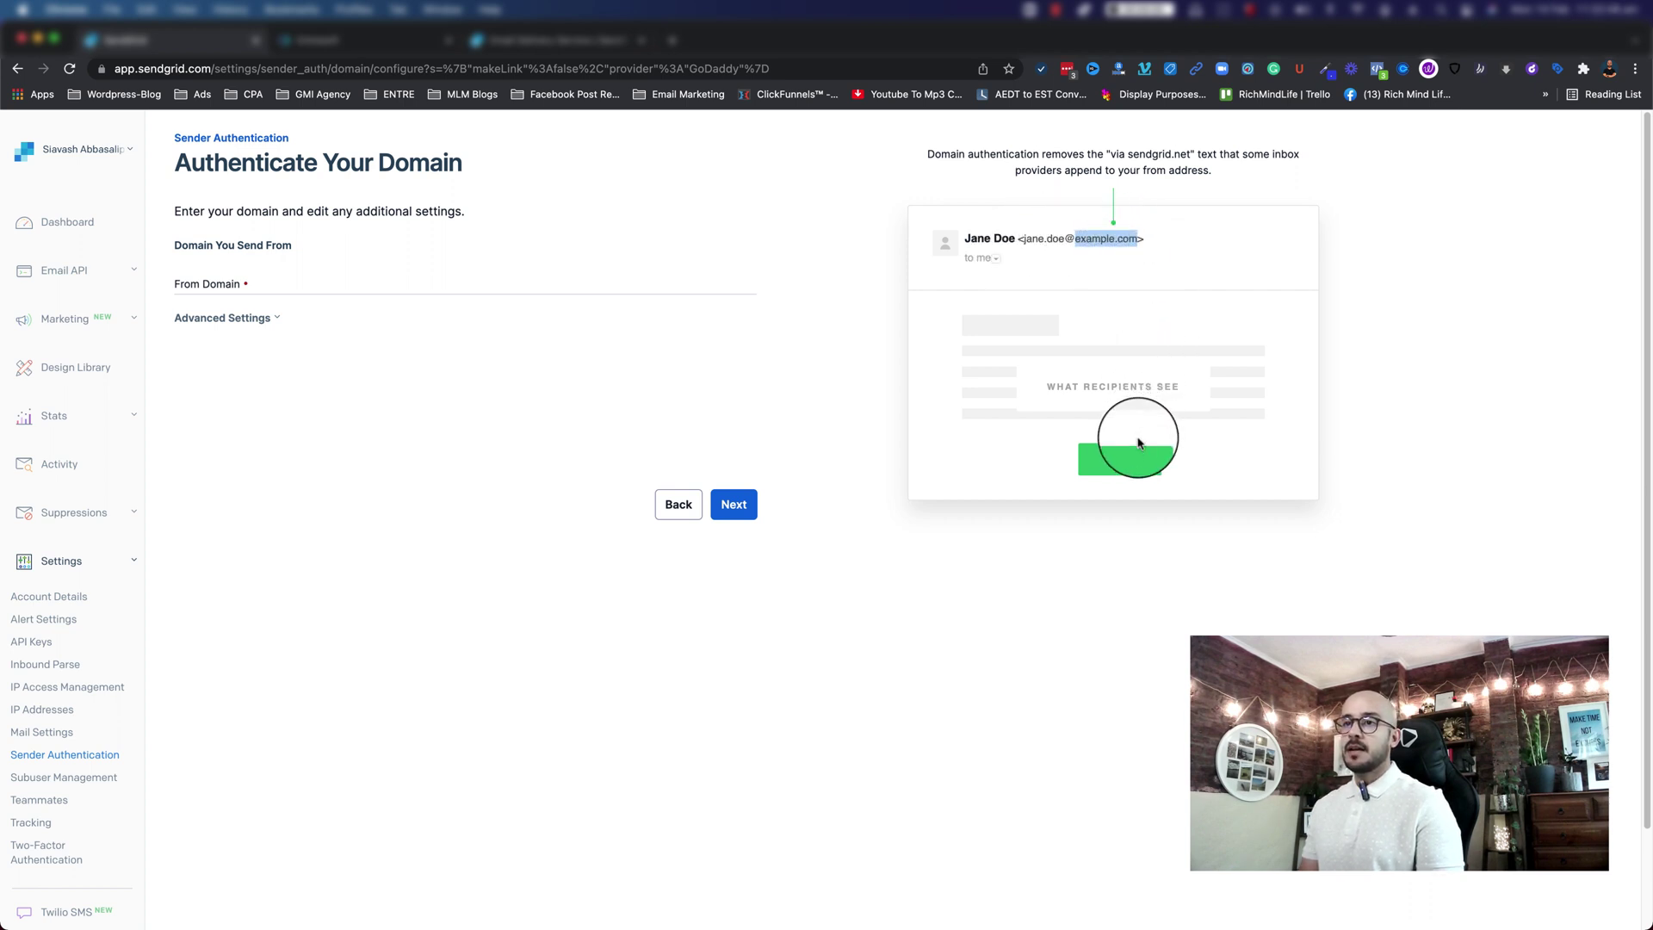
pyautogui.click(650, 572)
pyautogui.click(193, 286)
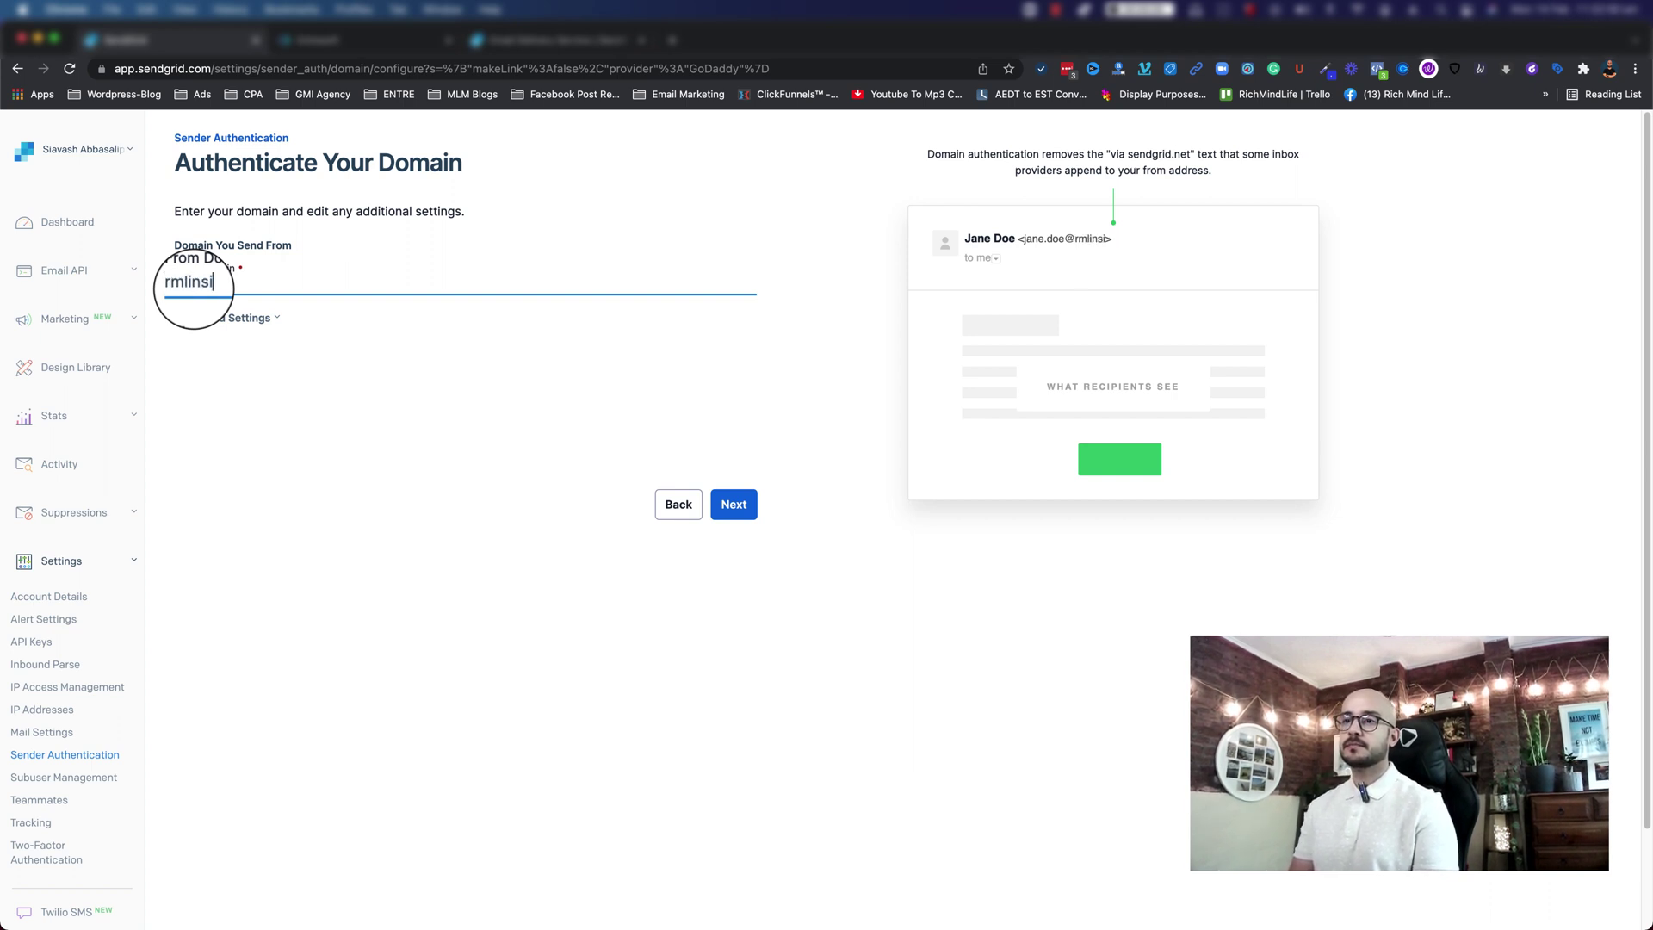
pyautogui.write('dersclub.com')
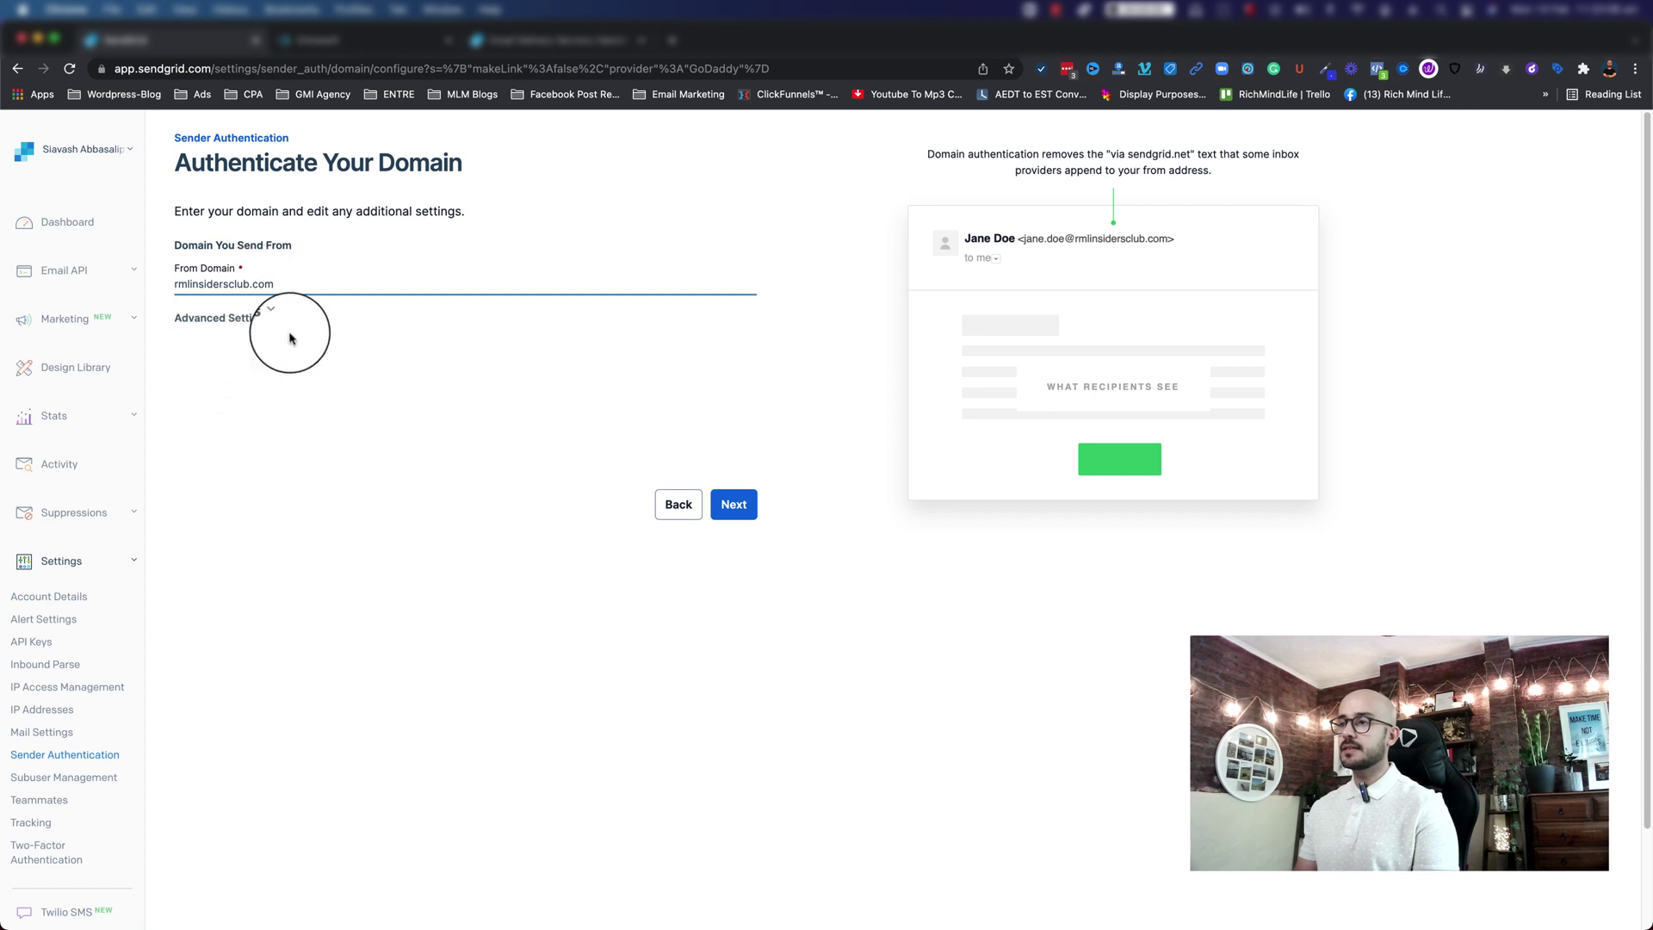
pyautogui.click(730, 505)
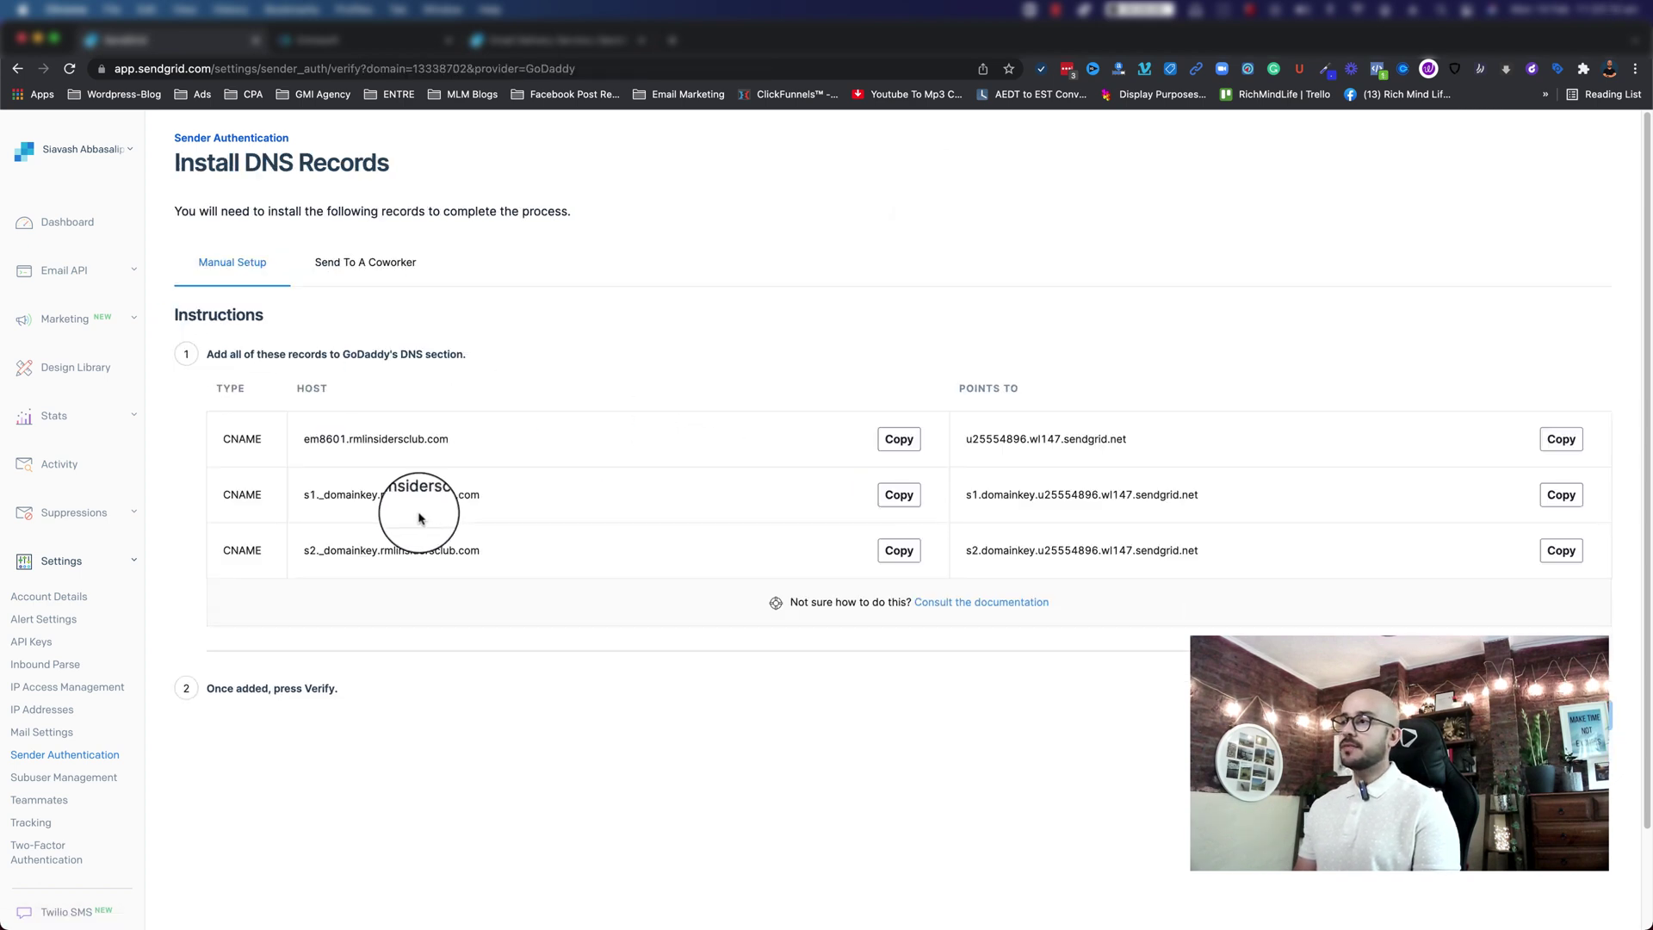
# Step: Review the three CNAME records, then bring up account.godaddy.com in a new browser tab
pyautogui.scroll(-1, 413, 525)
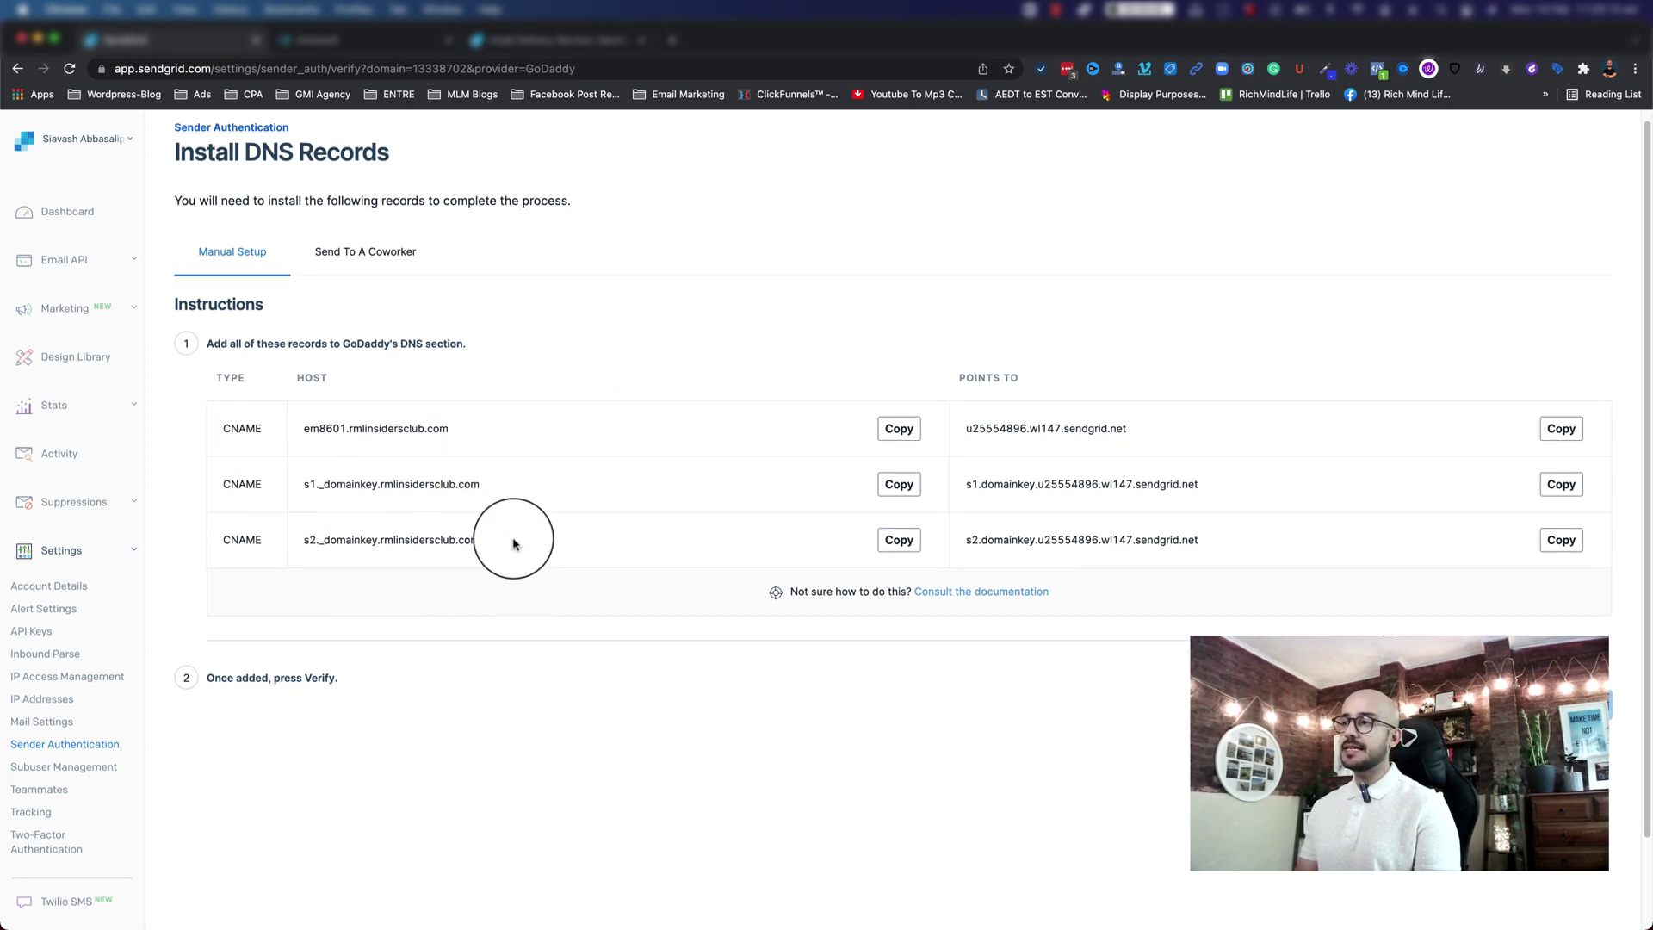
pyautogui.moveTo(514, 543); pyautogui.dragTo(240, 427)
pyautogui.click(417, 418)
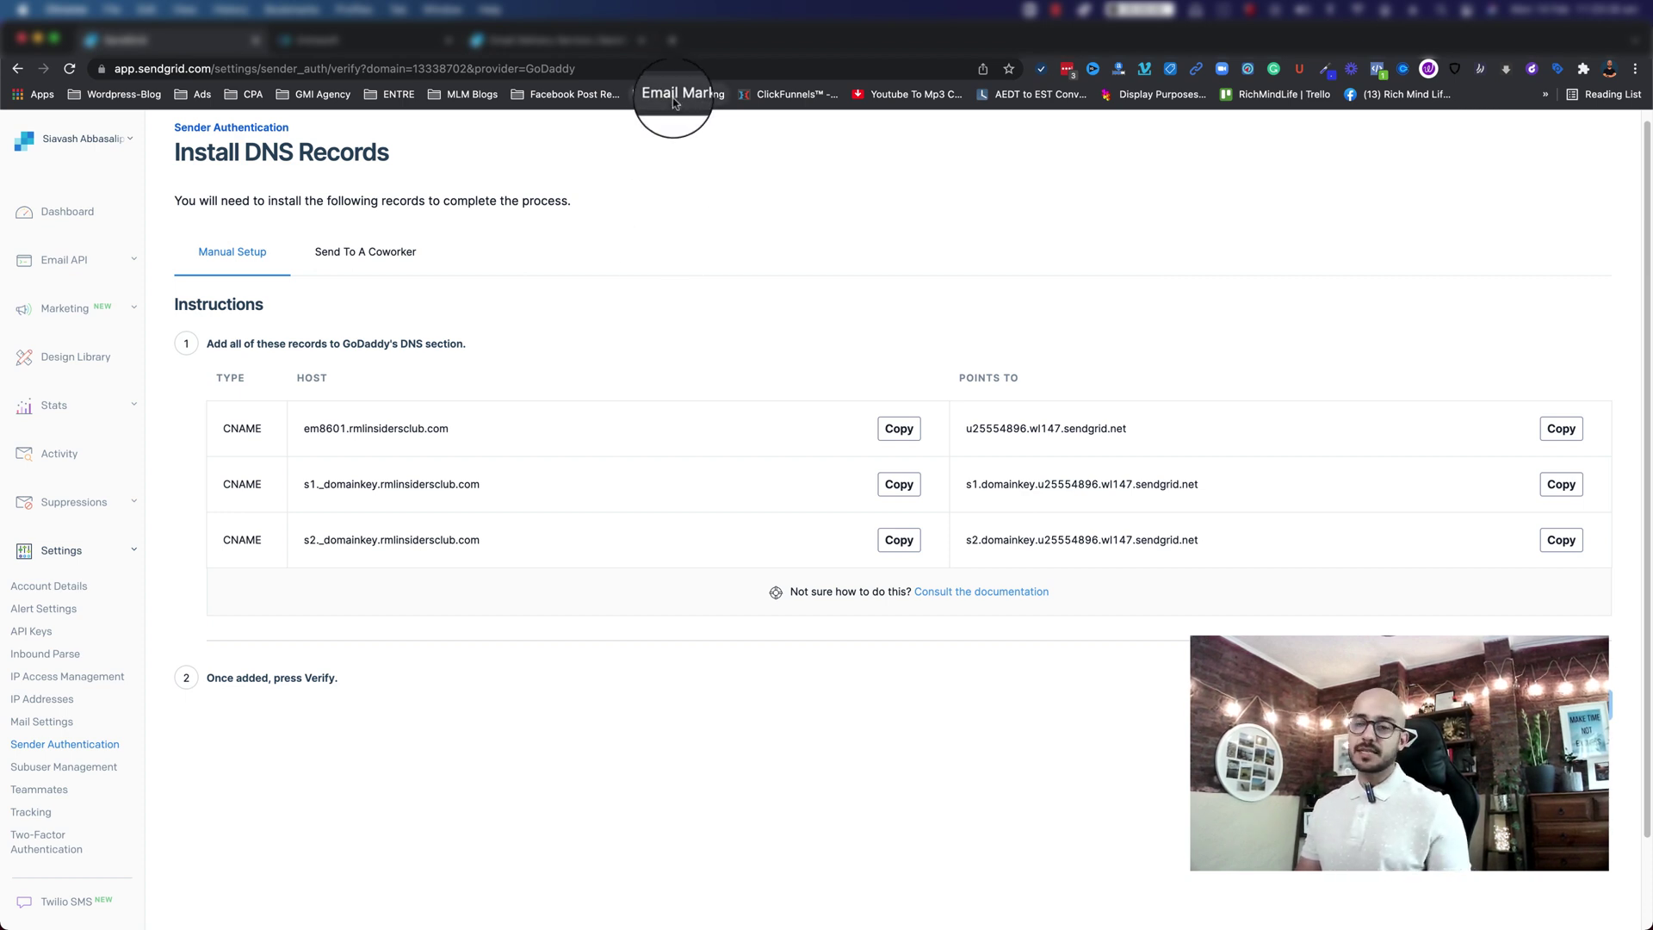
pyautogui.click(674, 94)
# Step: Go to My Products in GoDaddy and choose Manage DNS for the domain
pyautogui.click(17, 68)
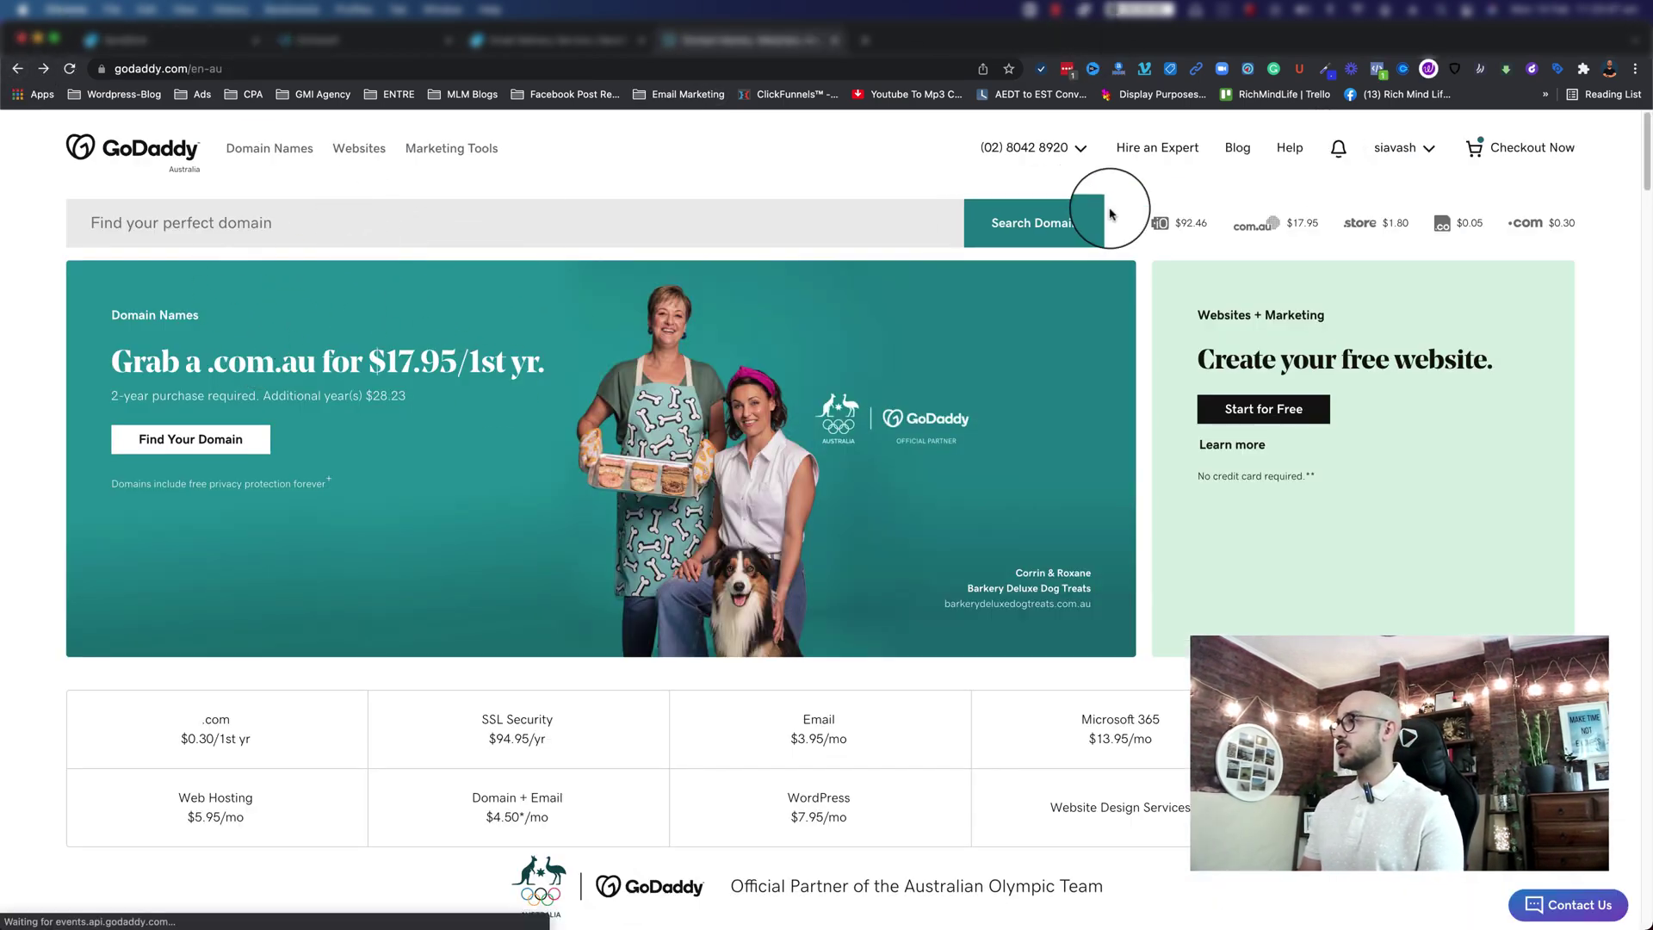
pyautogui.click(1397, 155)
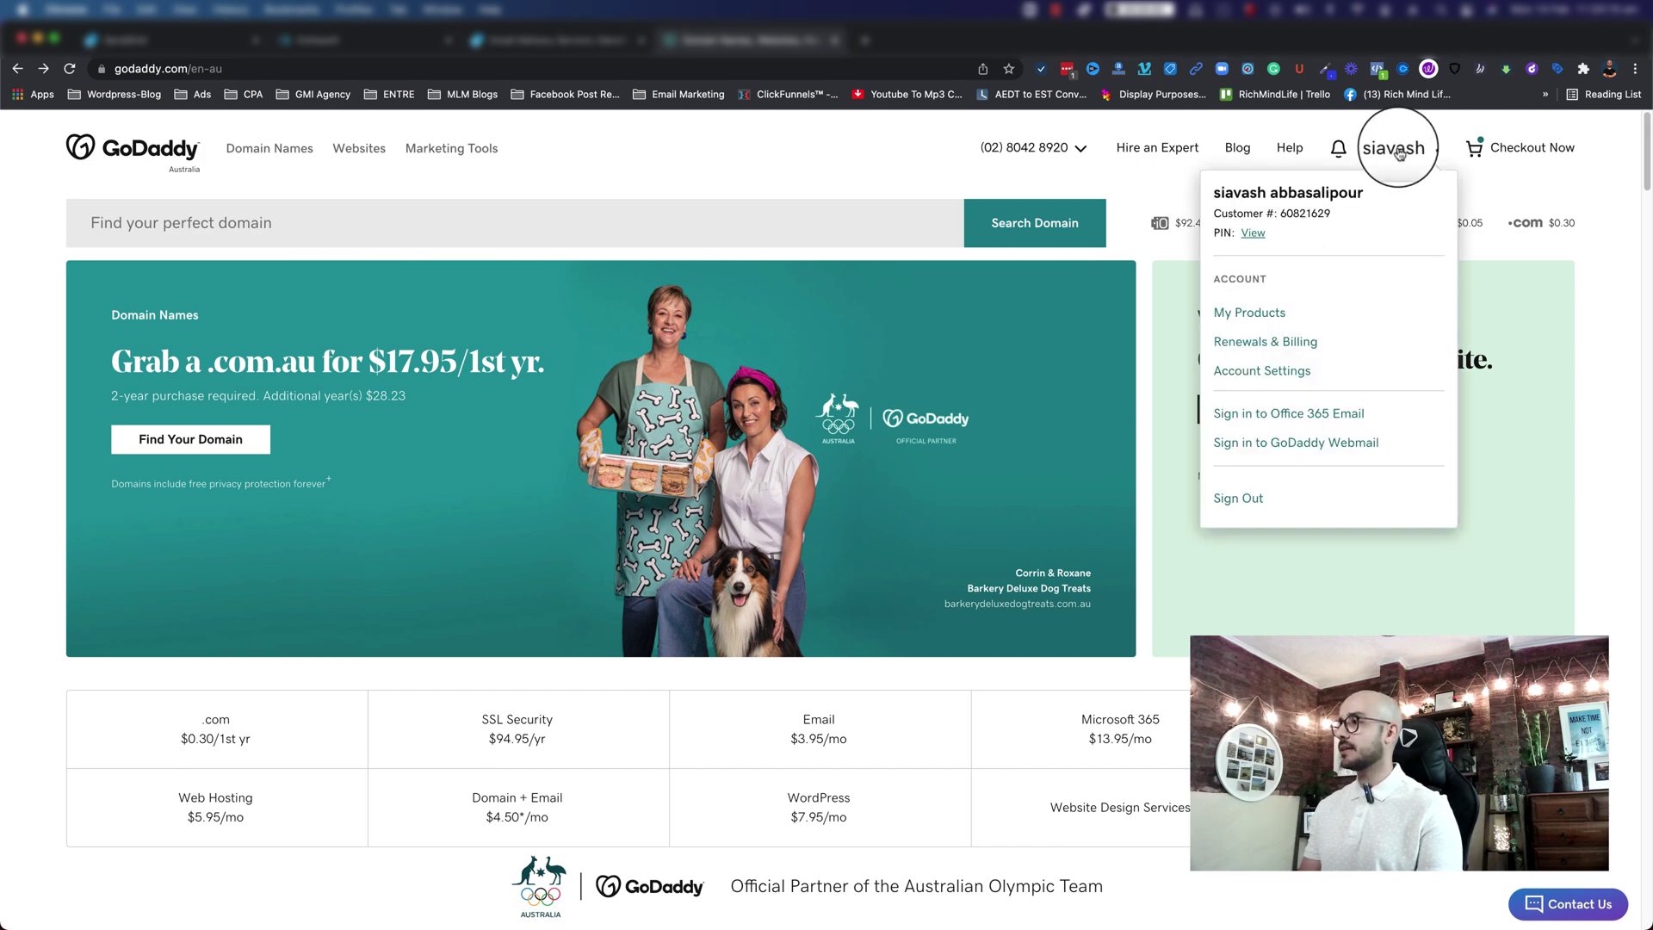
pyautogui.click(1234, 315)
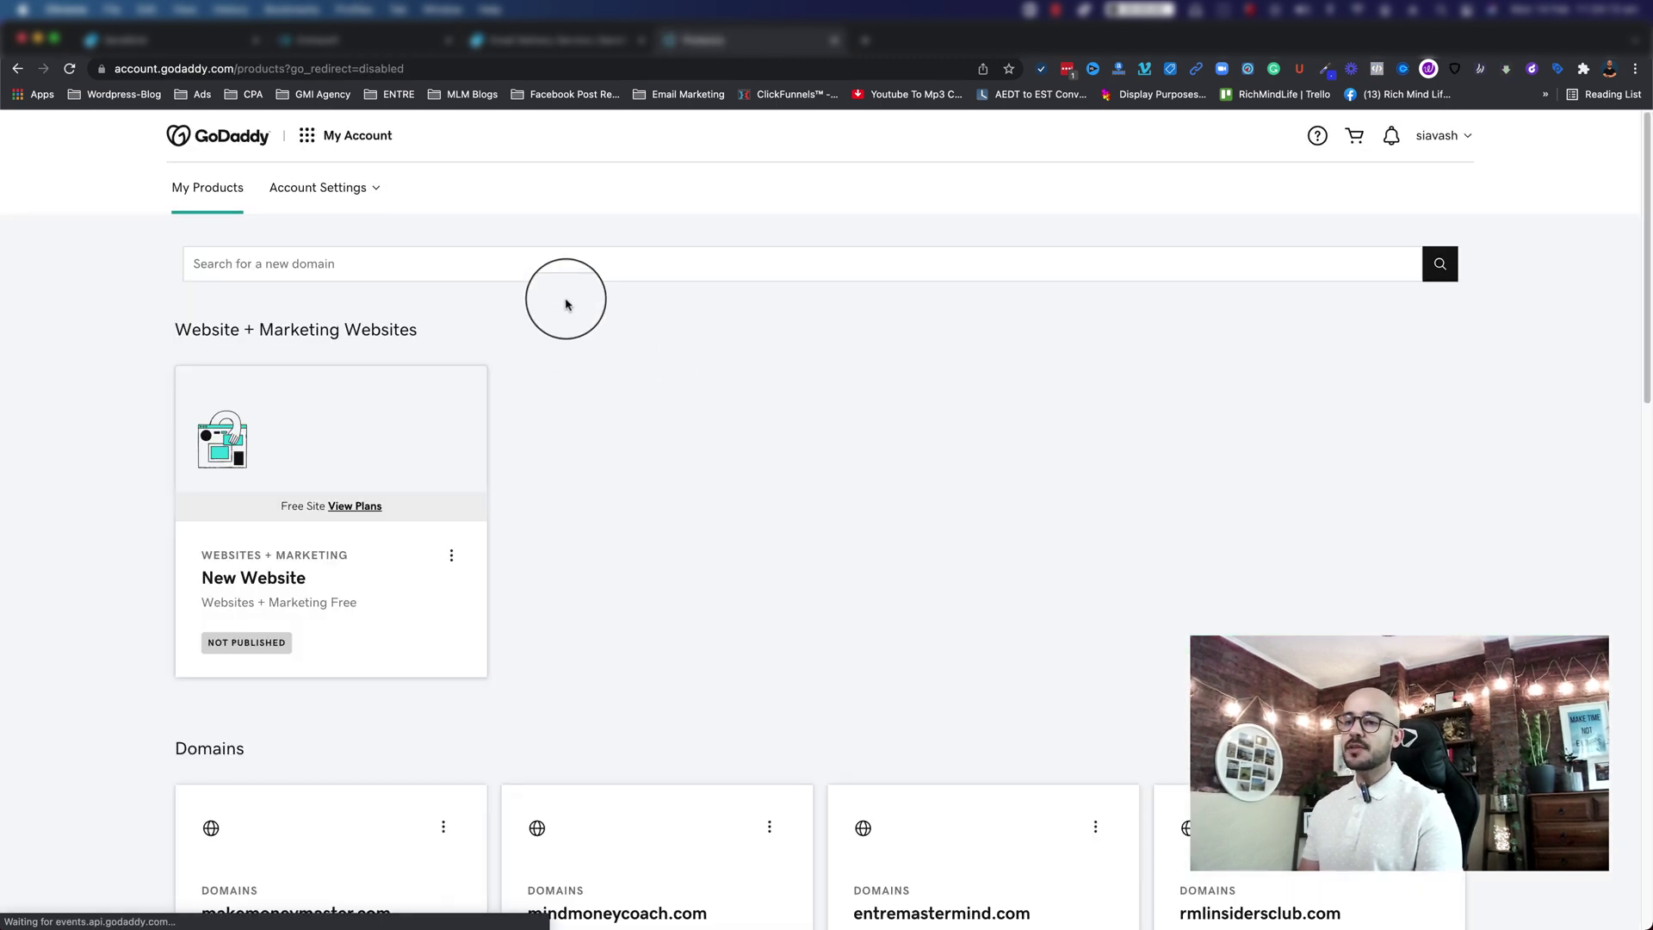
pyautogui.scroll(-2, 632, 419)
pyautogui.scroll(-5, 632, 419)
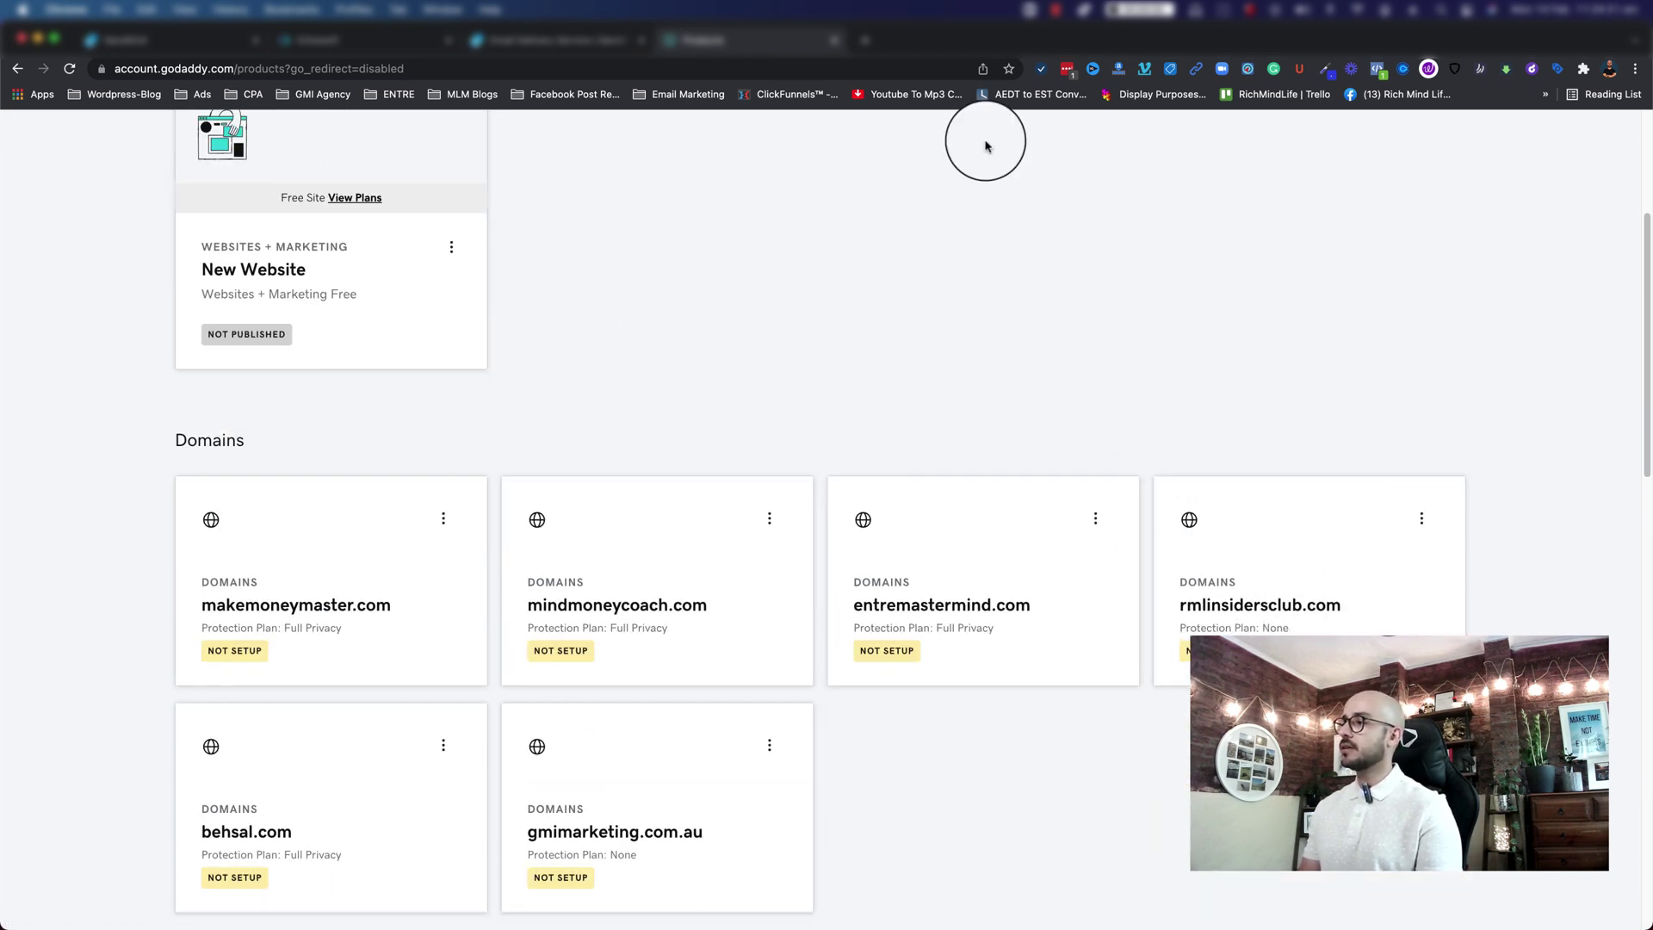
pyautogui.click(1421, 519)
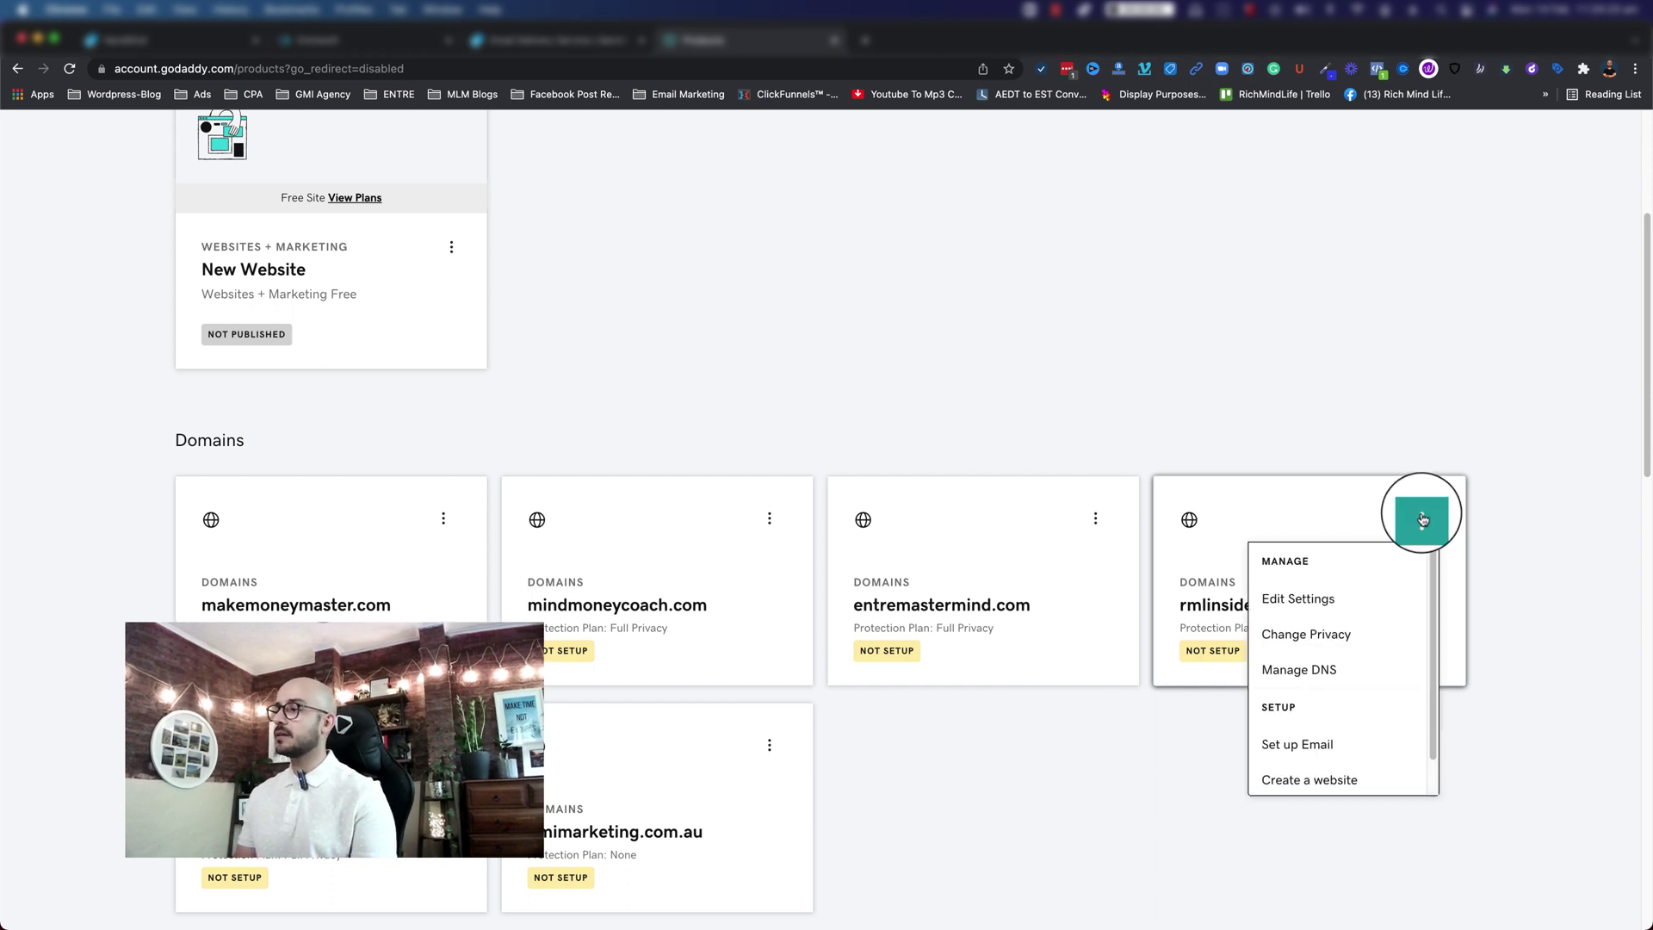
pyautogui.click(1298, 669)
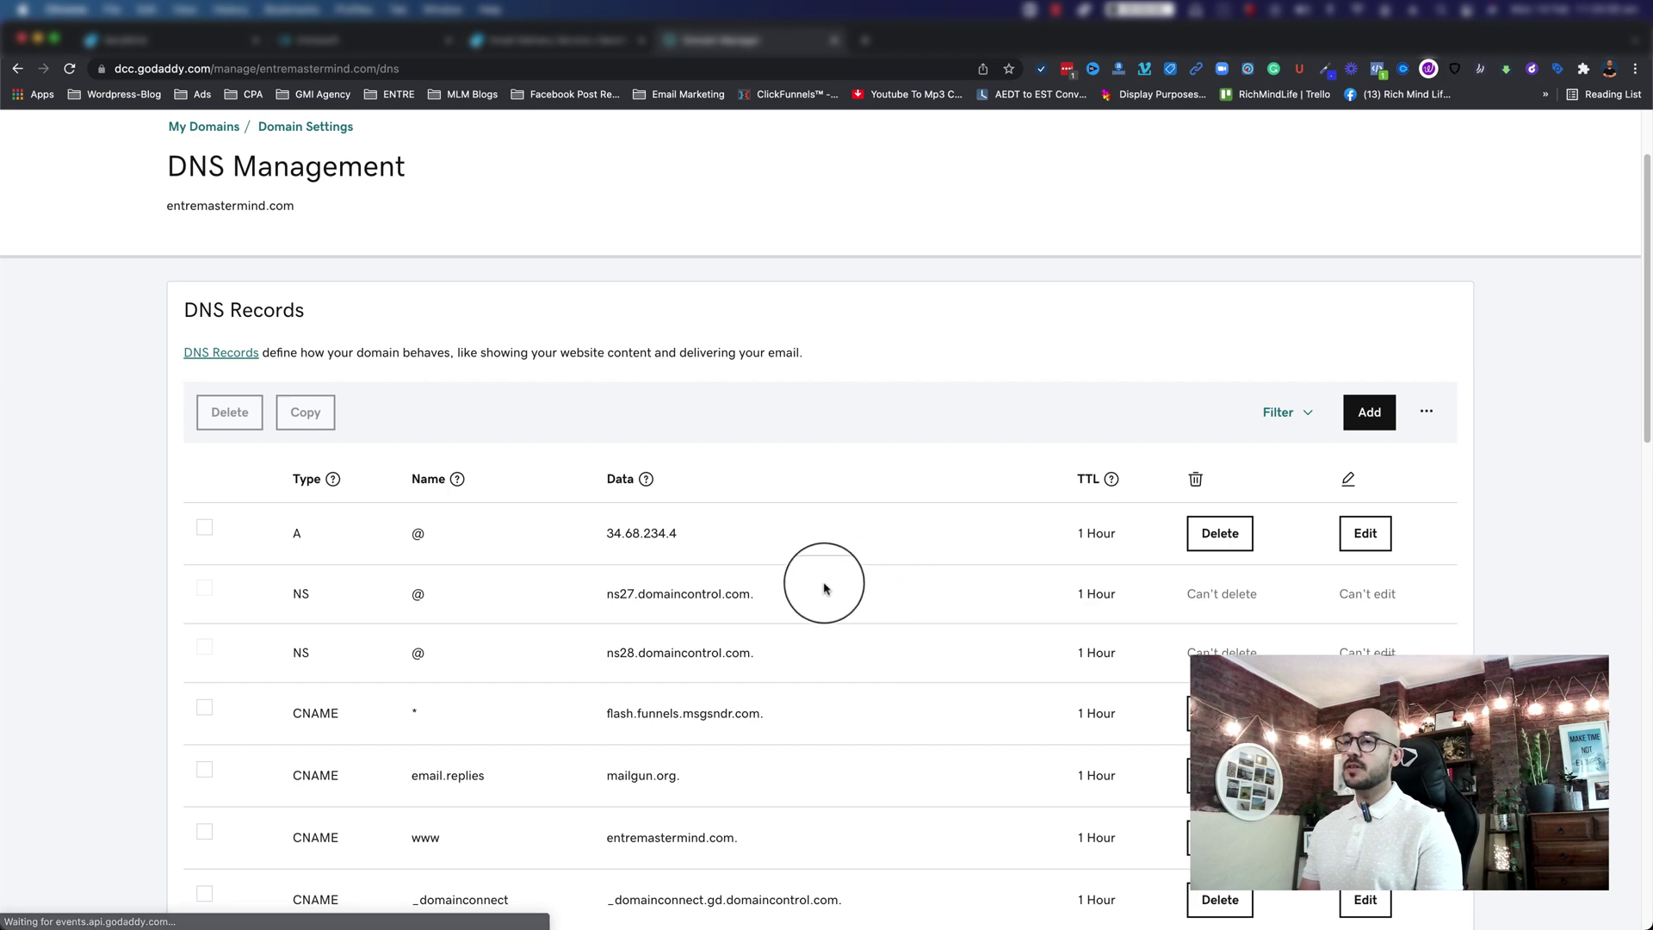
# Step: Compare against the SendGrid records, then start a new blank DNS record in GoDaddy
pyautogui.click(457, 478)
pyautogui.scroll(-2, 429, 606)
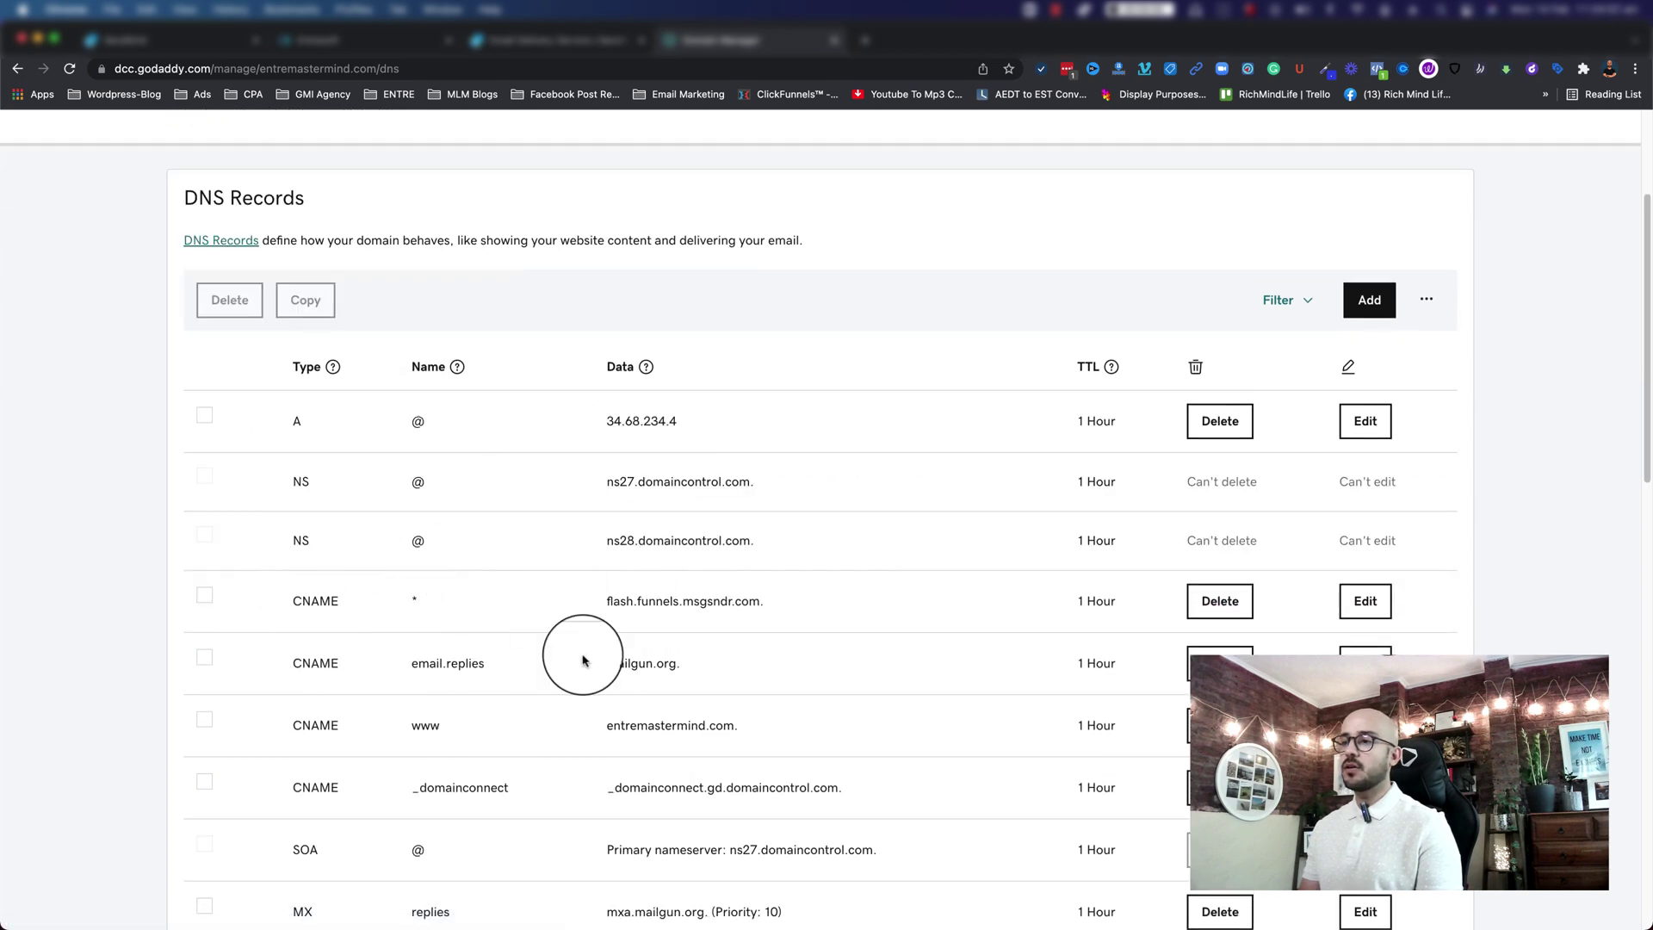
pyautogui.scroll(-6, 589, 517)
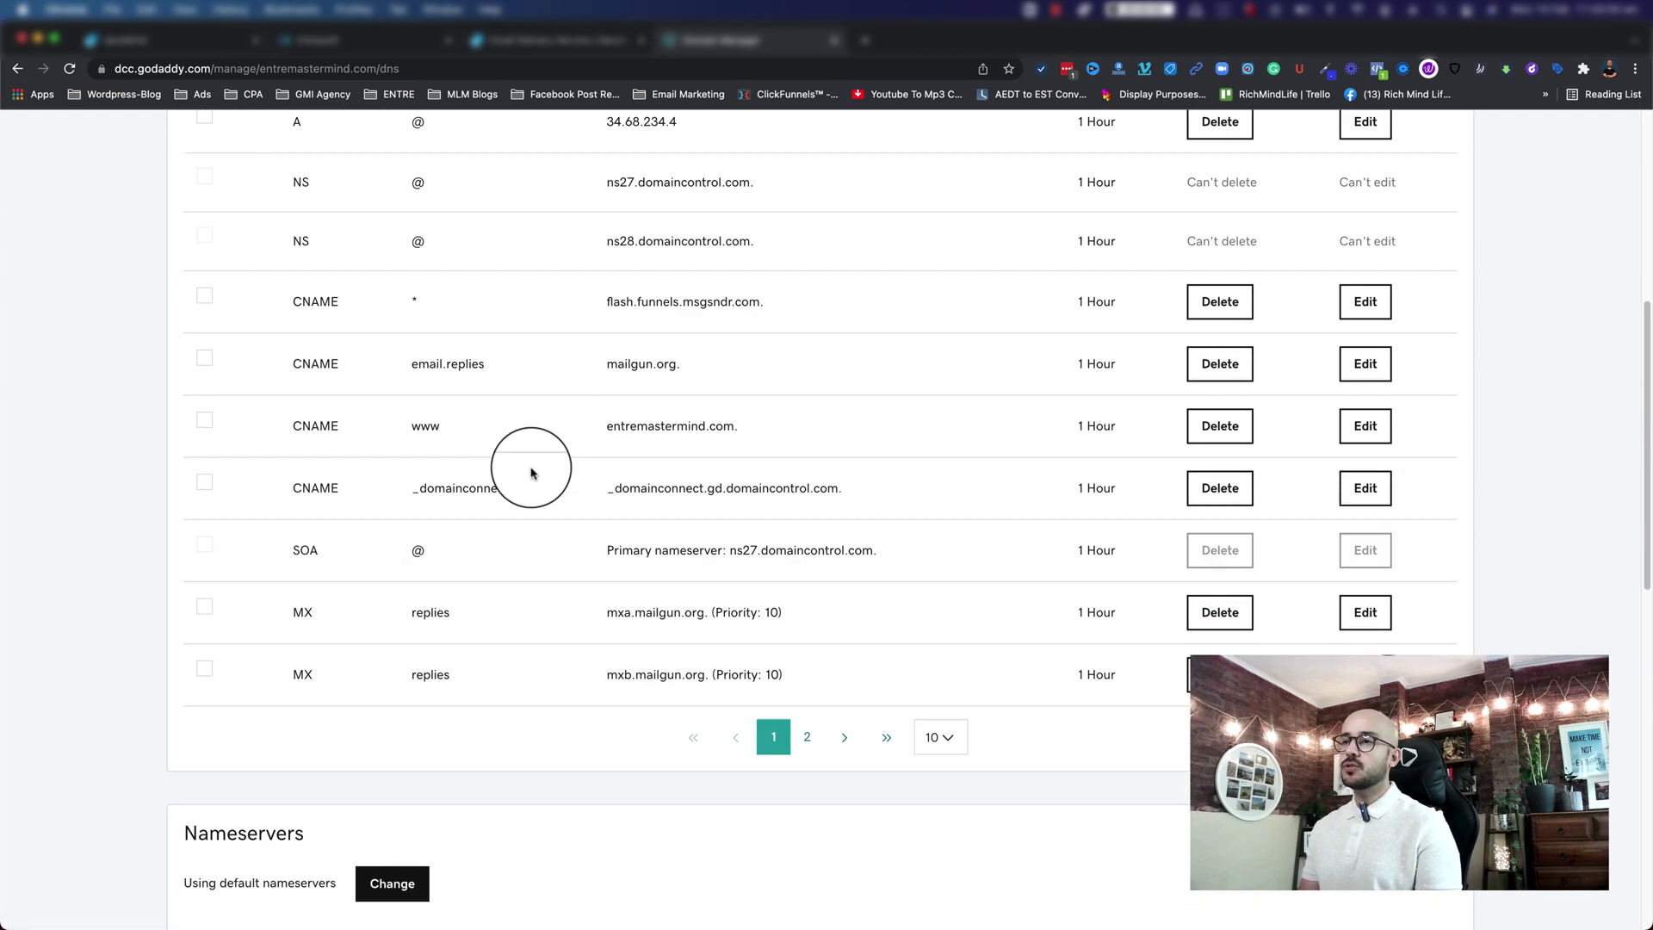
pyautogui.scroll(7, 591, 491)
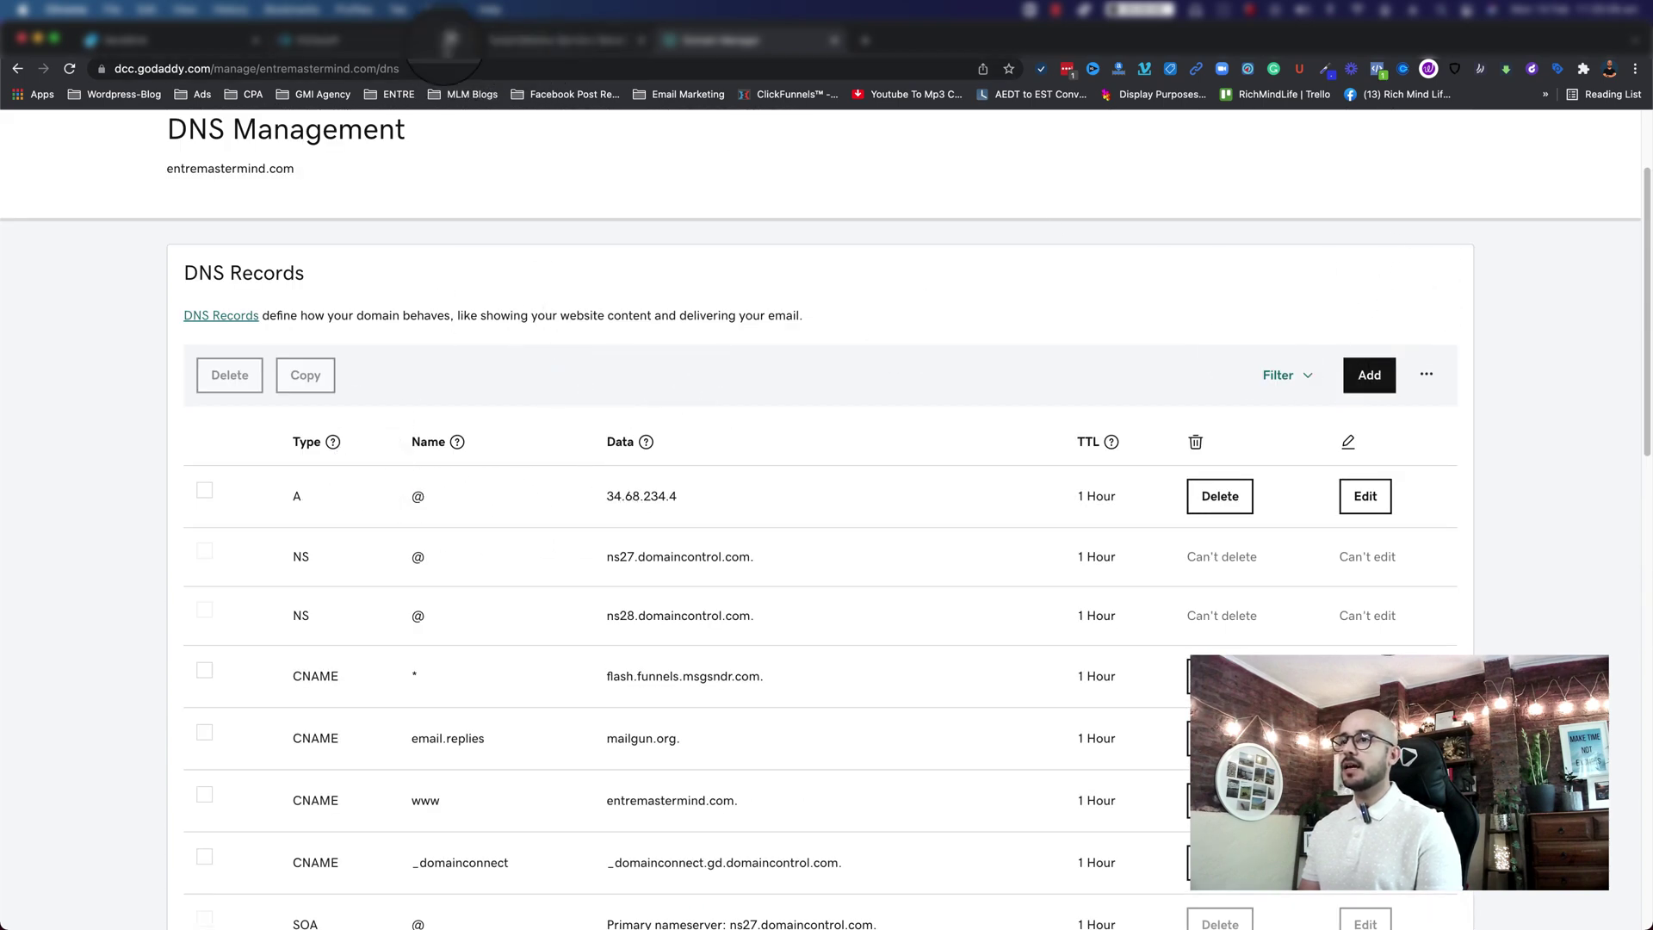
pyautogui.click(164, 39)
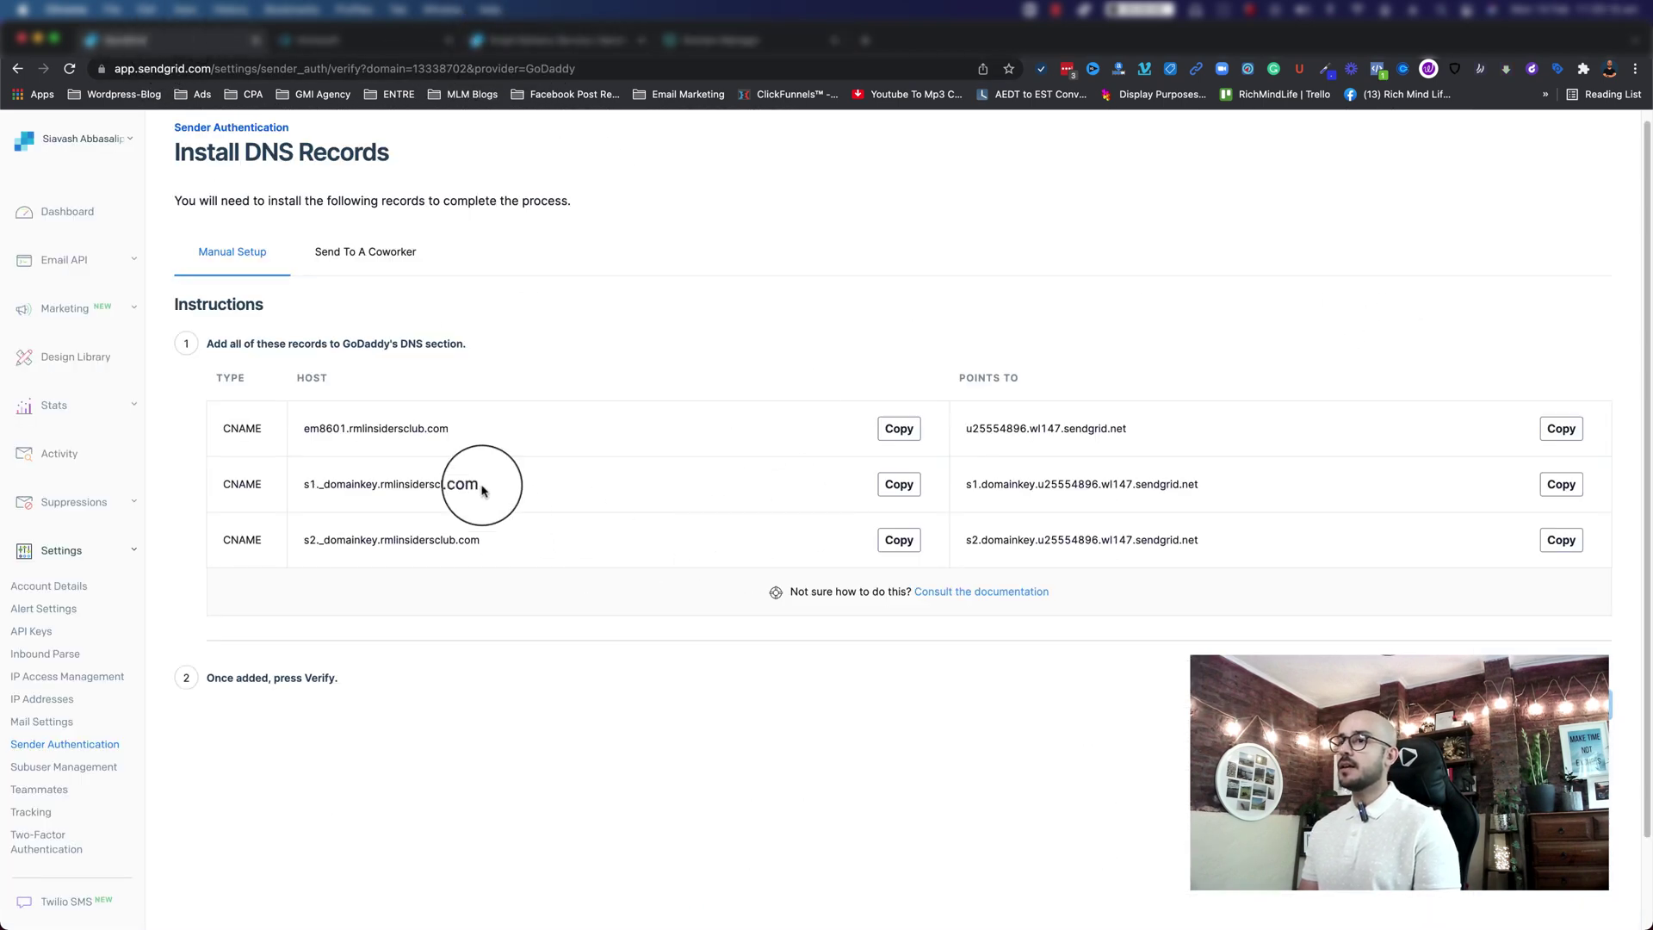
pyautogui.click(701, 43)
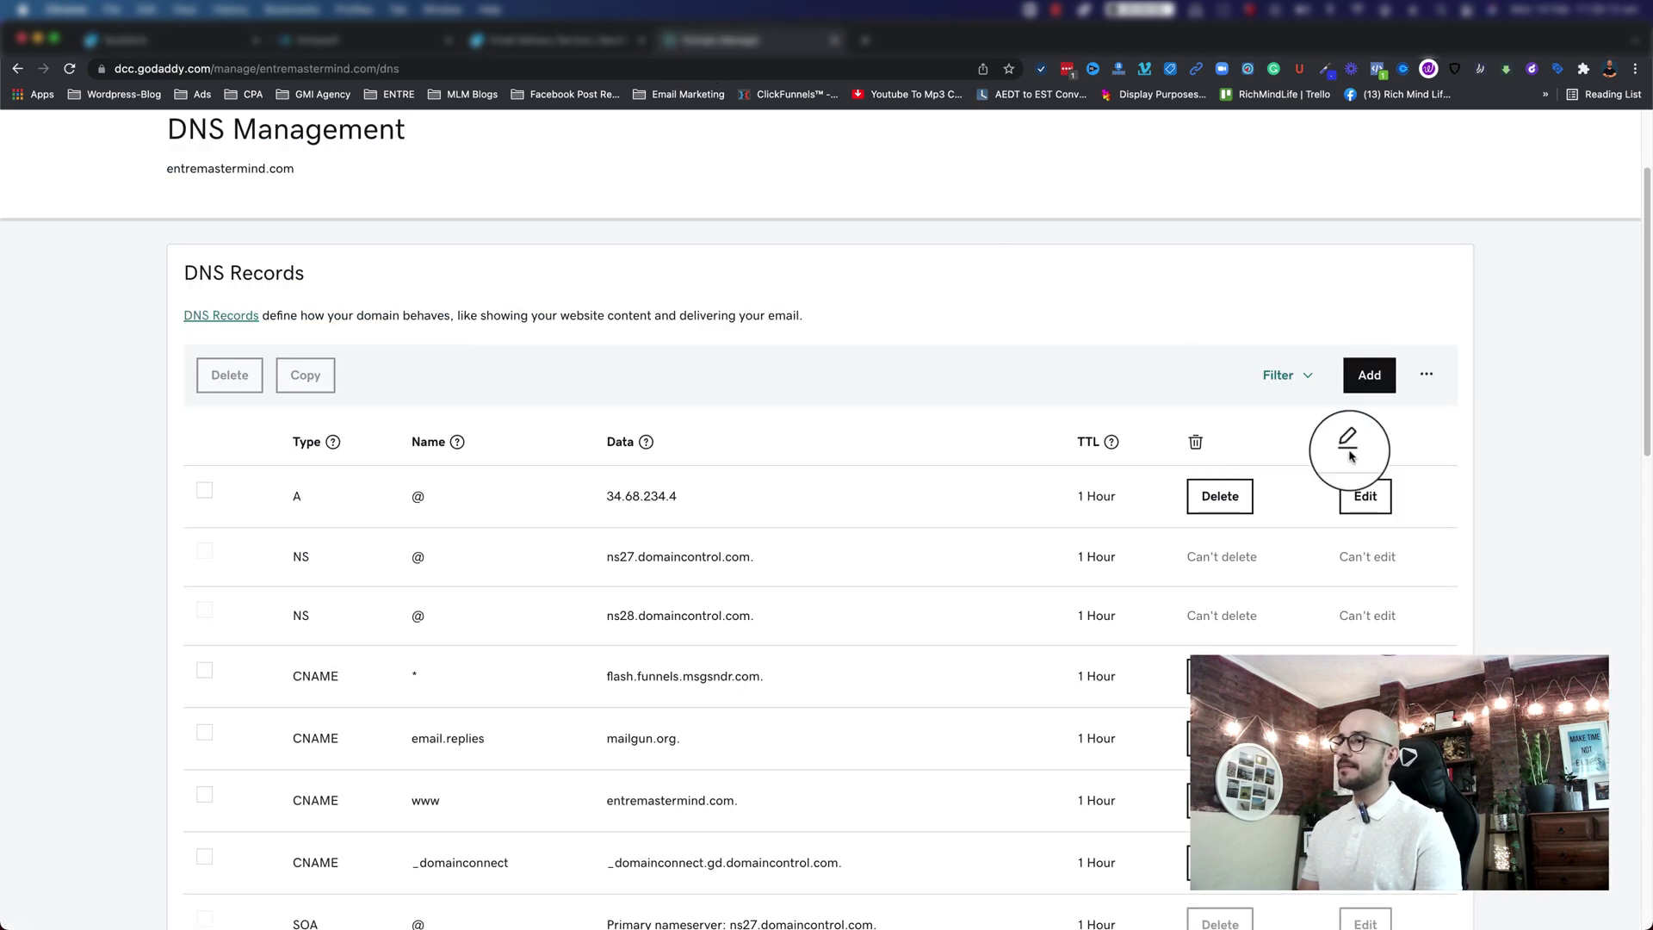
pyautogui.click(1369, 376)
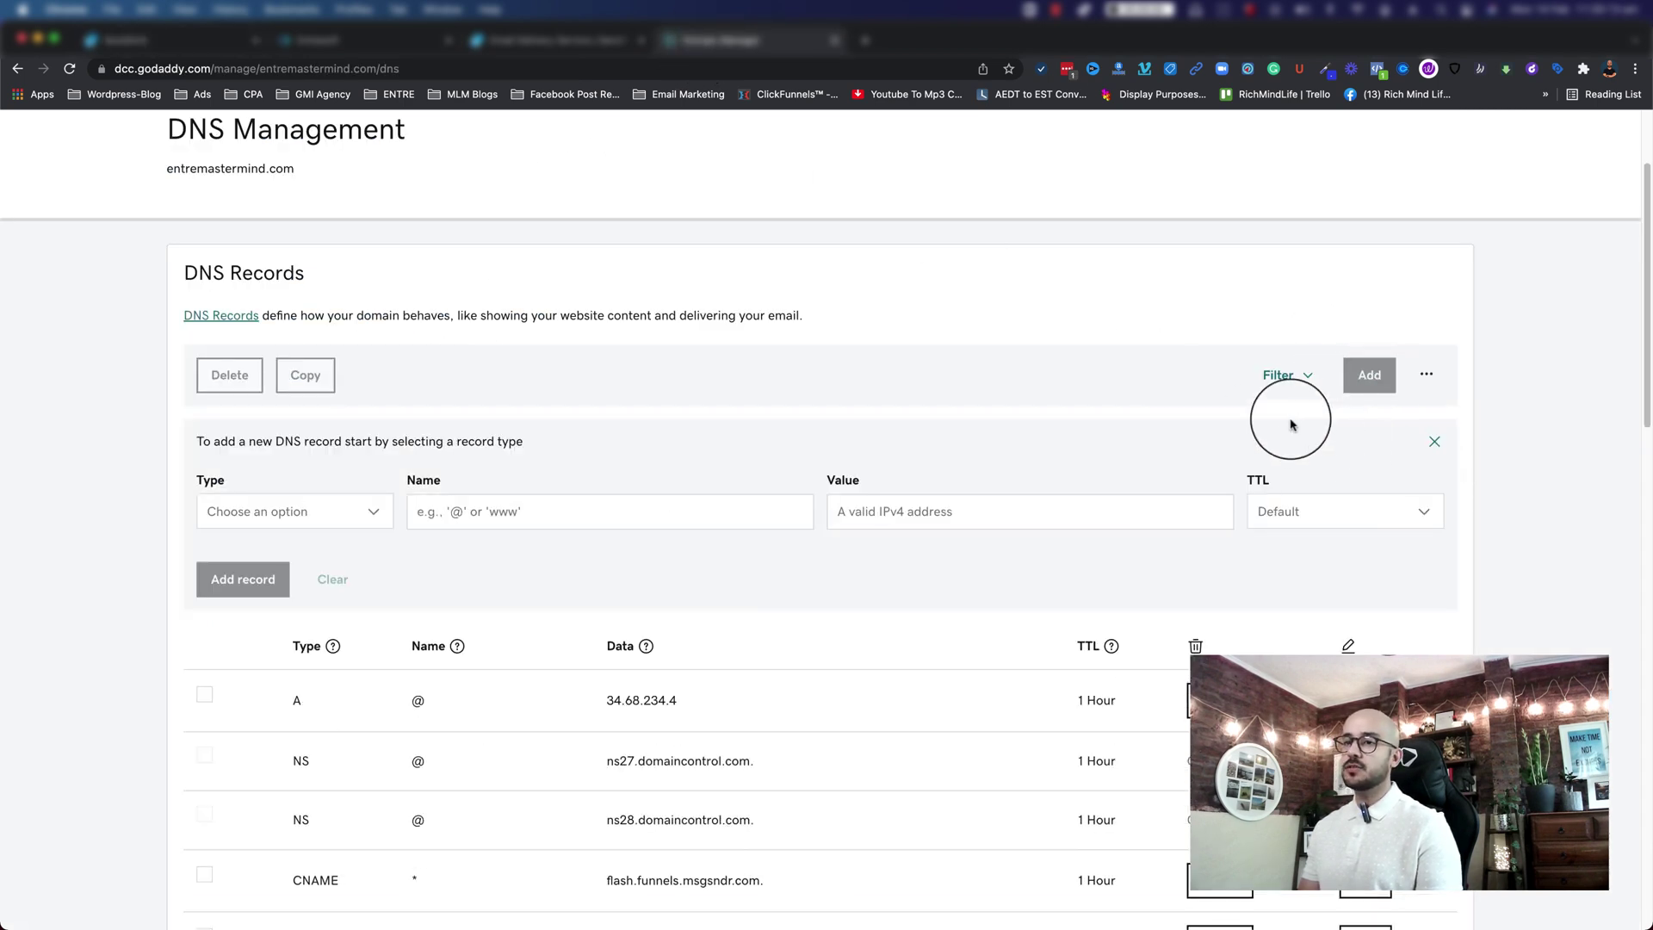
# Step: Make the new record a CNAME named em8601.rmlinsidersclub.com, copied from SendGrid
pyautogui.click(320, 513)
pyautogui.click(261, 656)
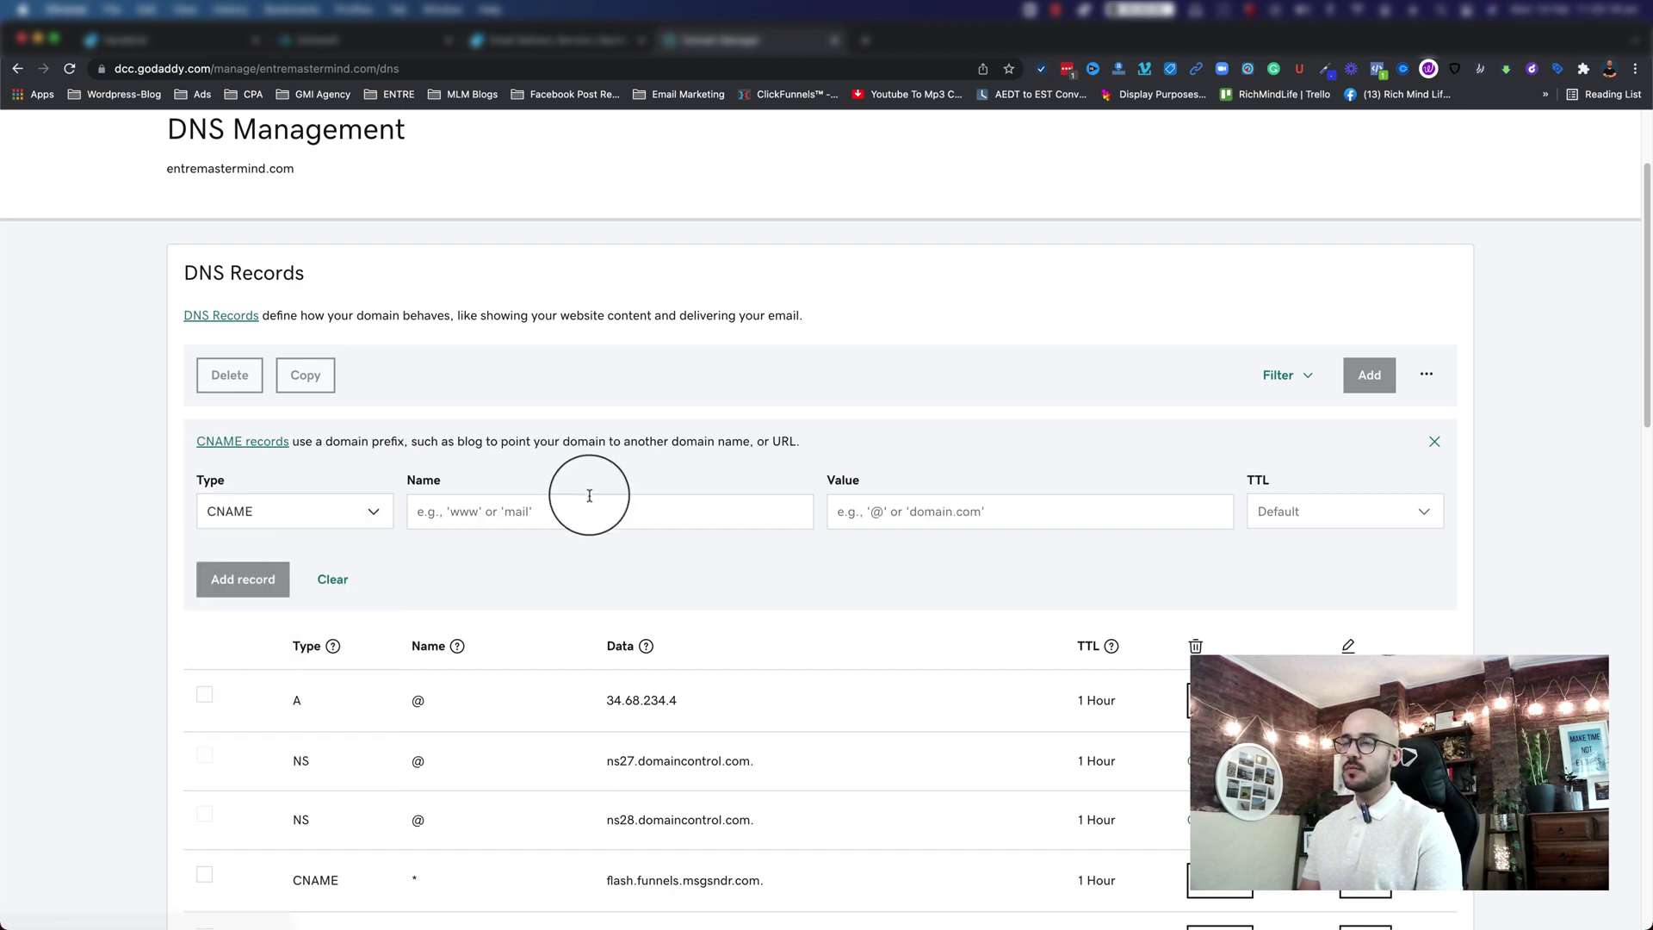
pyautogui.click(142, 41)
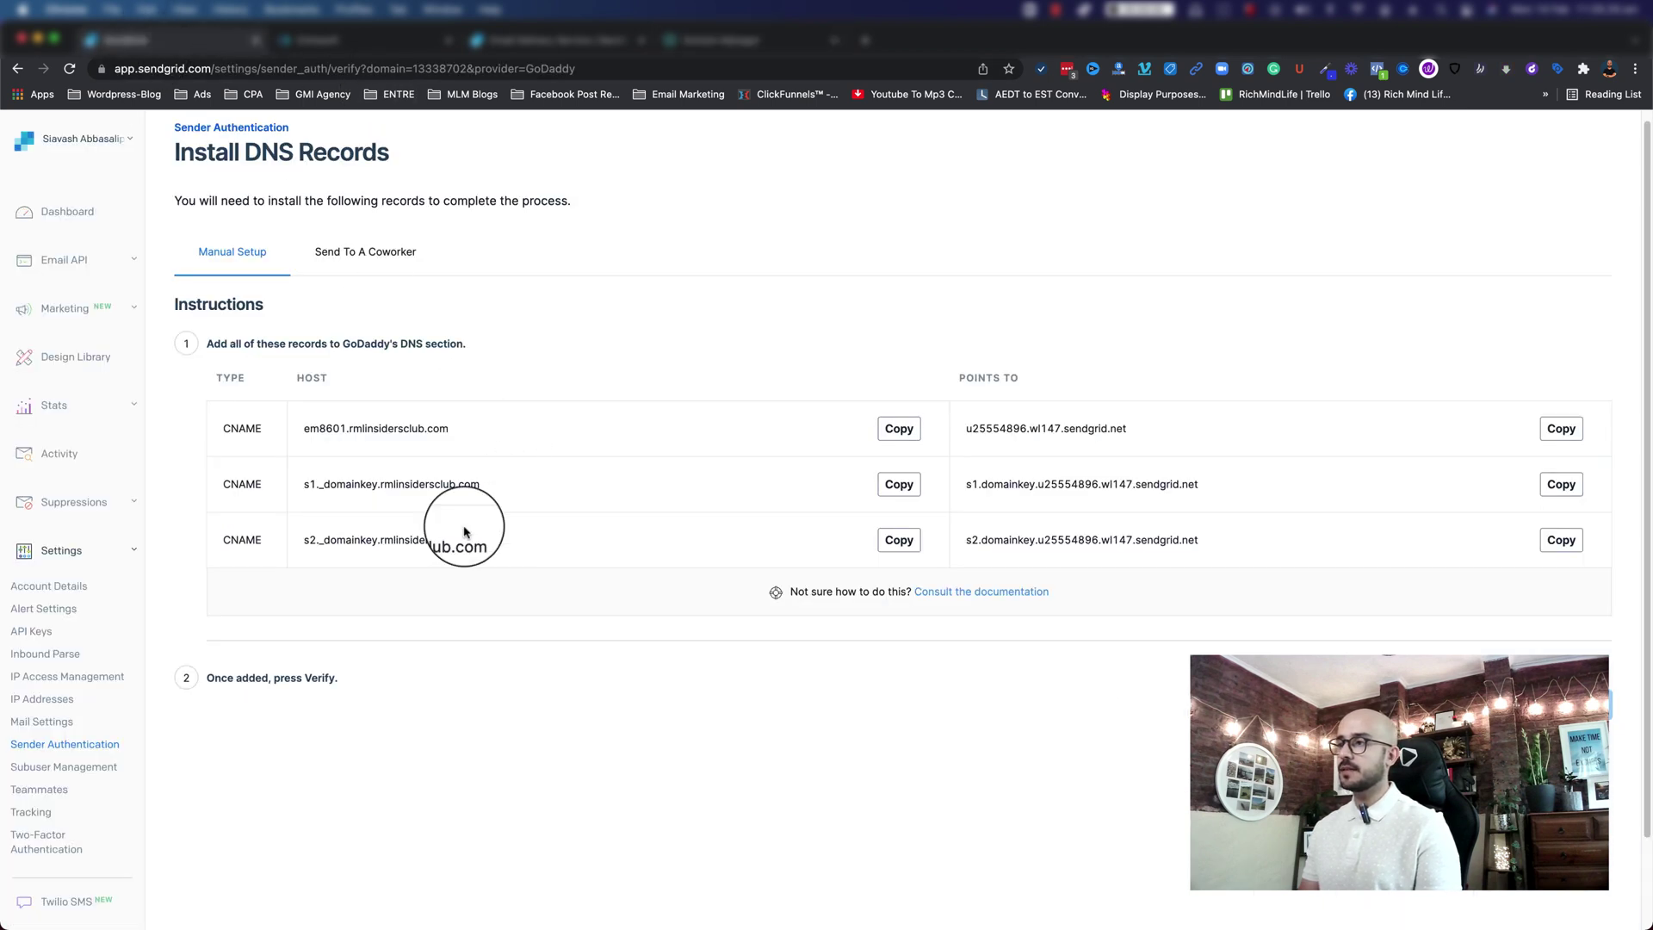
pyautogui.click(892, 429)
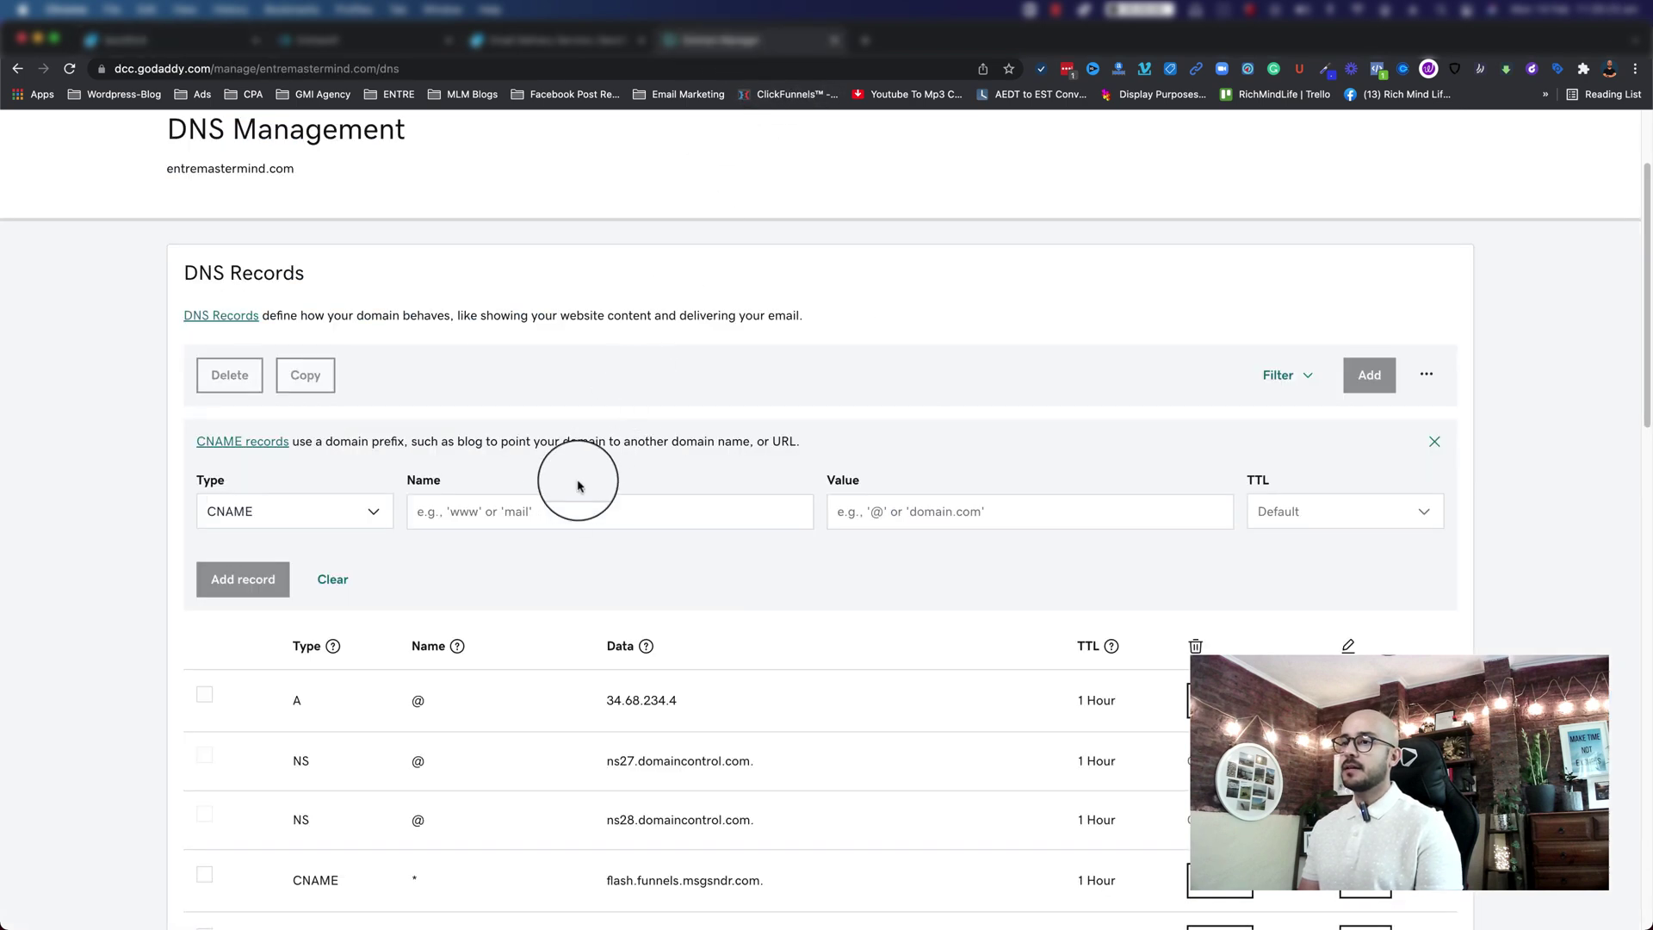
pyautogui.click(541, 511)
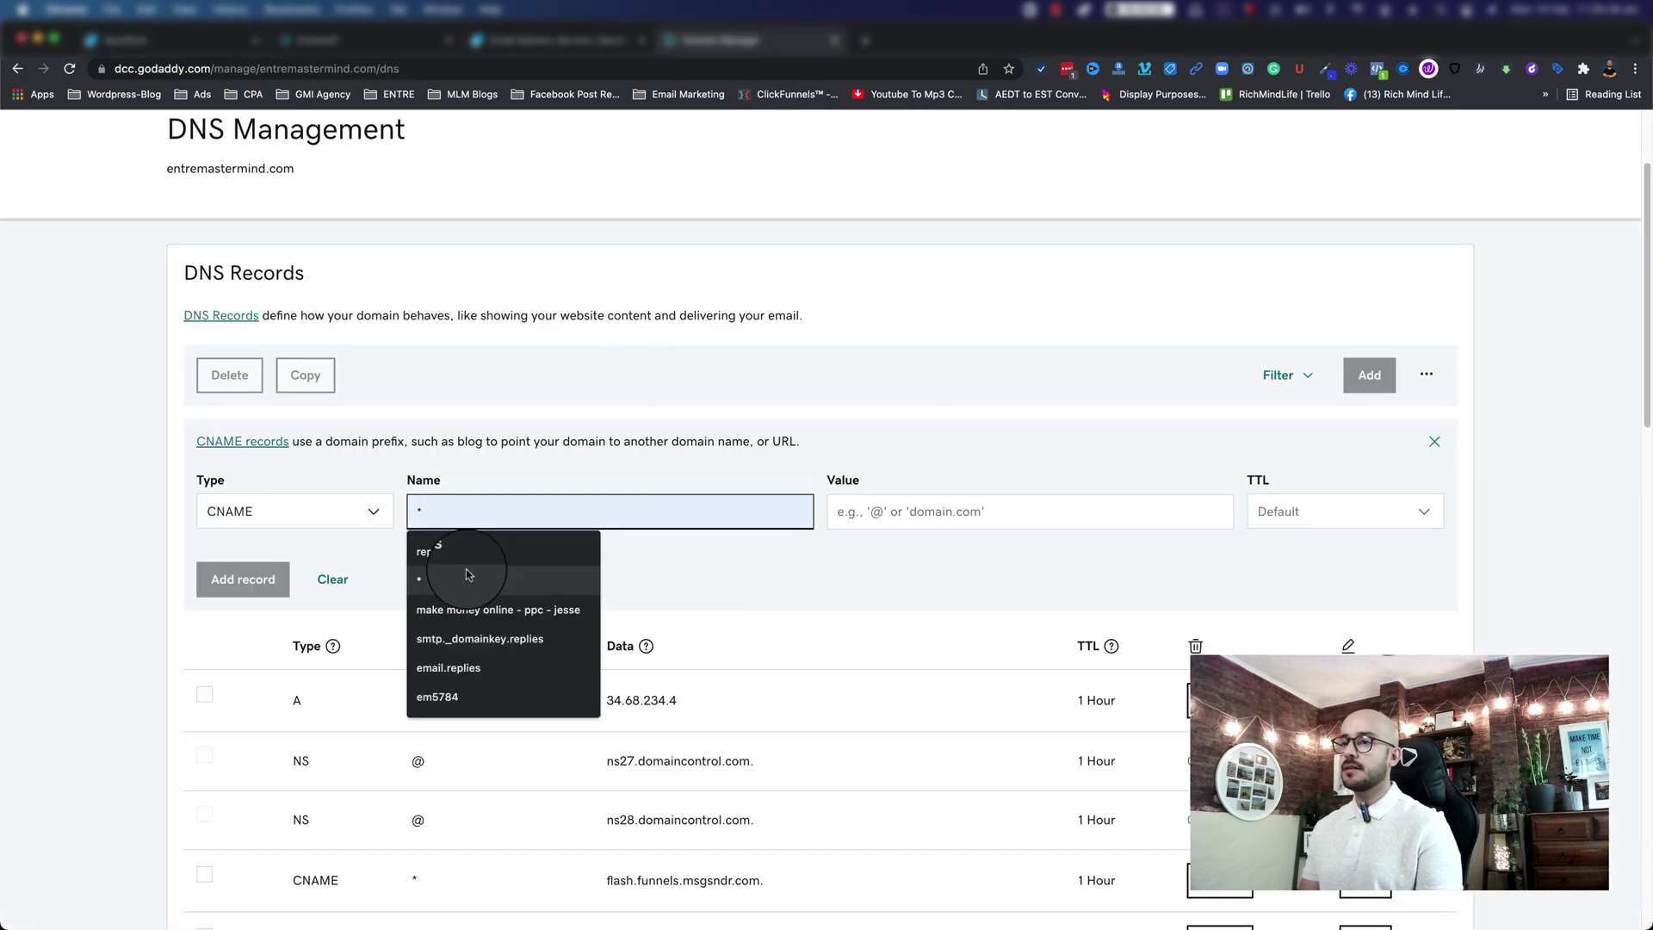
pyautogui.rightClick(471, 515)
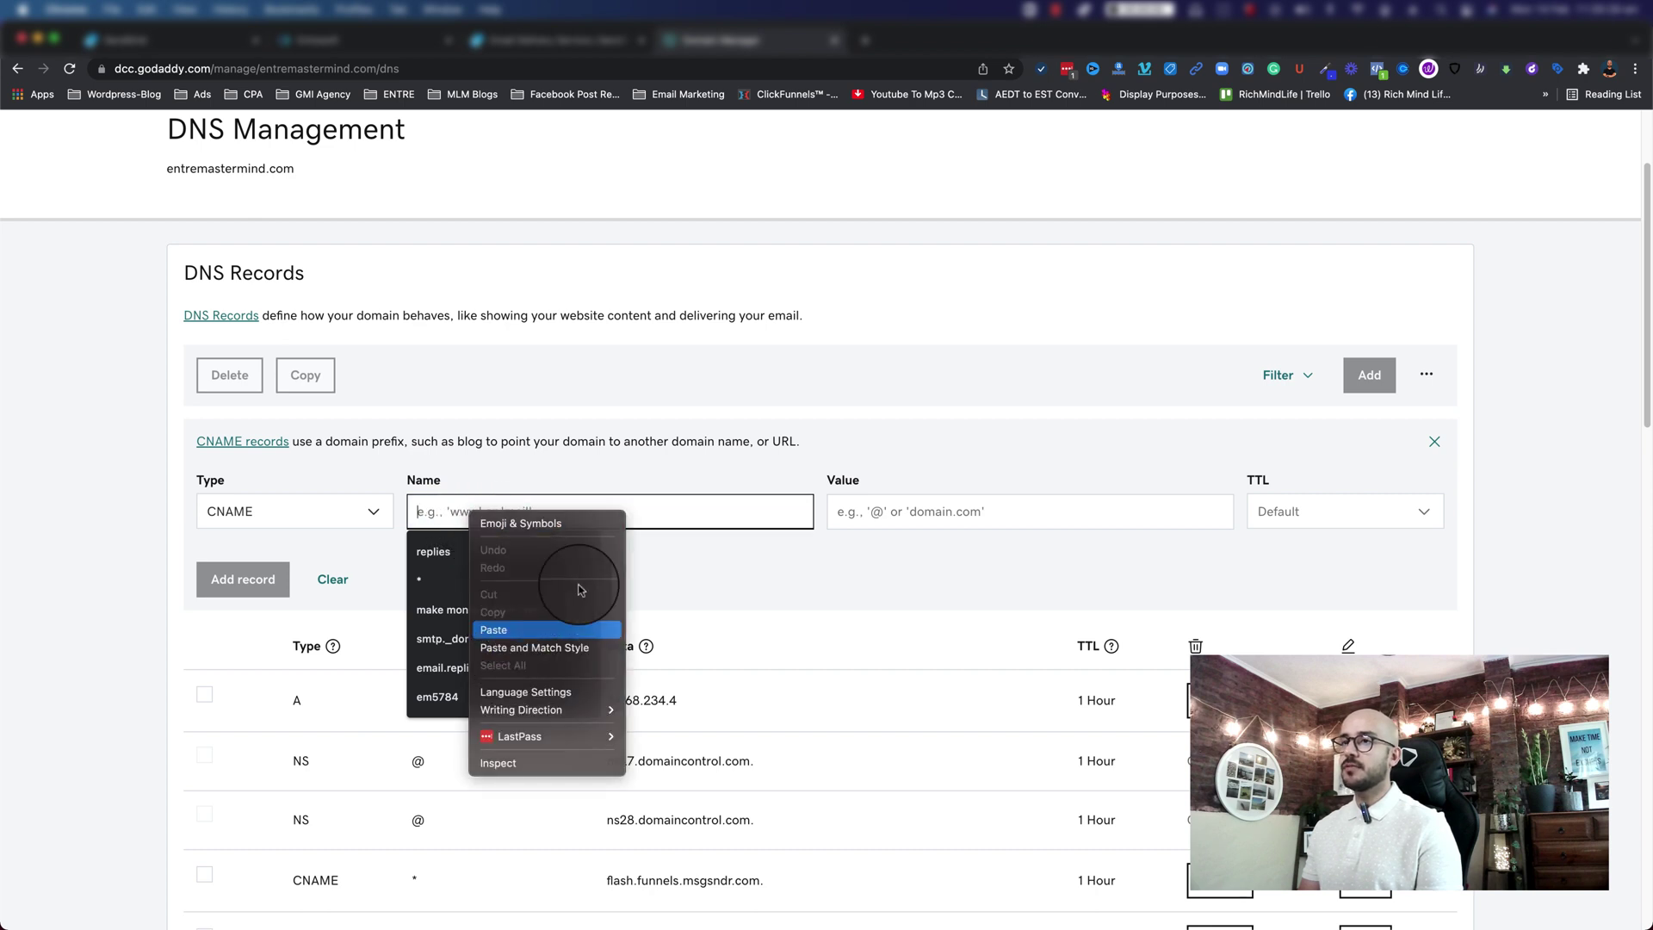
pyautogui.click(508, 629)
# Step: Paste u25554896.wl147.sendgrid.net as the record's value and keep the default TTL
pyautogui.click(869, 513)
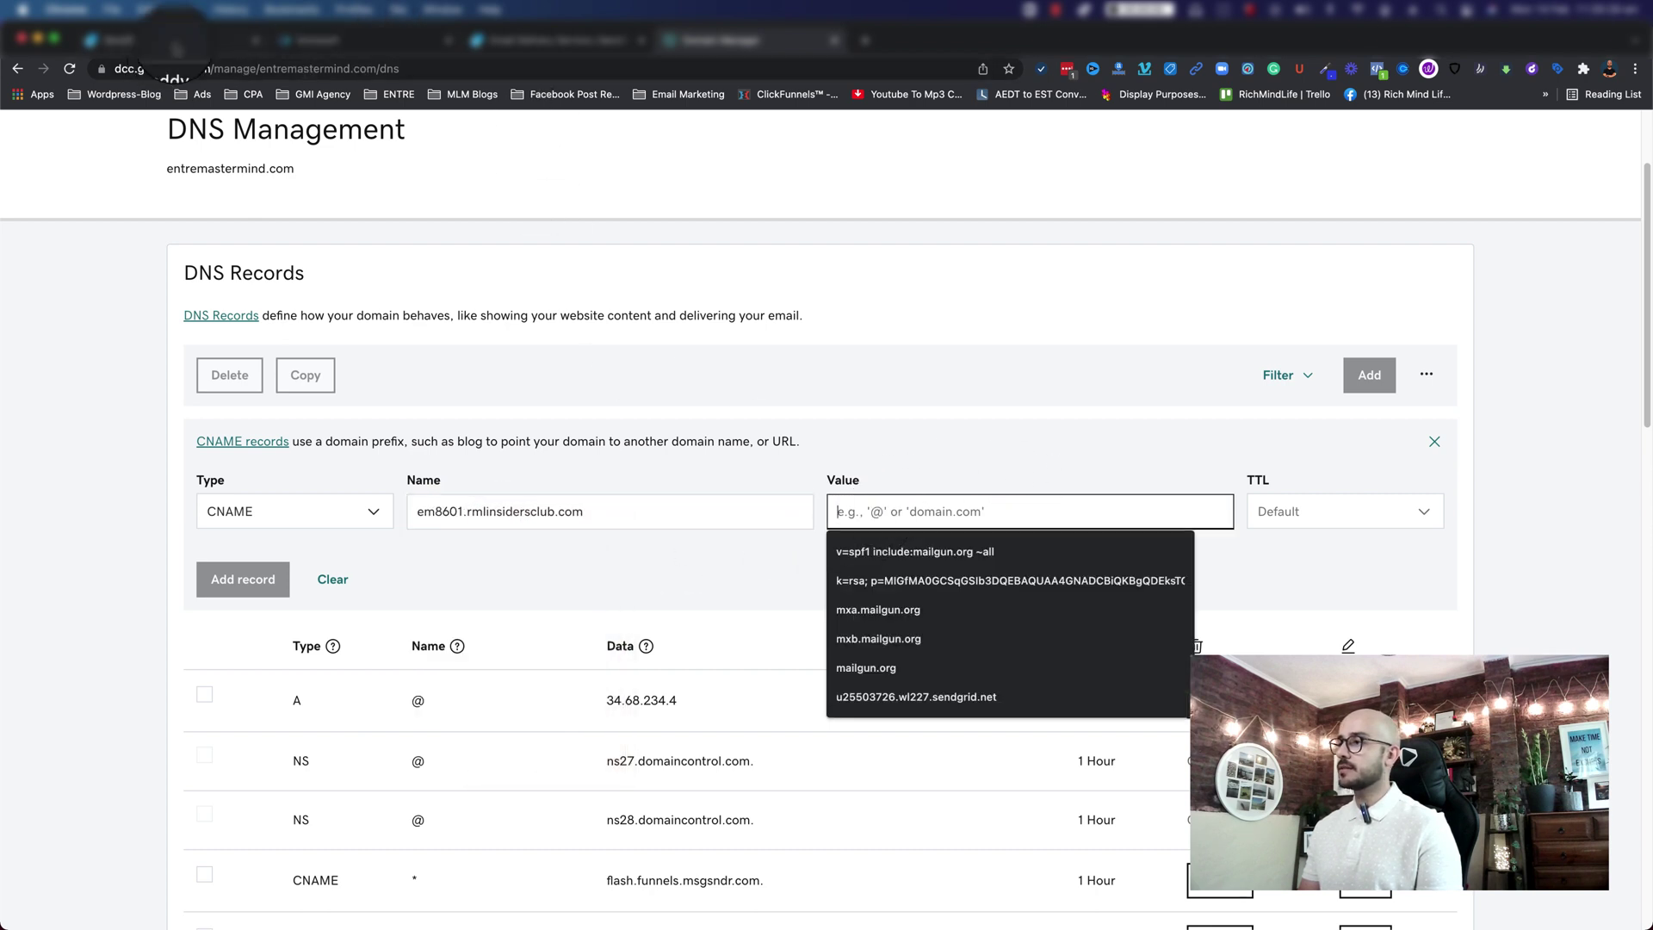
pyautogui.click(172, 40)
pyautogui.click(1561, 428)
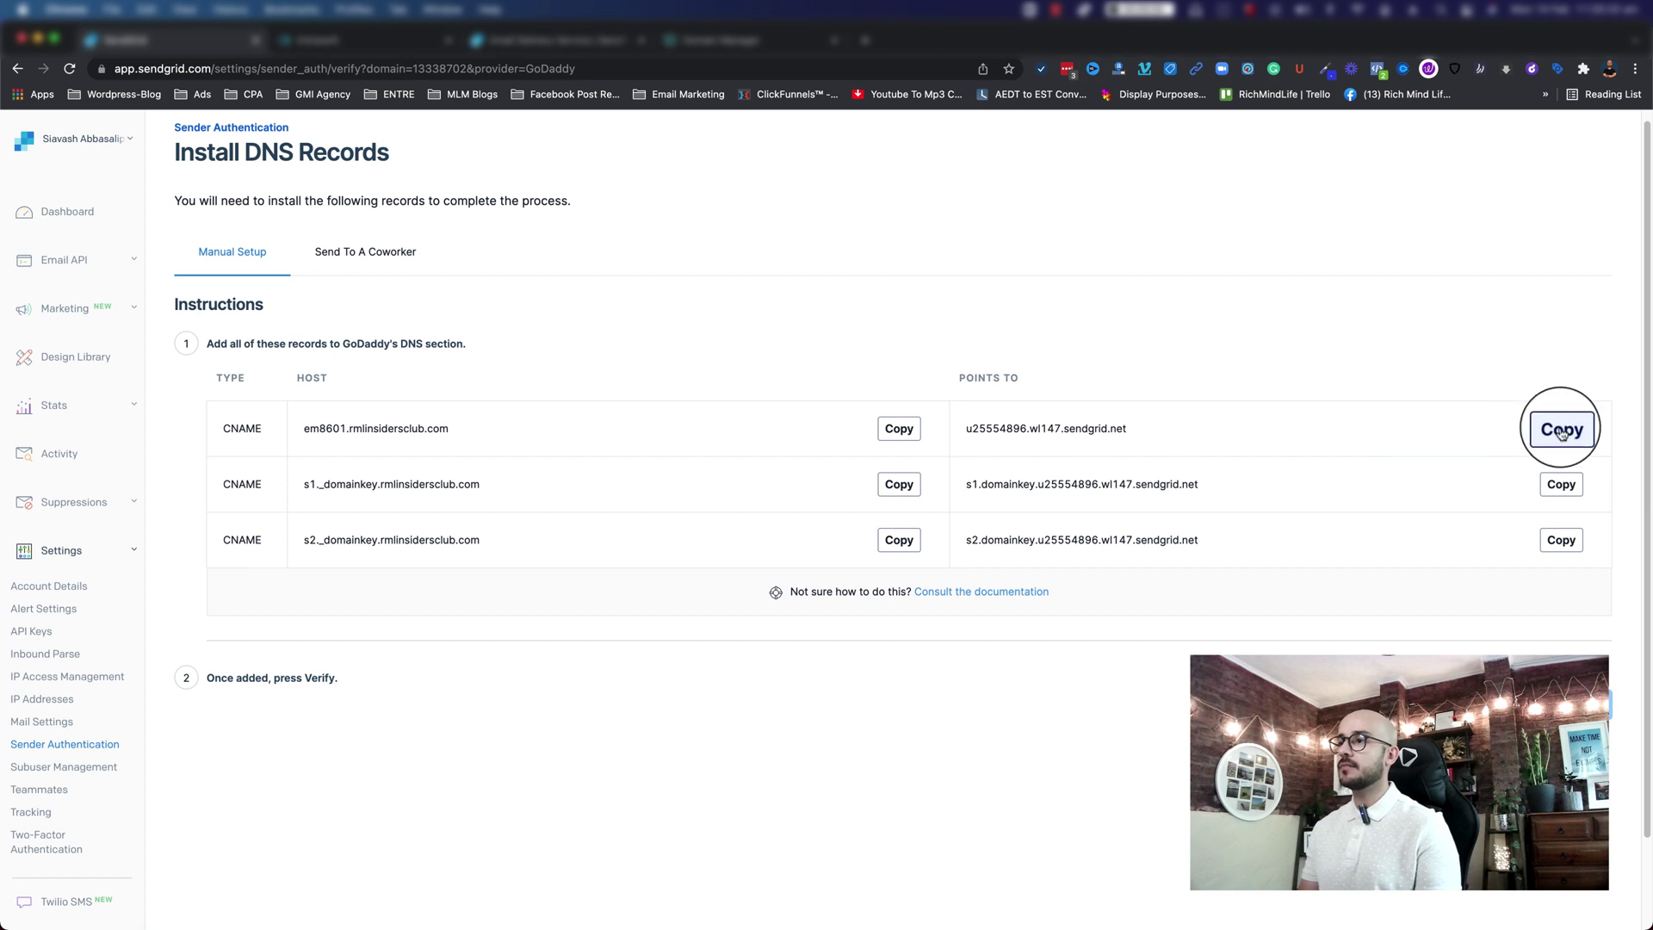
pyautogui.click(745, 40)
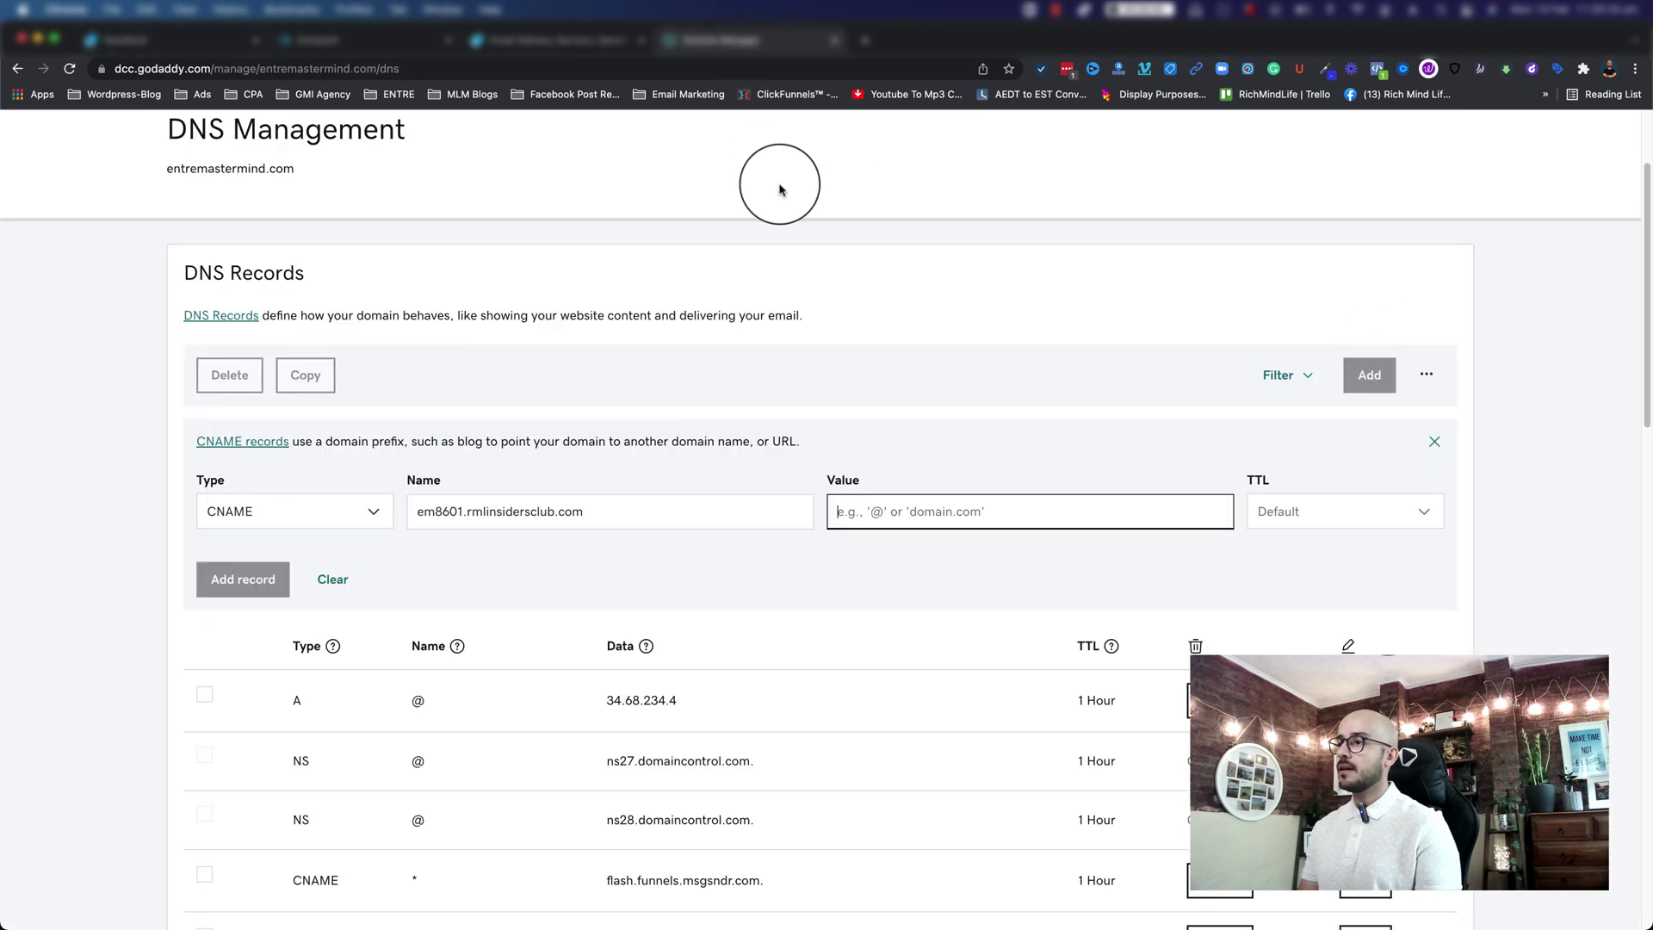
pyautogui.rightClick(900, 514)
pyautogui.rightClick(904, 514)
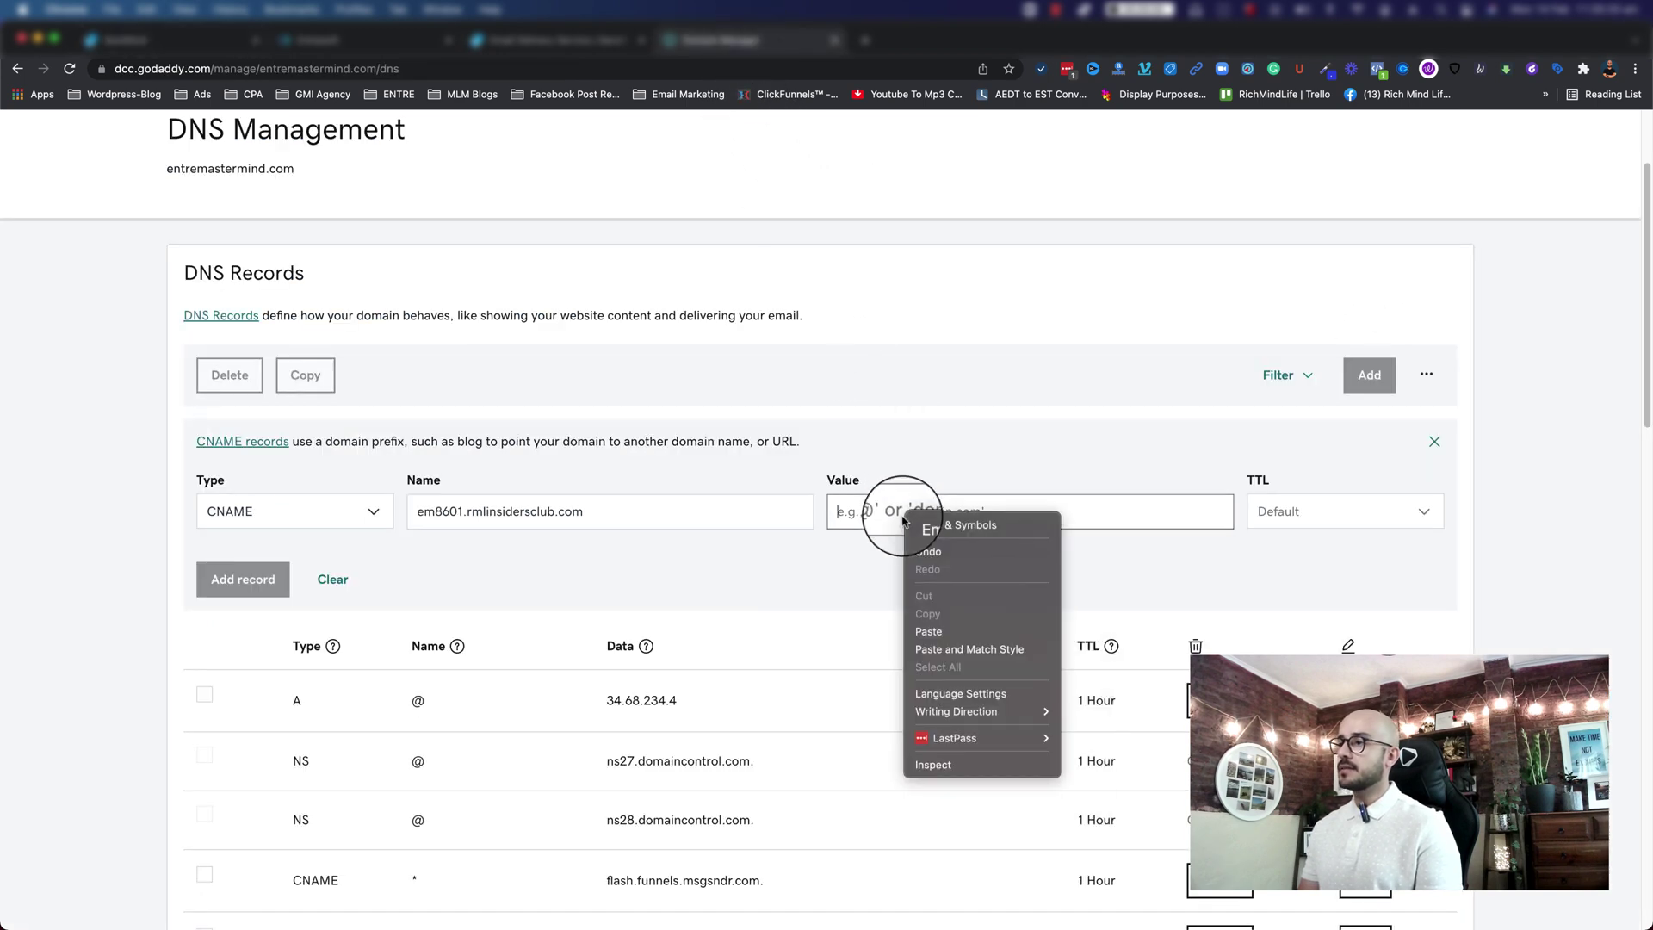
pyautogui.click(927, 630)
pyautogui.click(1380, 494)
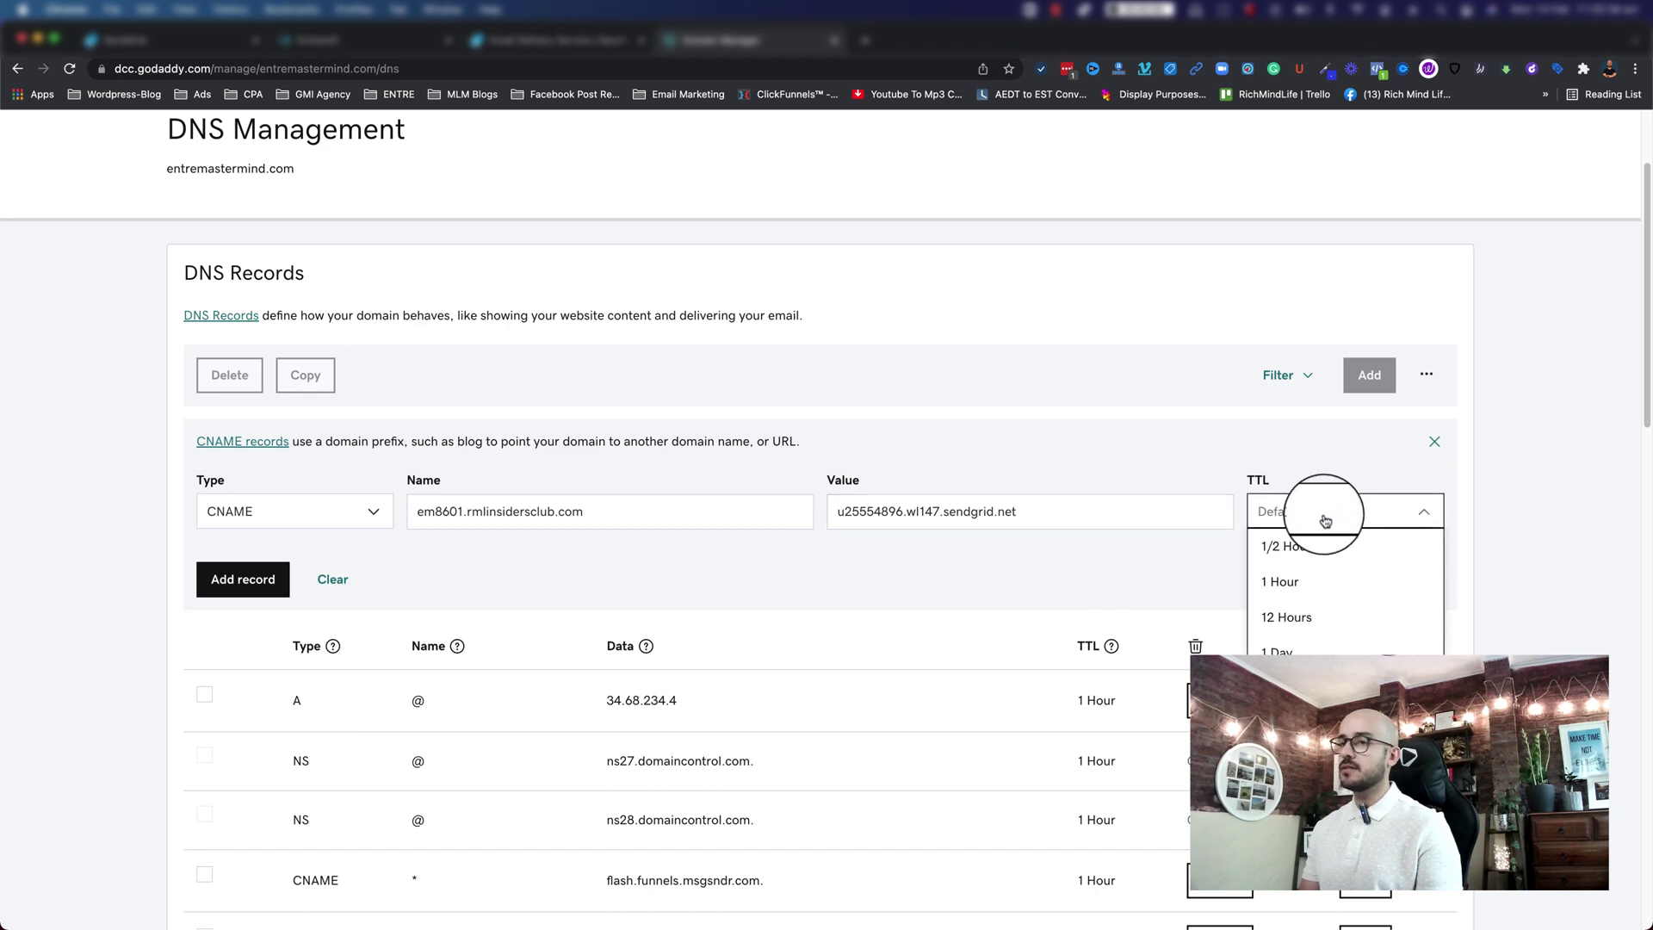
pyautogui.click(1255, 436)
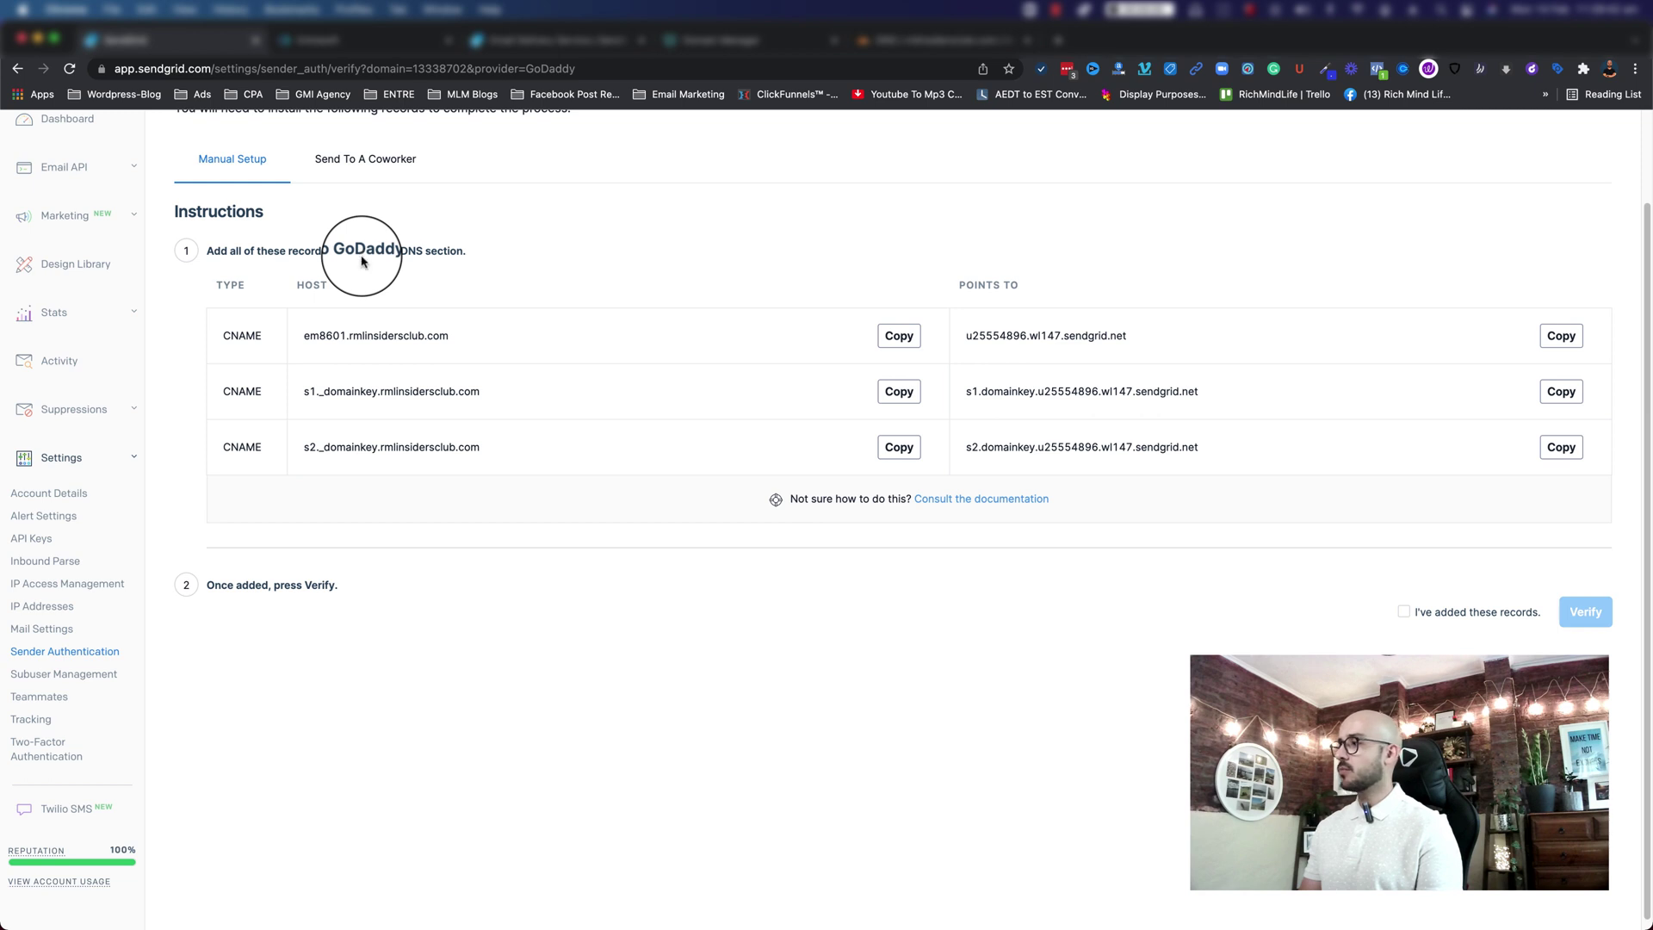
# Step: Confirm the records were added, verify rmlinsidersclub.com, and return to Sender Authentication
pyautogui.click(1403, 612)
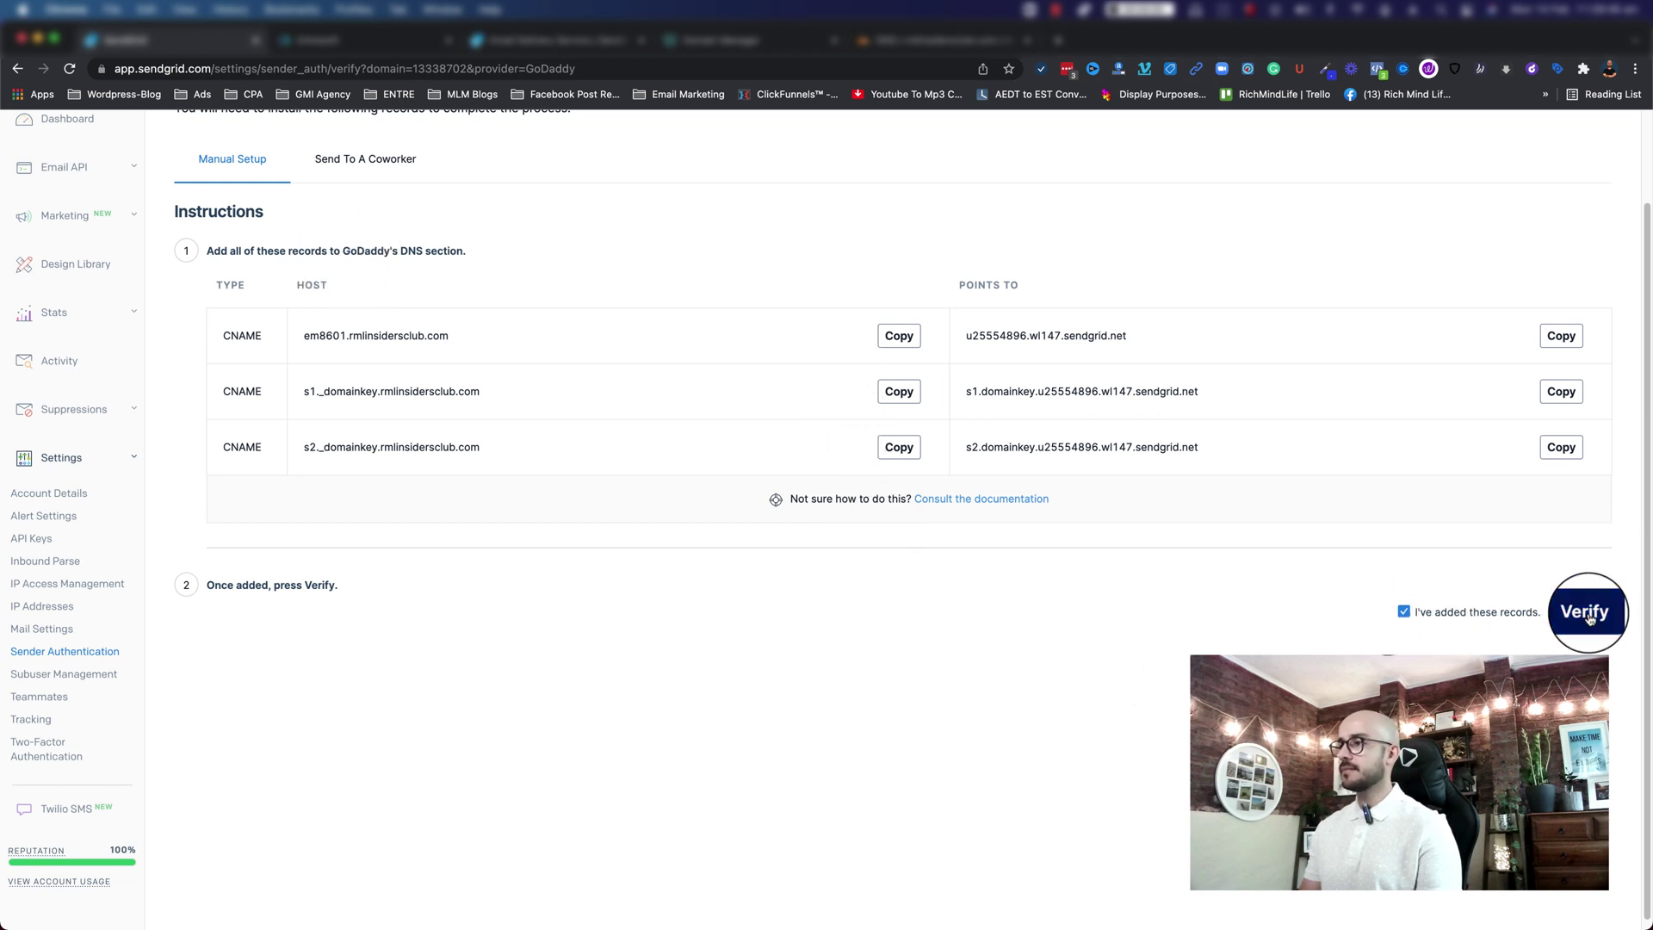
pyautogui.click(1582, 613)
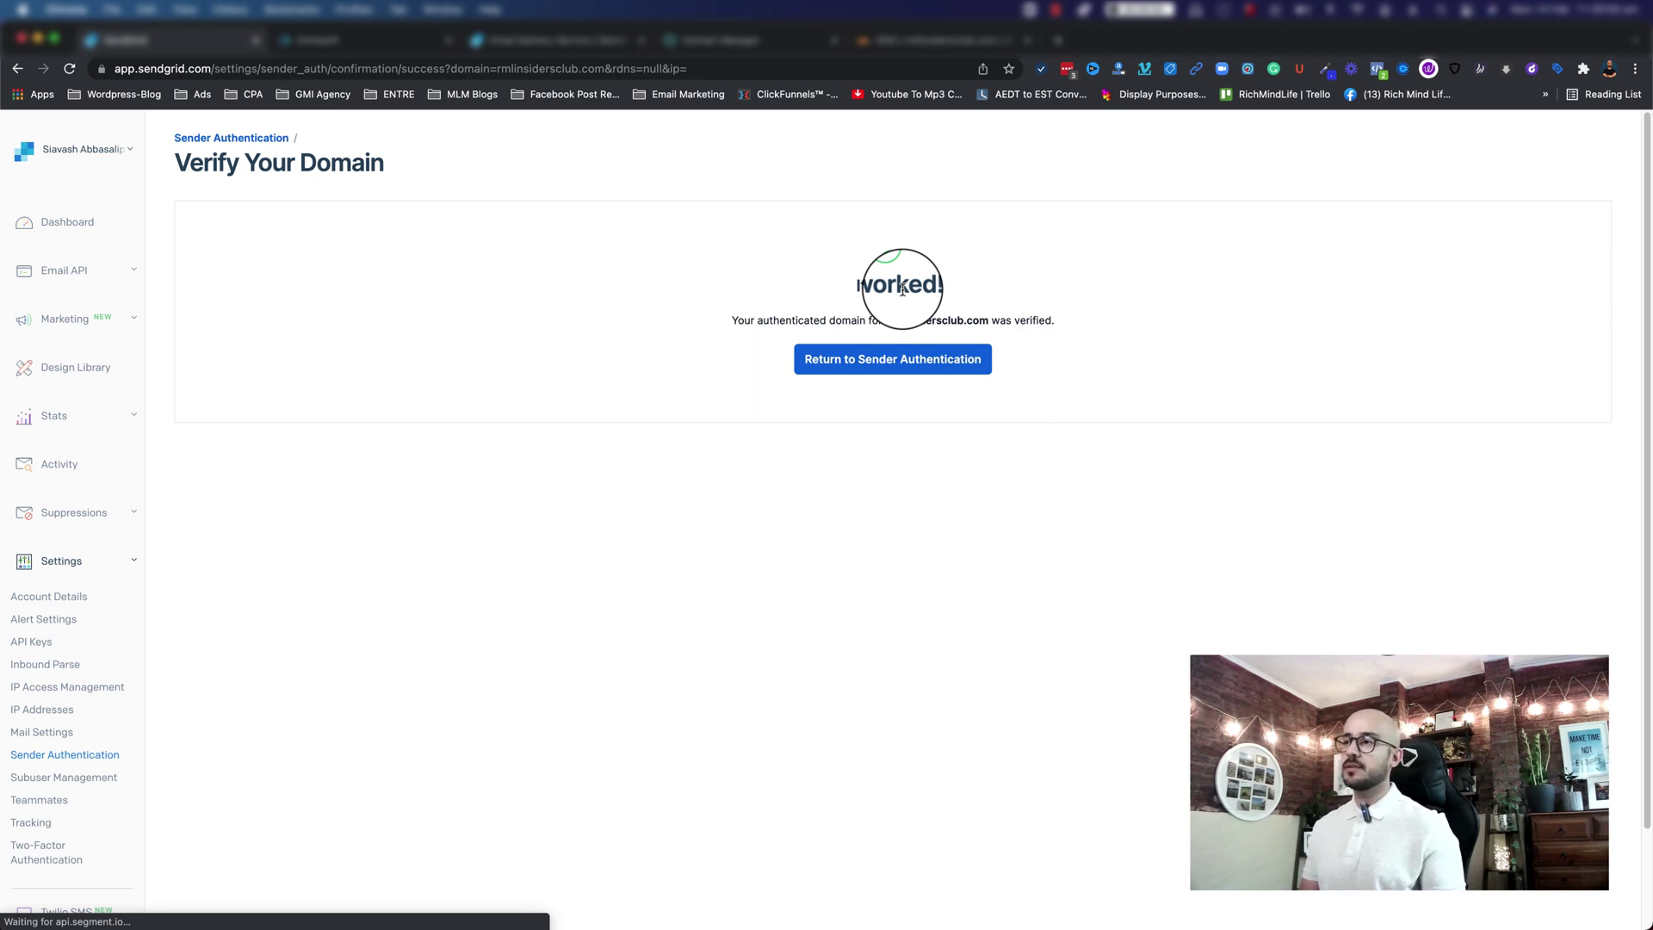
pyautogui.click(895, 359)
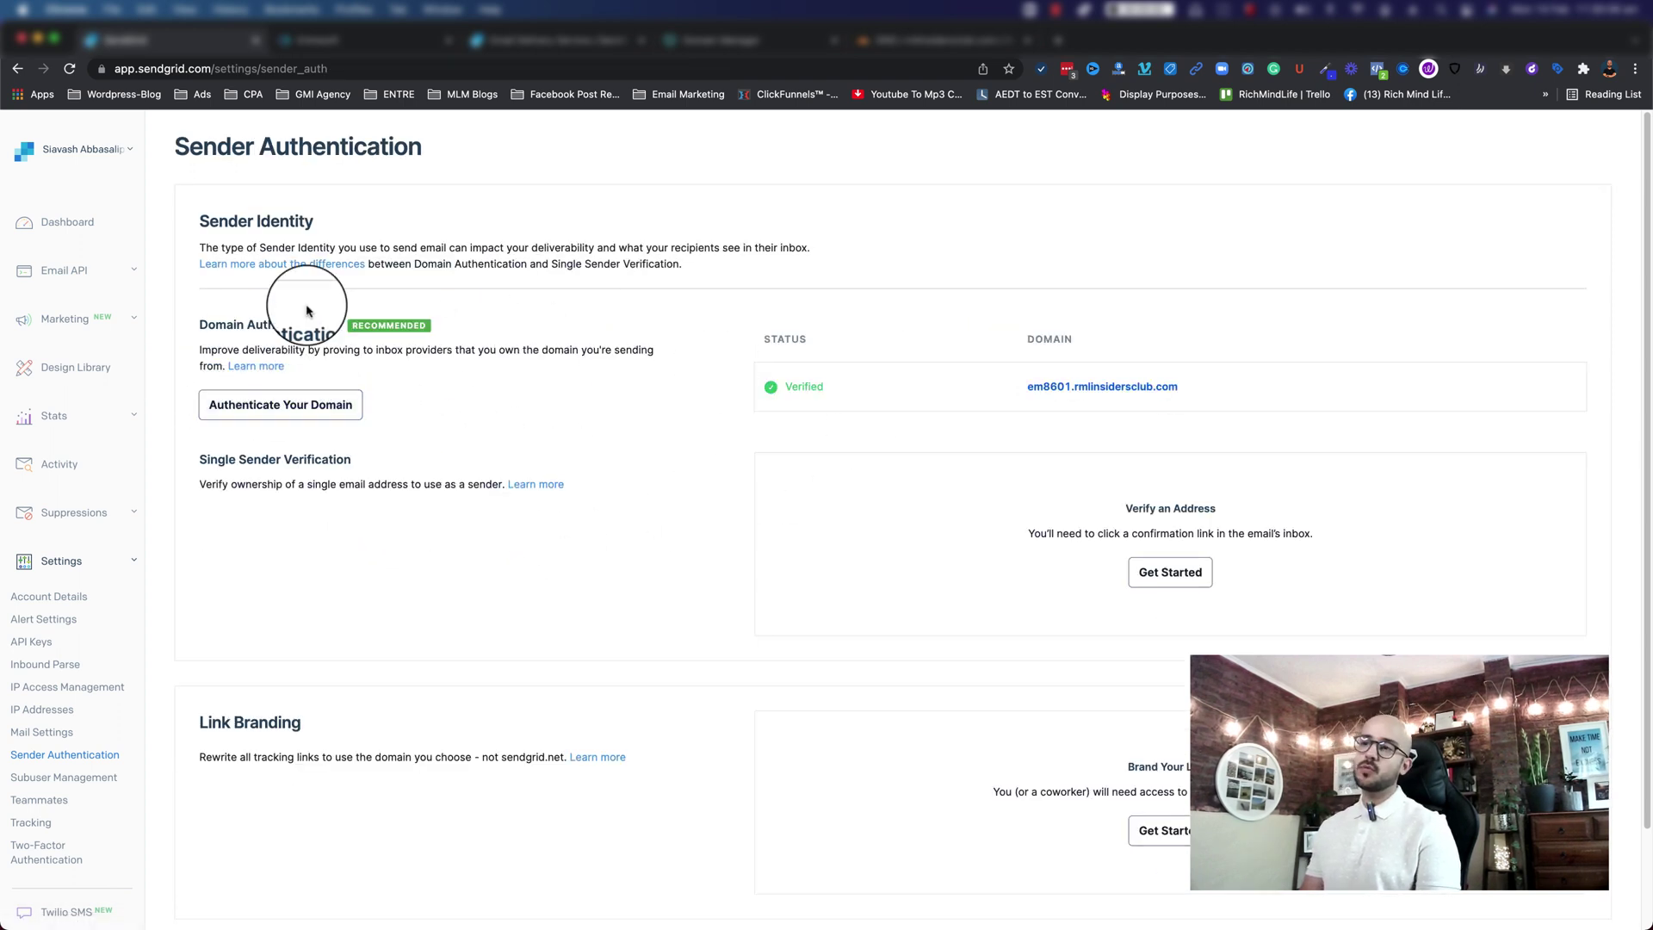
# Step: Create a single sender on rmlinsidersclub.com, selecting the sender's country
pyautogui.scroll(-1, 516, 439)
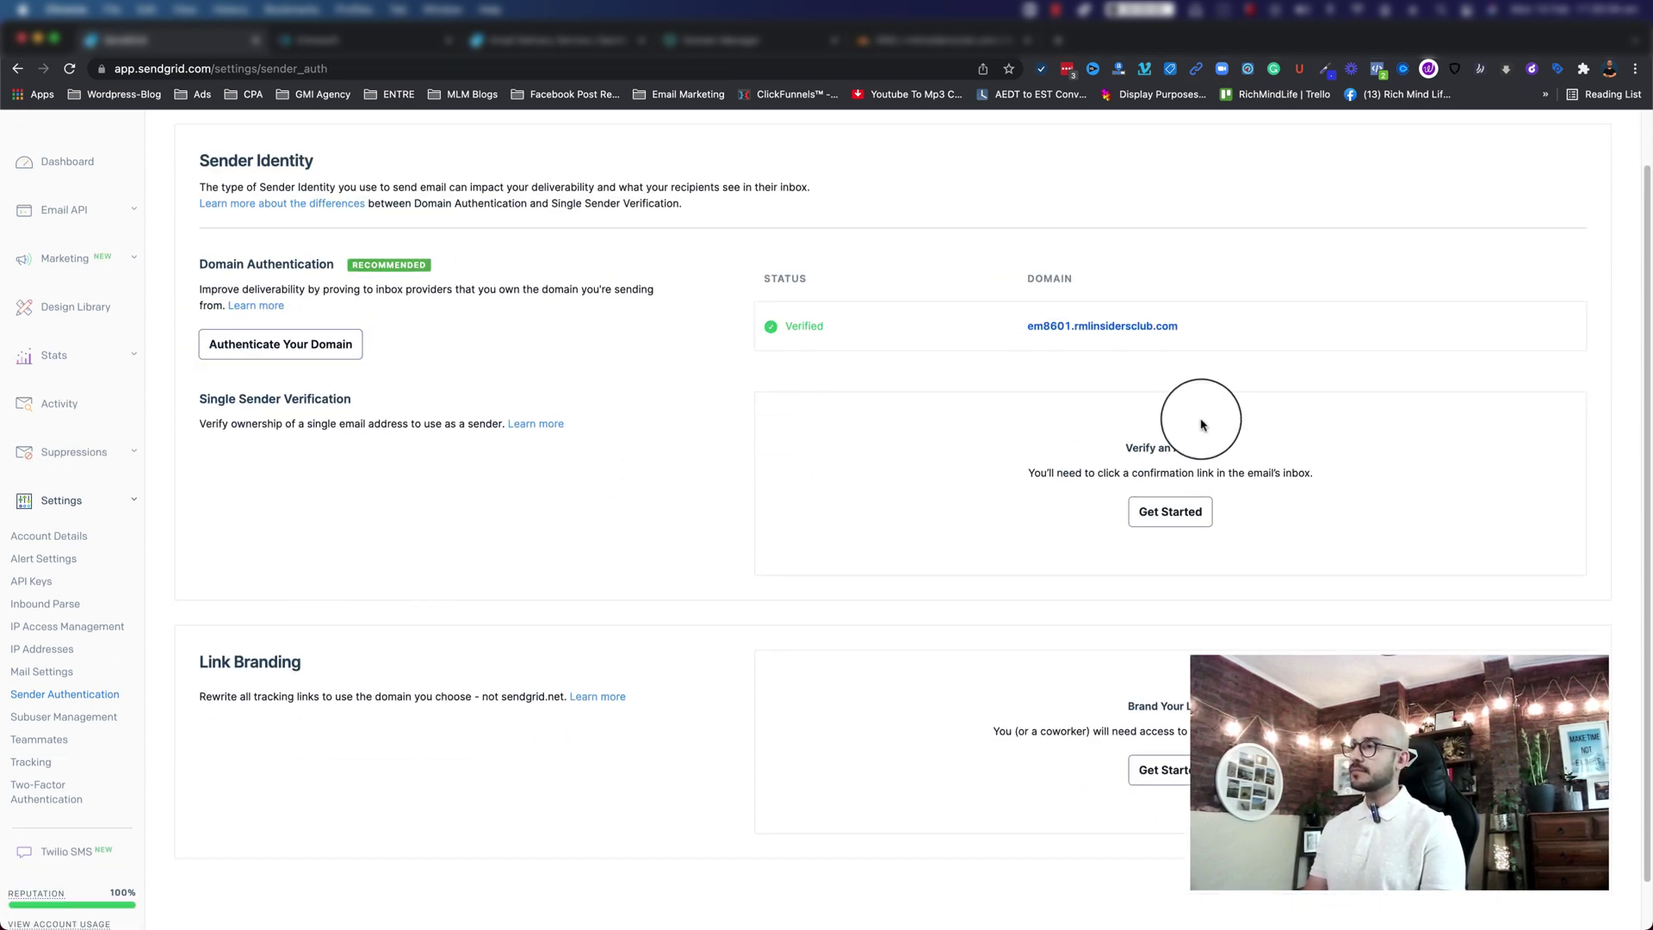
pyautogui.moveTo(1126, 450); pyautogui.dragTo(1217, 448)
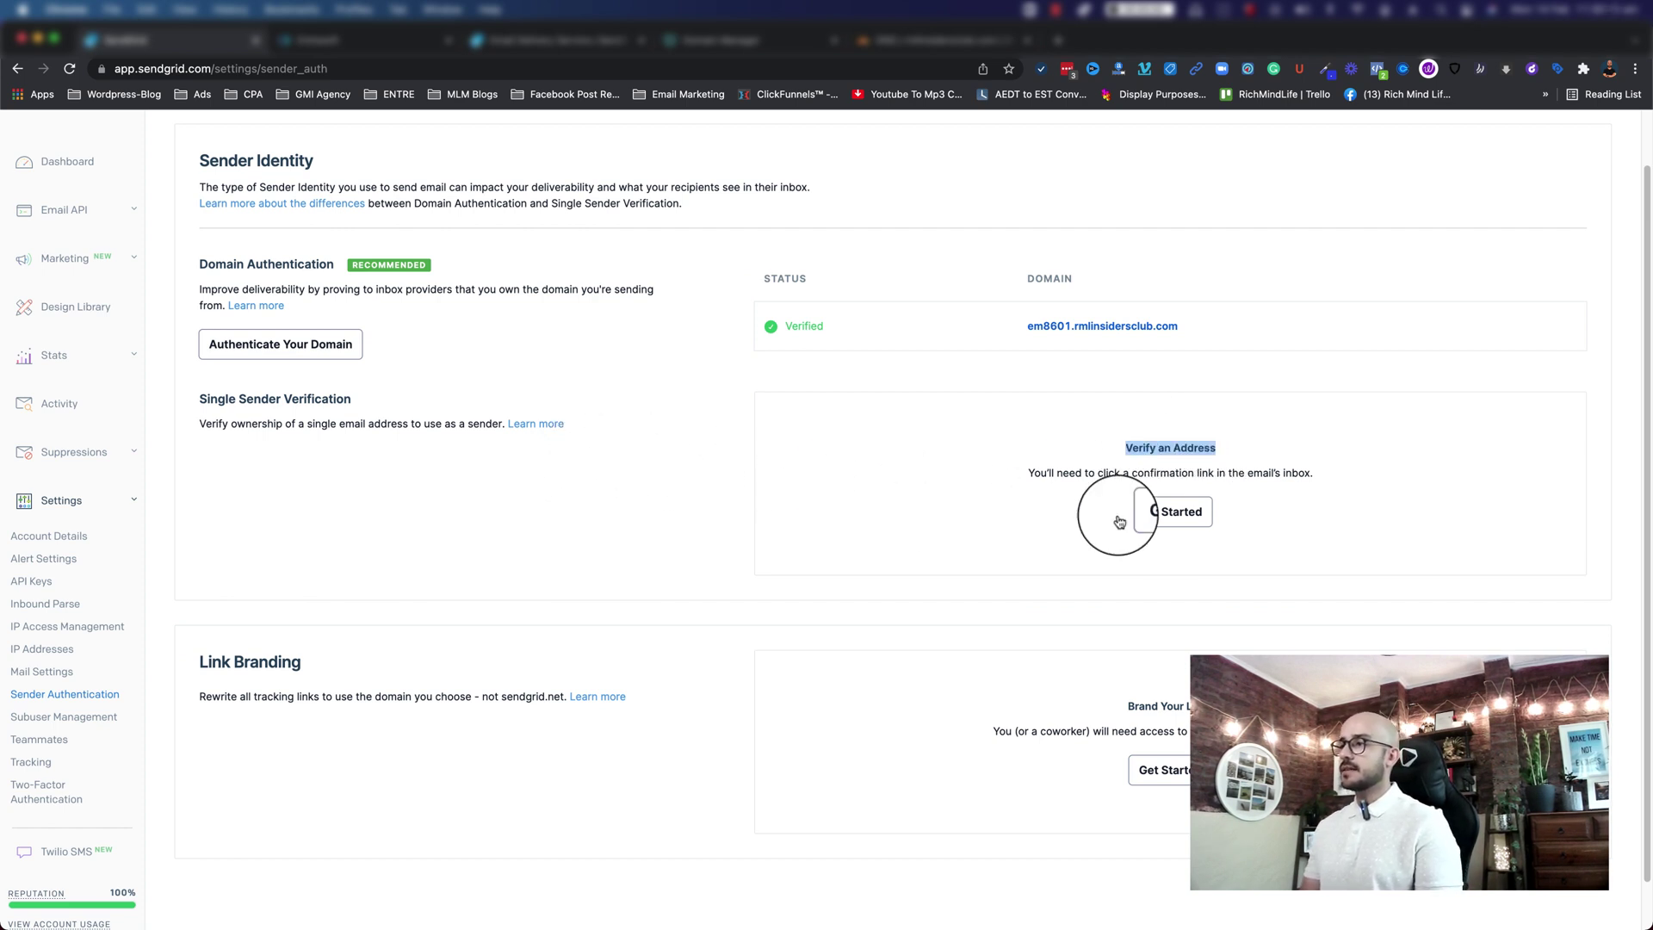
pyautogui.click(1170, 511)
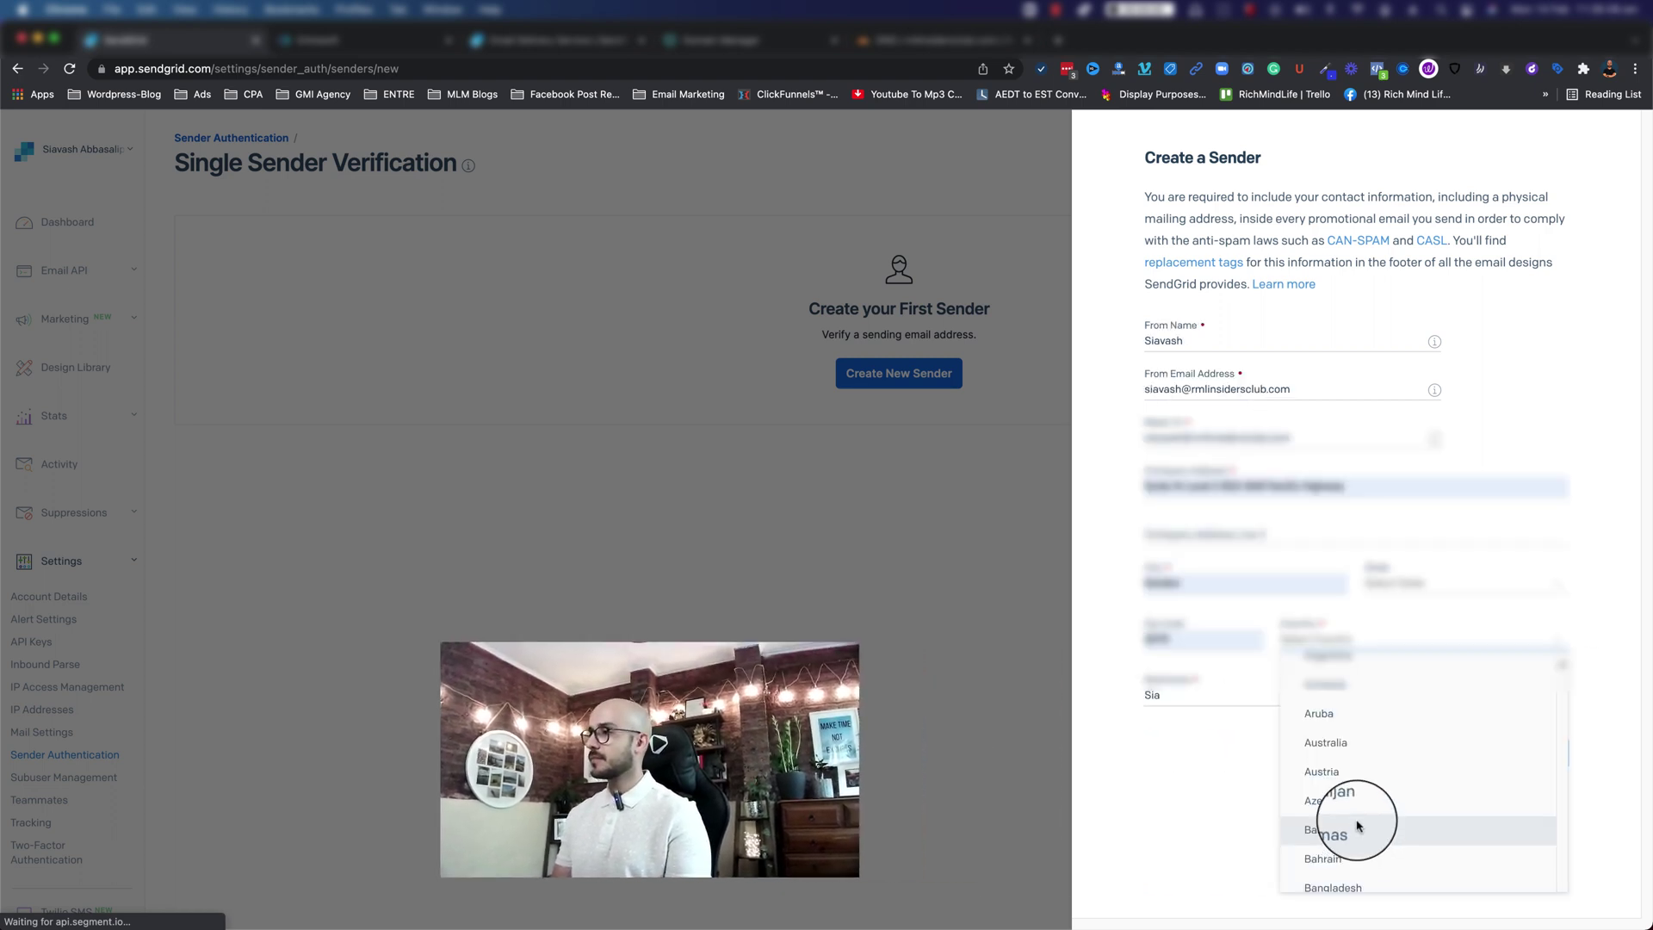
pyautogui.click(1358, 767)
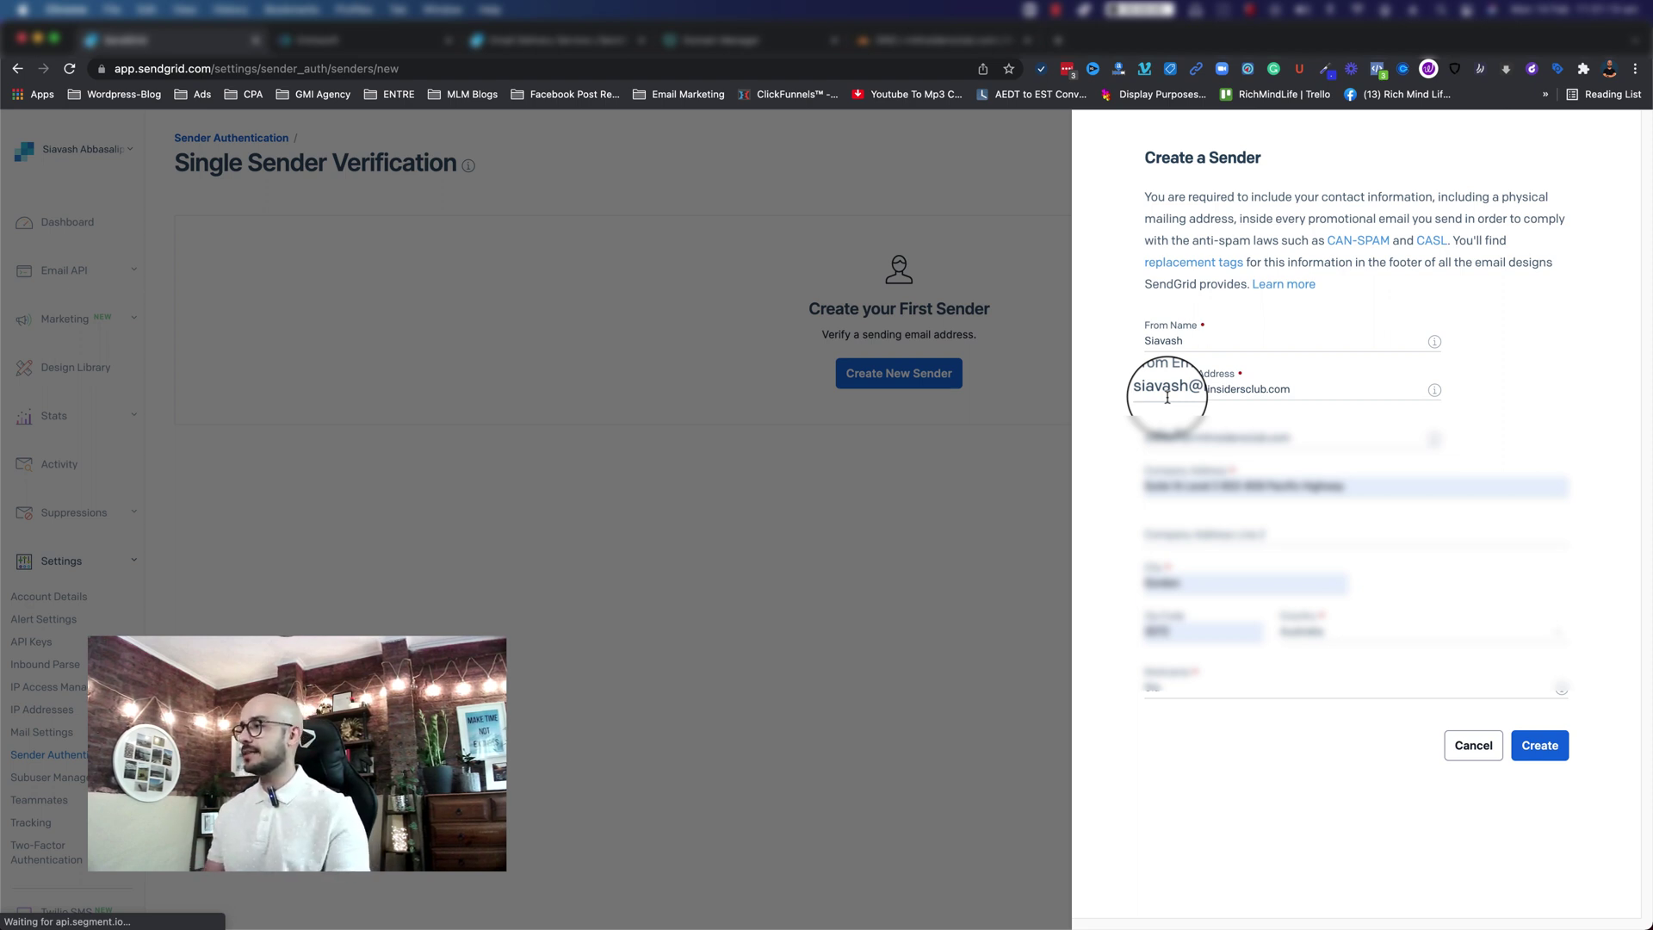
pyautogui.click(1519, 758)
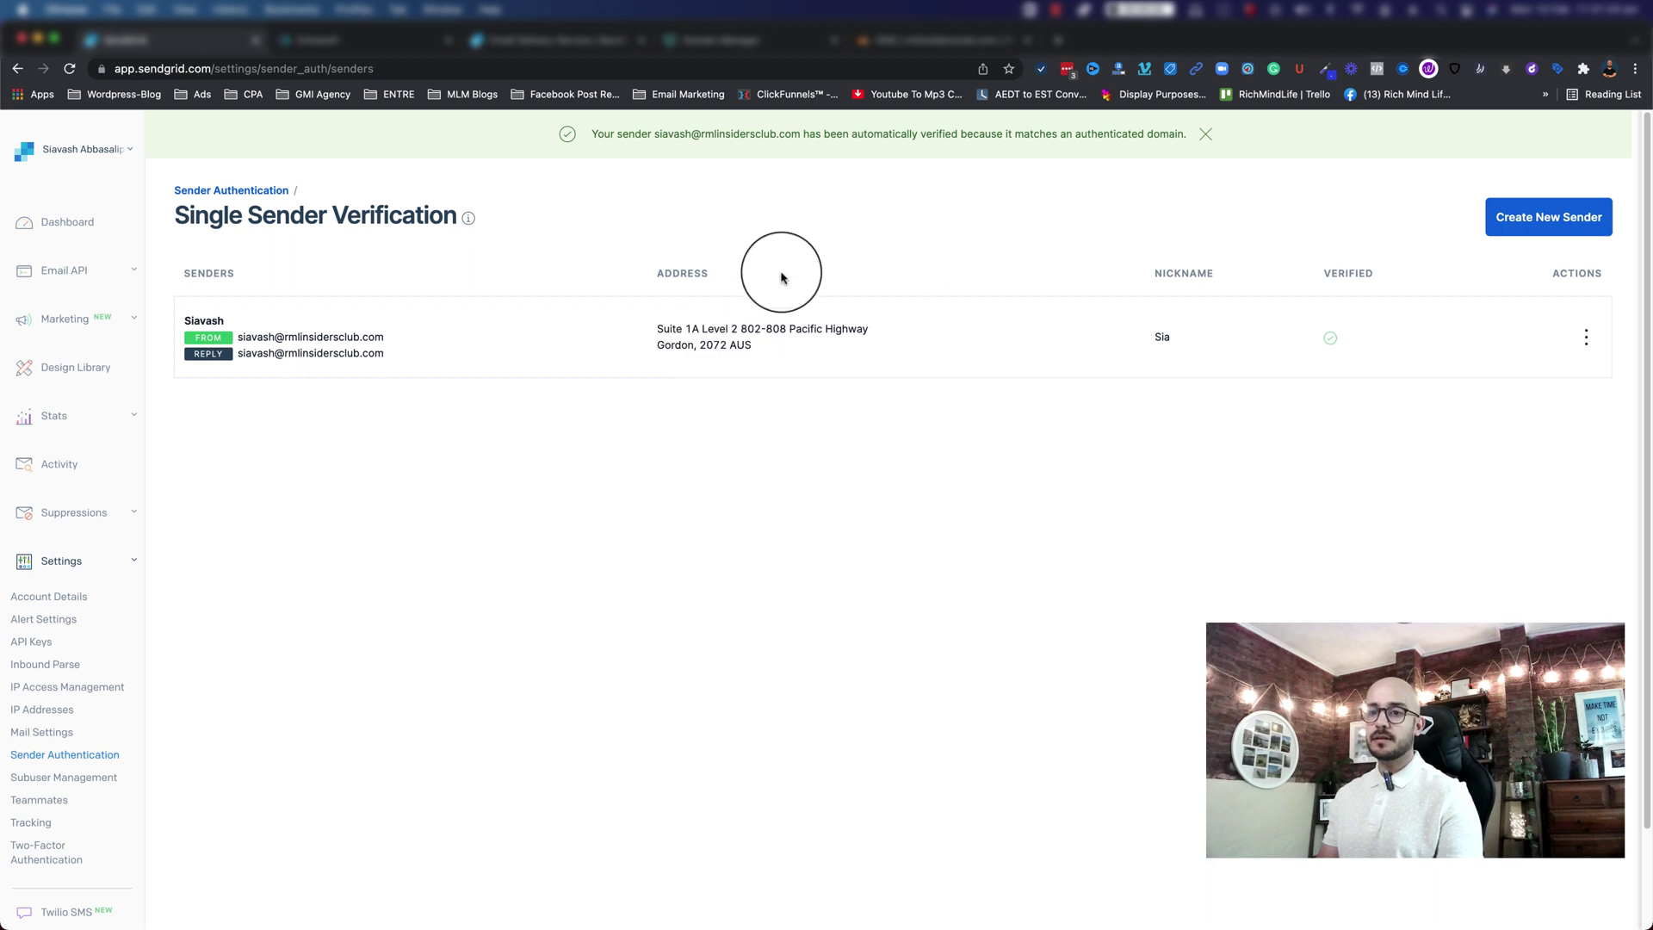
# Step: Check the verified status on Sender Authentication, then go to Settings > API Keys
pyautogui.click(76, 754)
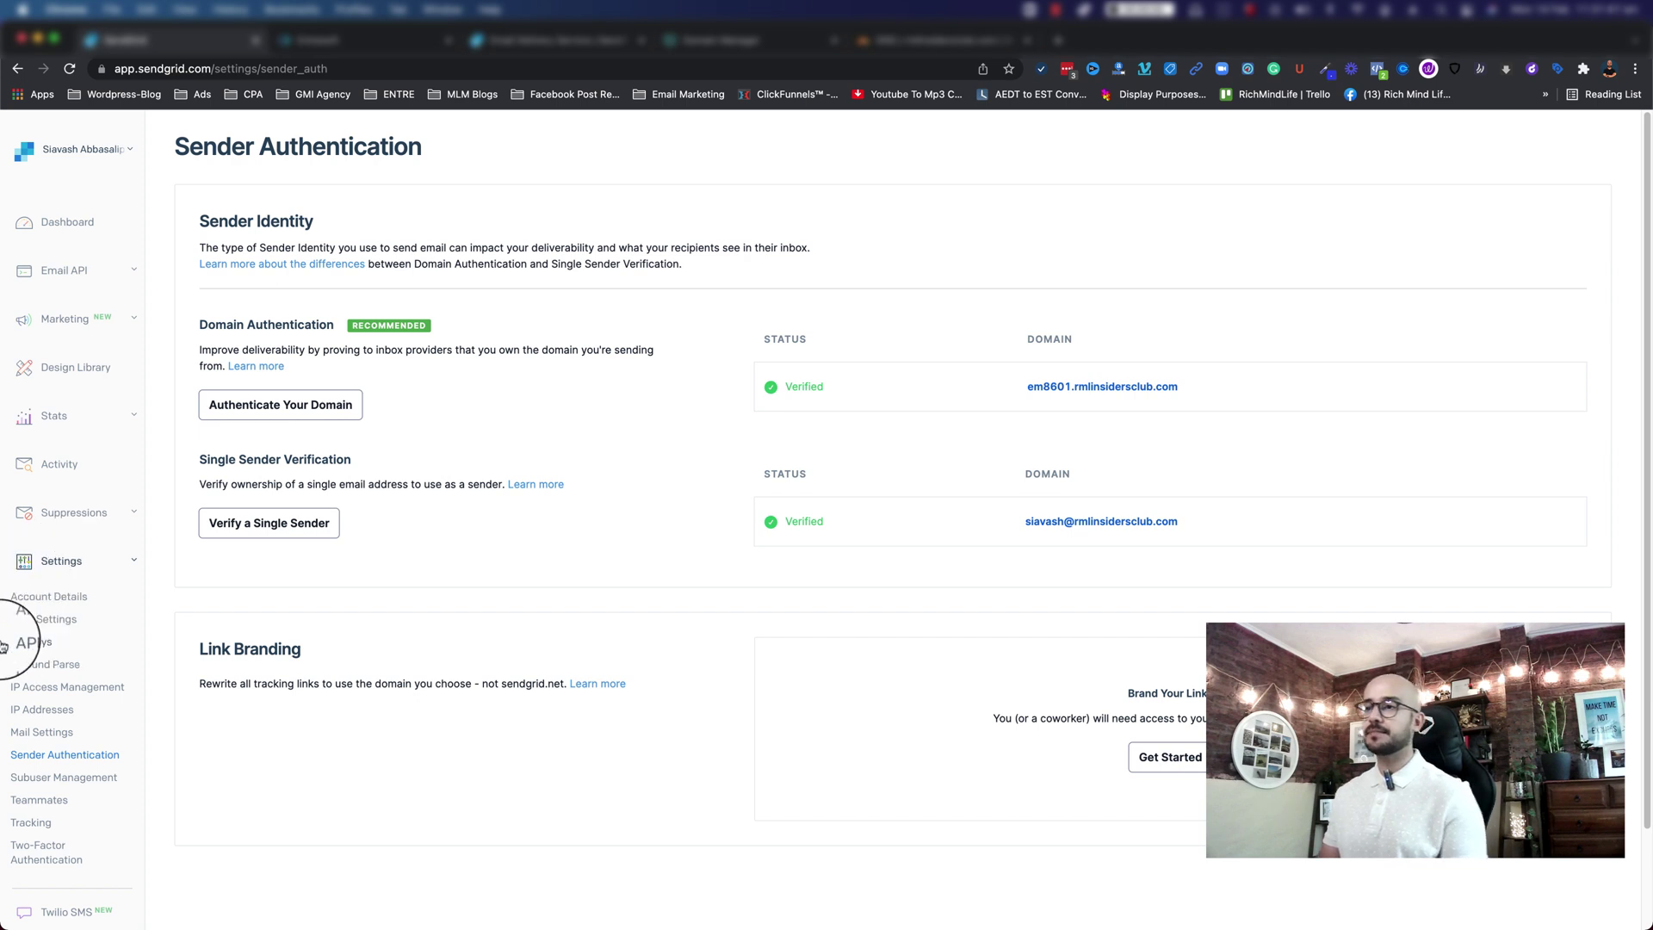
pyautogui.click(34, 642)
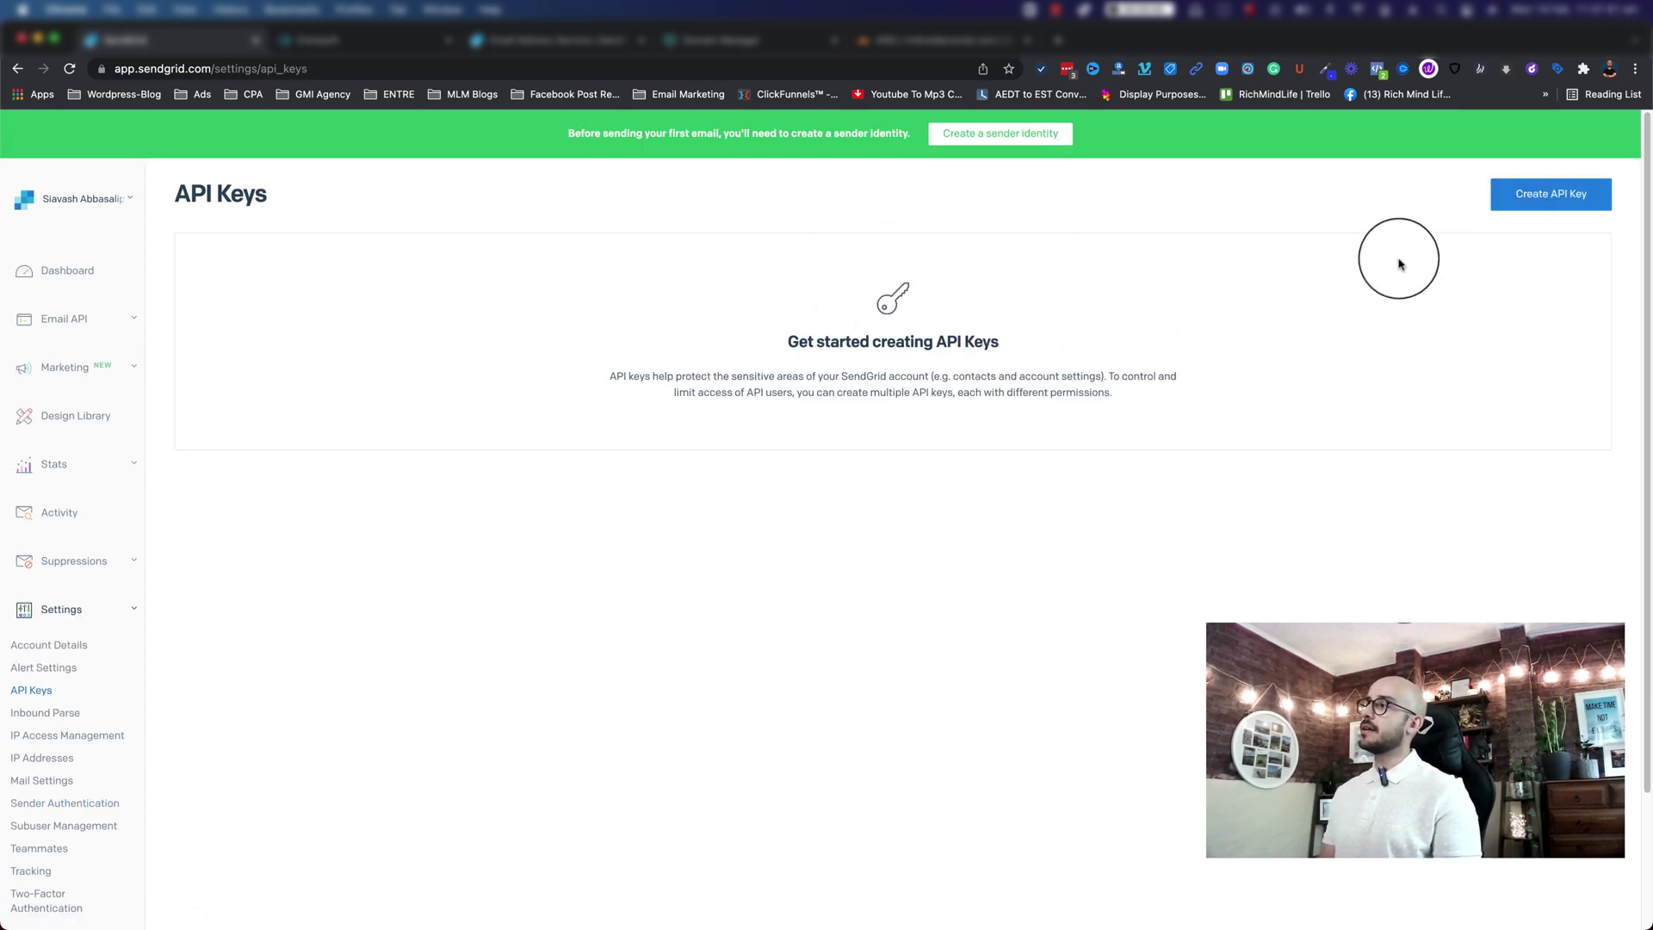
# Step: Create a new Full Access API key named Entresoft and reveal its value
pyautogui.click(1536, 185)
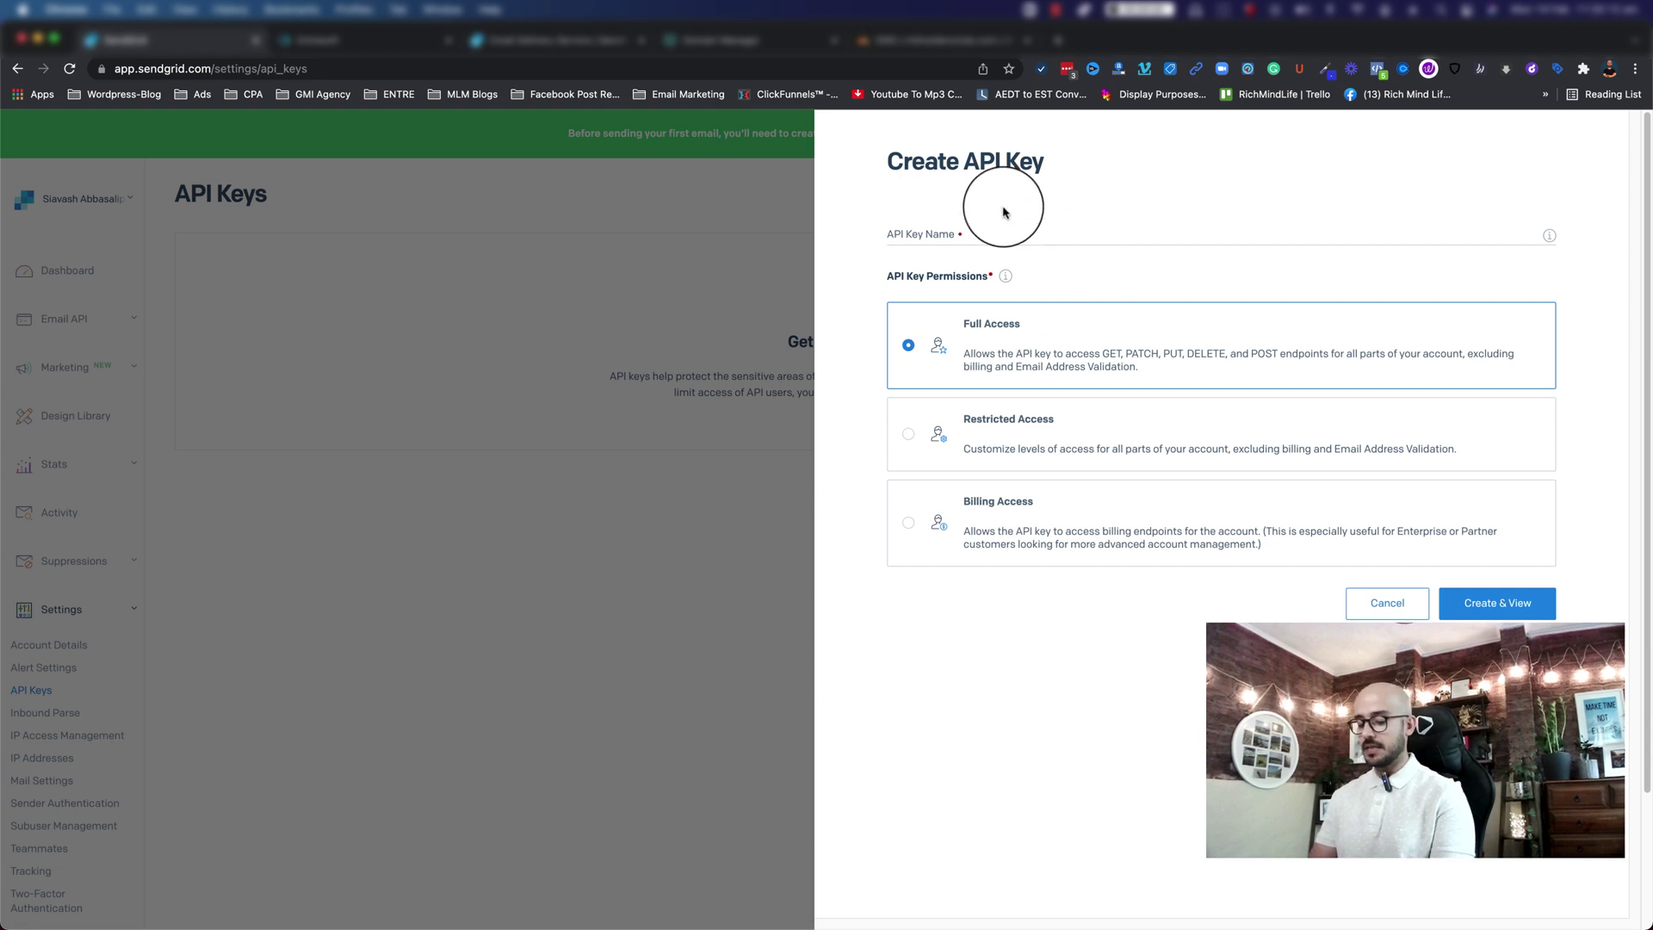
pyautogui.click(962, 232)
pyautogui.write('Entresoft')
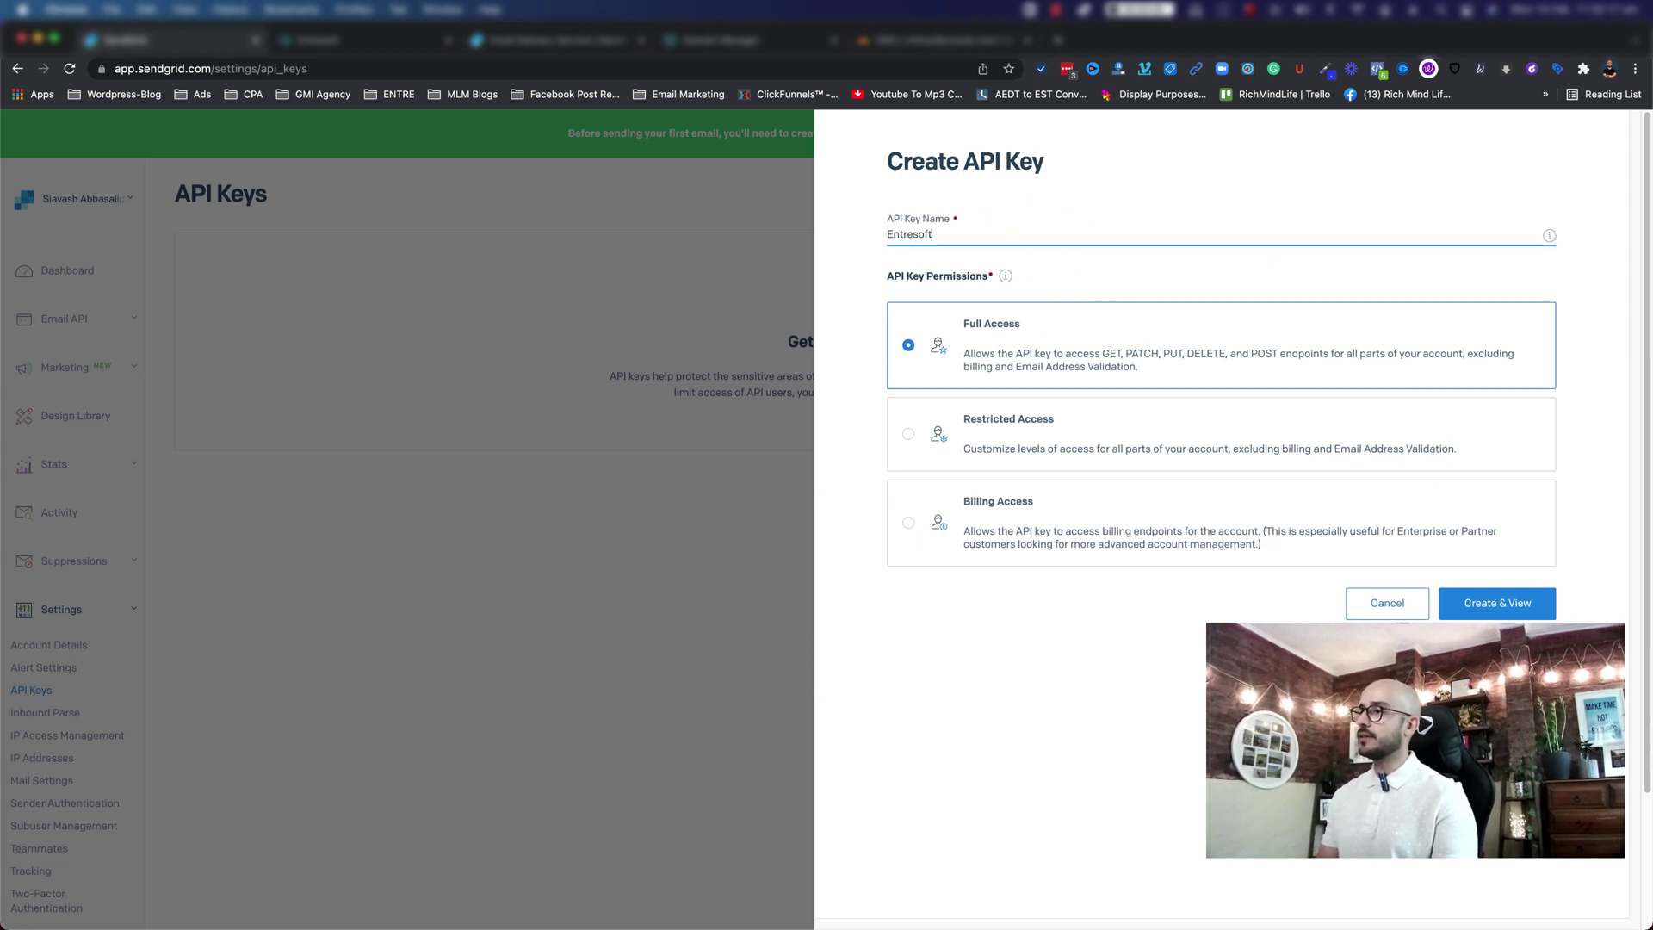
pyautogui.click(1507, 606)
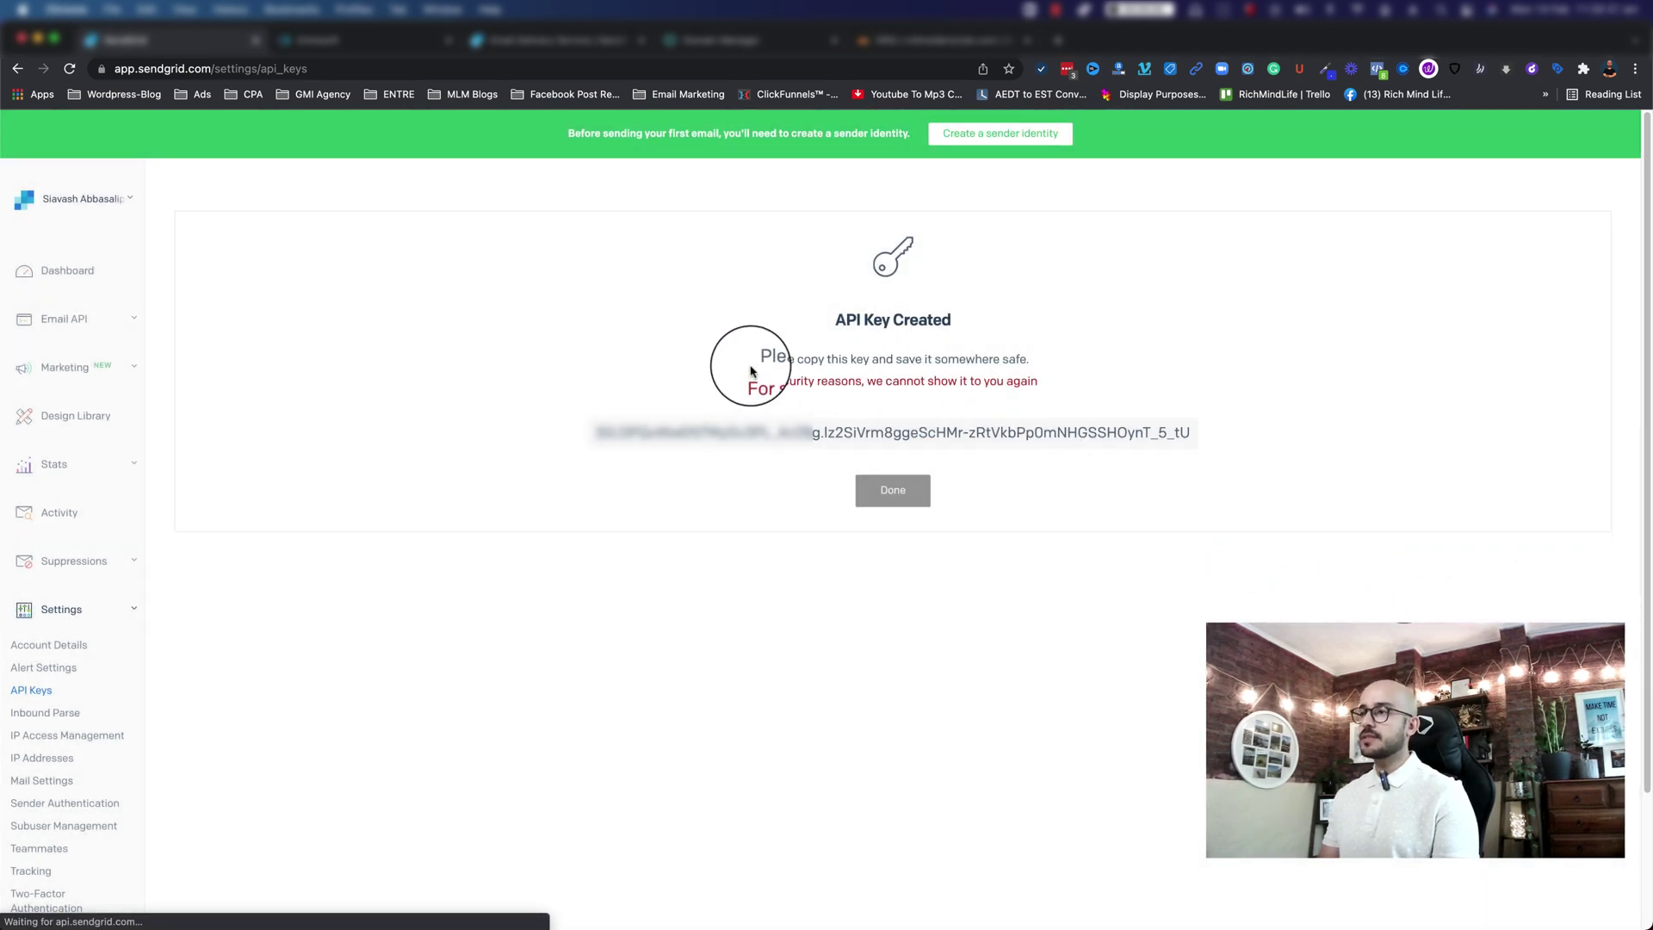
# Step: Copy the new API key and return to the Entresoft tab
pyautogui.moveTo(749, 381); pyautogui.dragTo(1063, 373)
pyautogui.click(1063, 373)
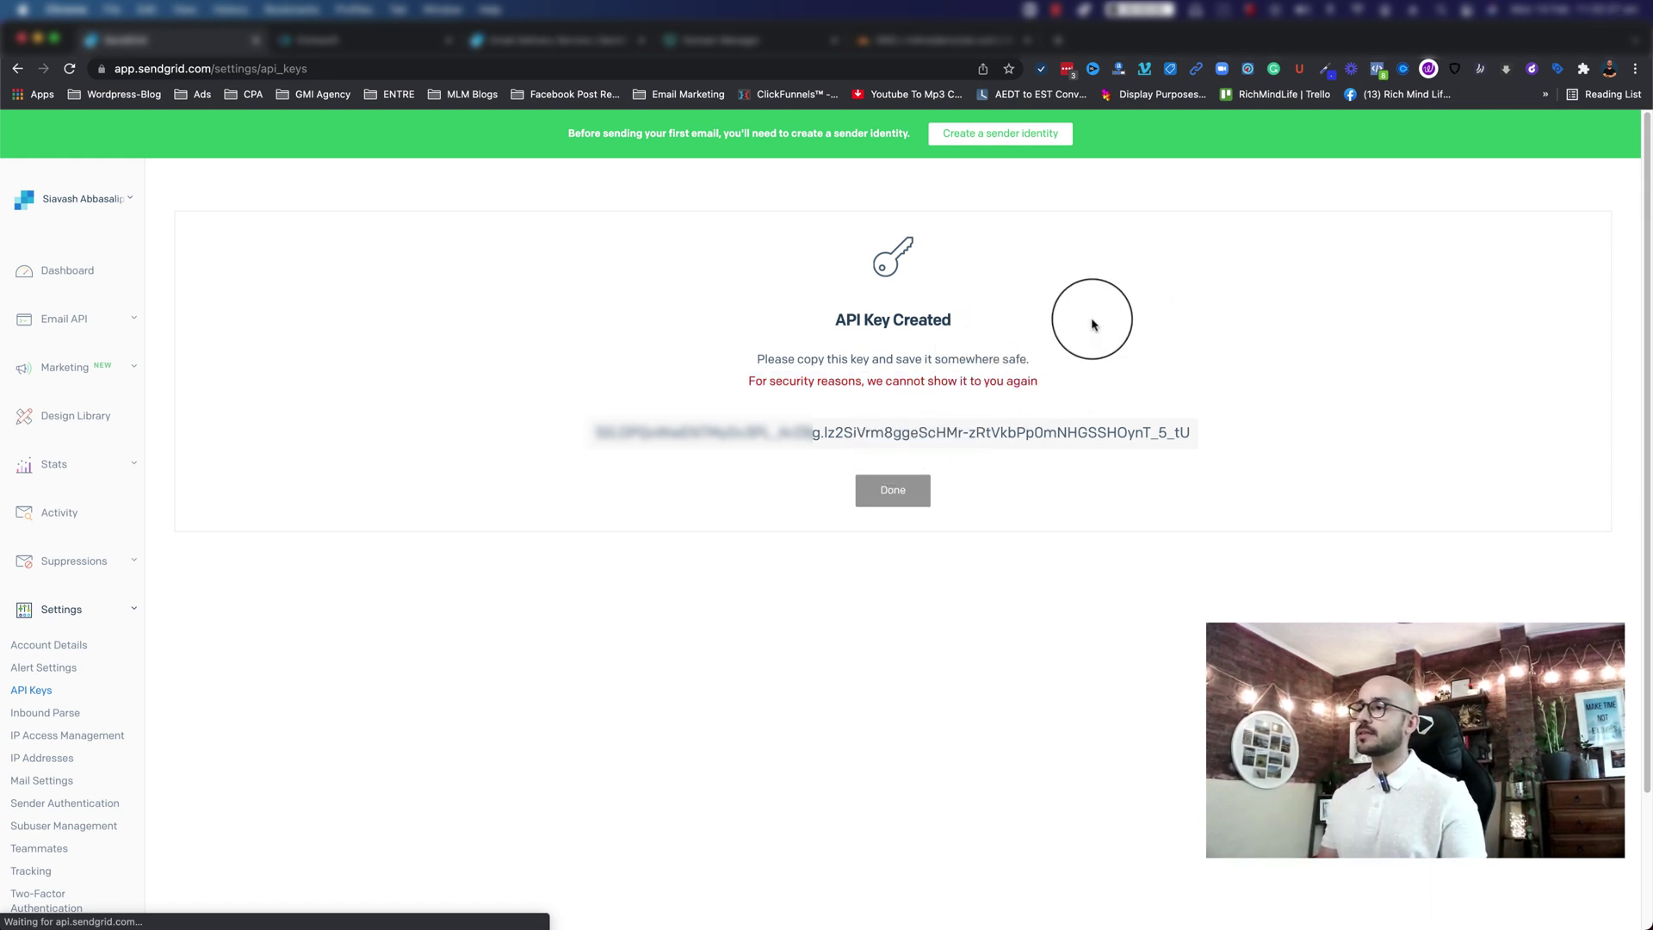
pyautogui.click(898, 437)
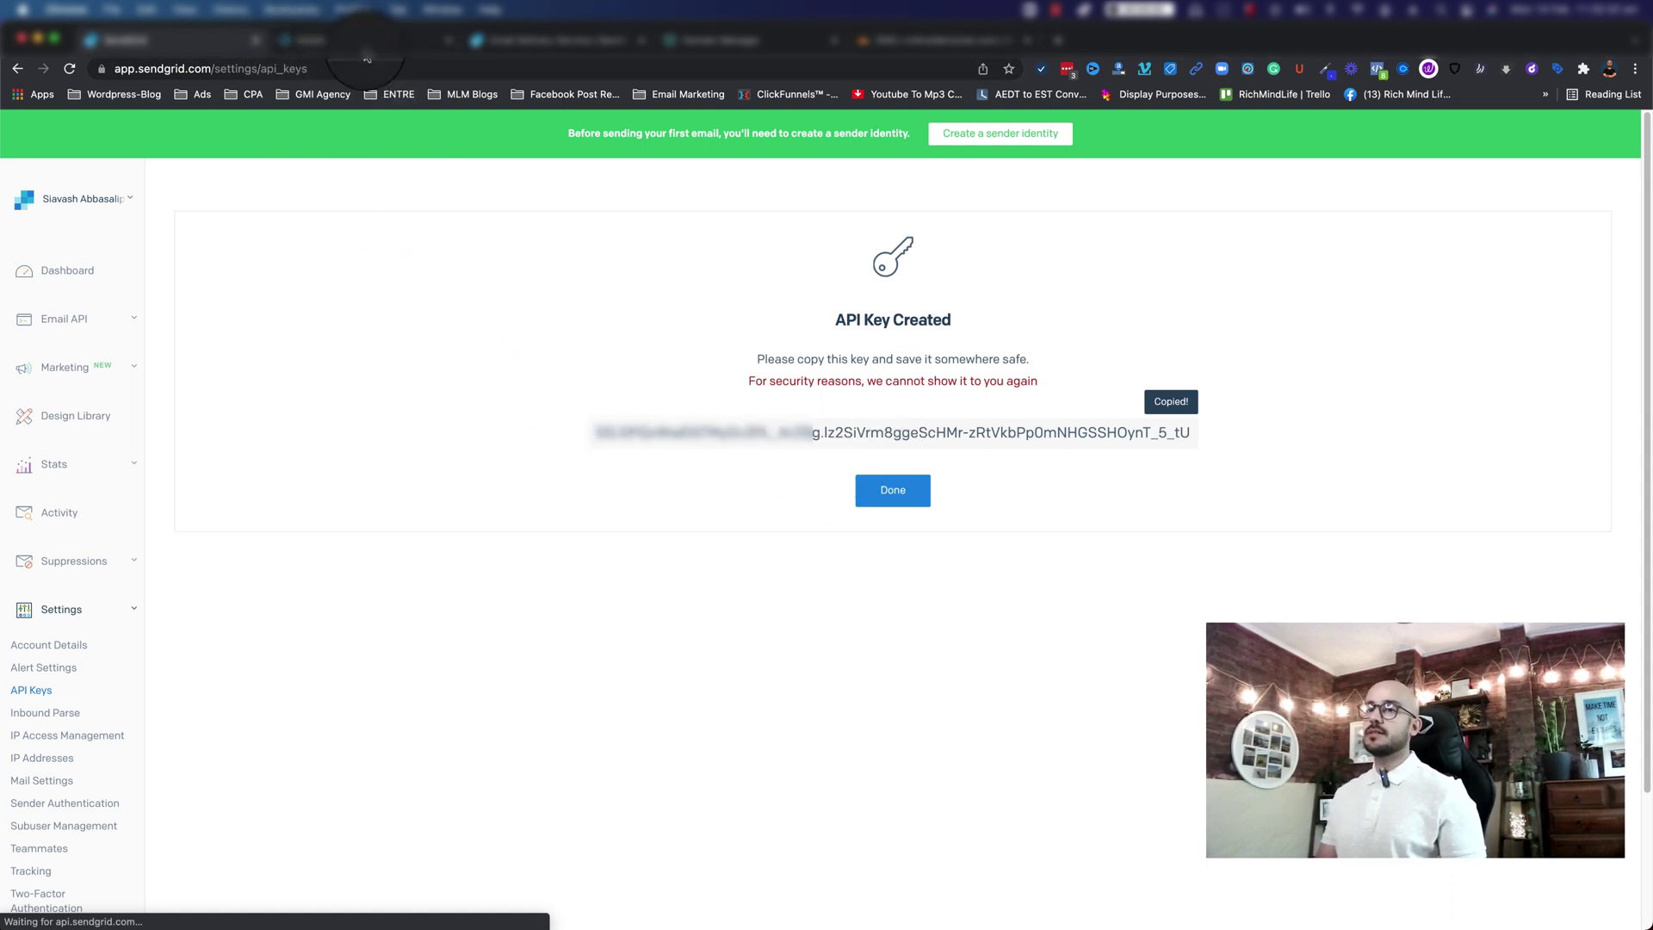
pyautogui.click(366, 43)
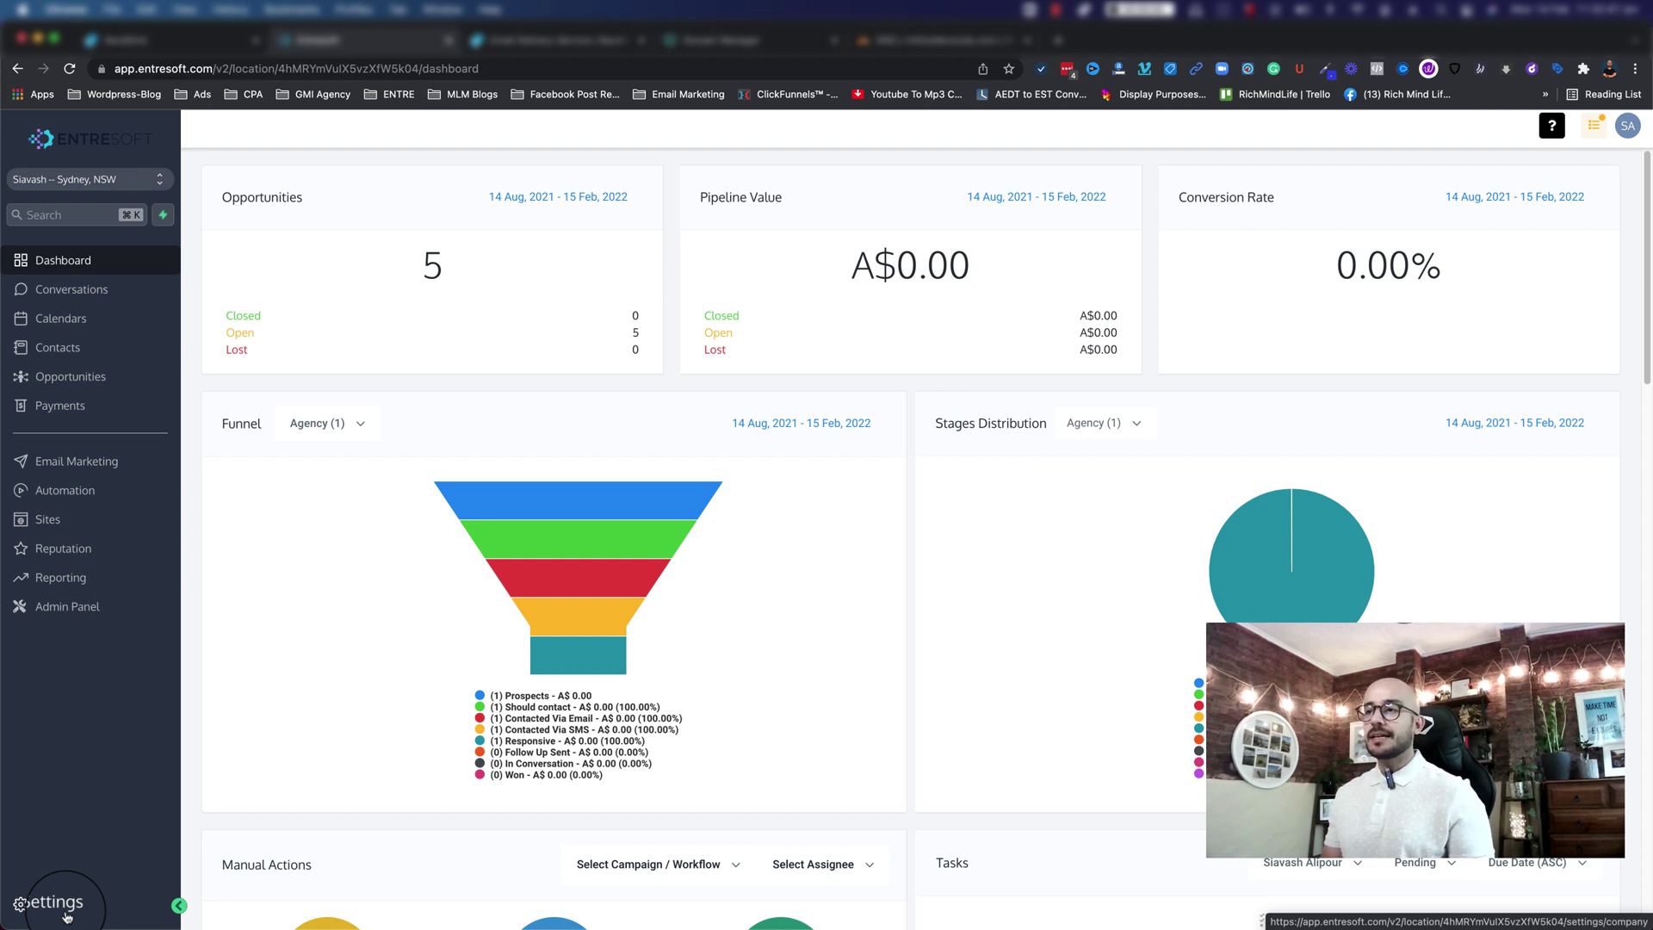
# Step: Go to Entresoft Settings and open SMTP & Mailgun Services
pyautogui.click(67, 912)
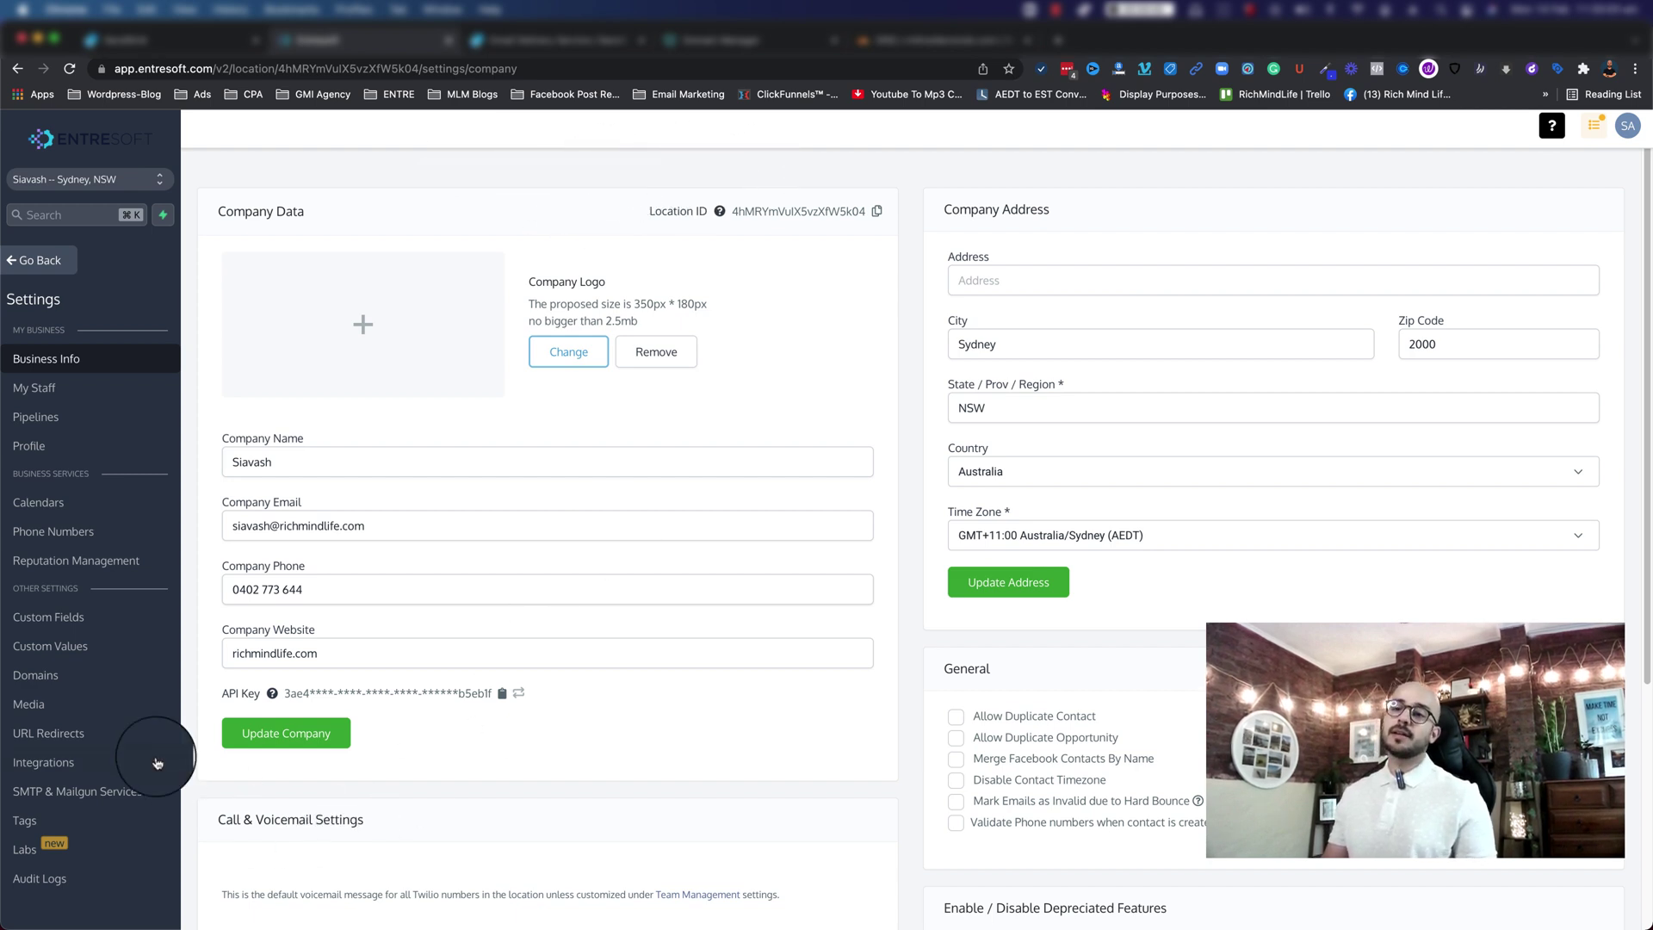
pyautogui.click(110, 794)
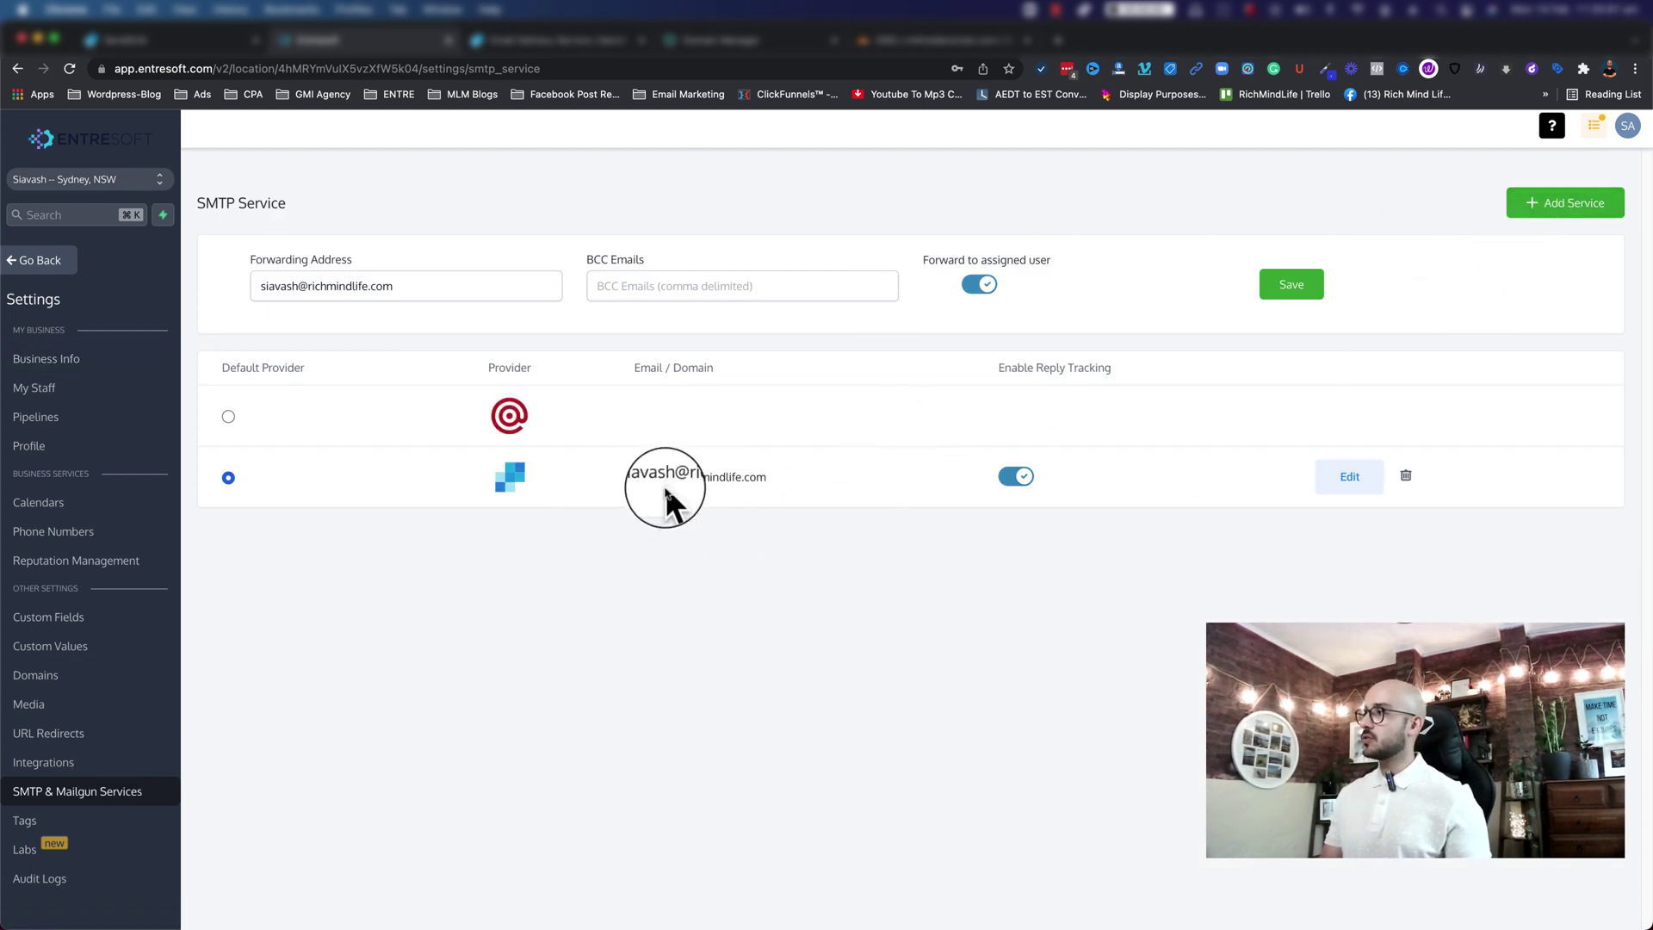
# Step: Add a new Sendgrid SMTP provider with username apikey
pyautogui.click(1583, 215)
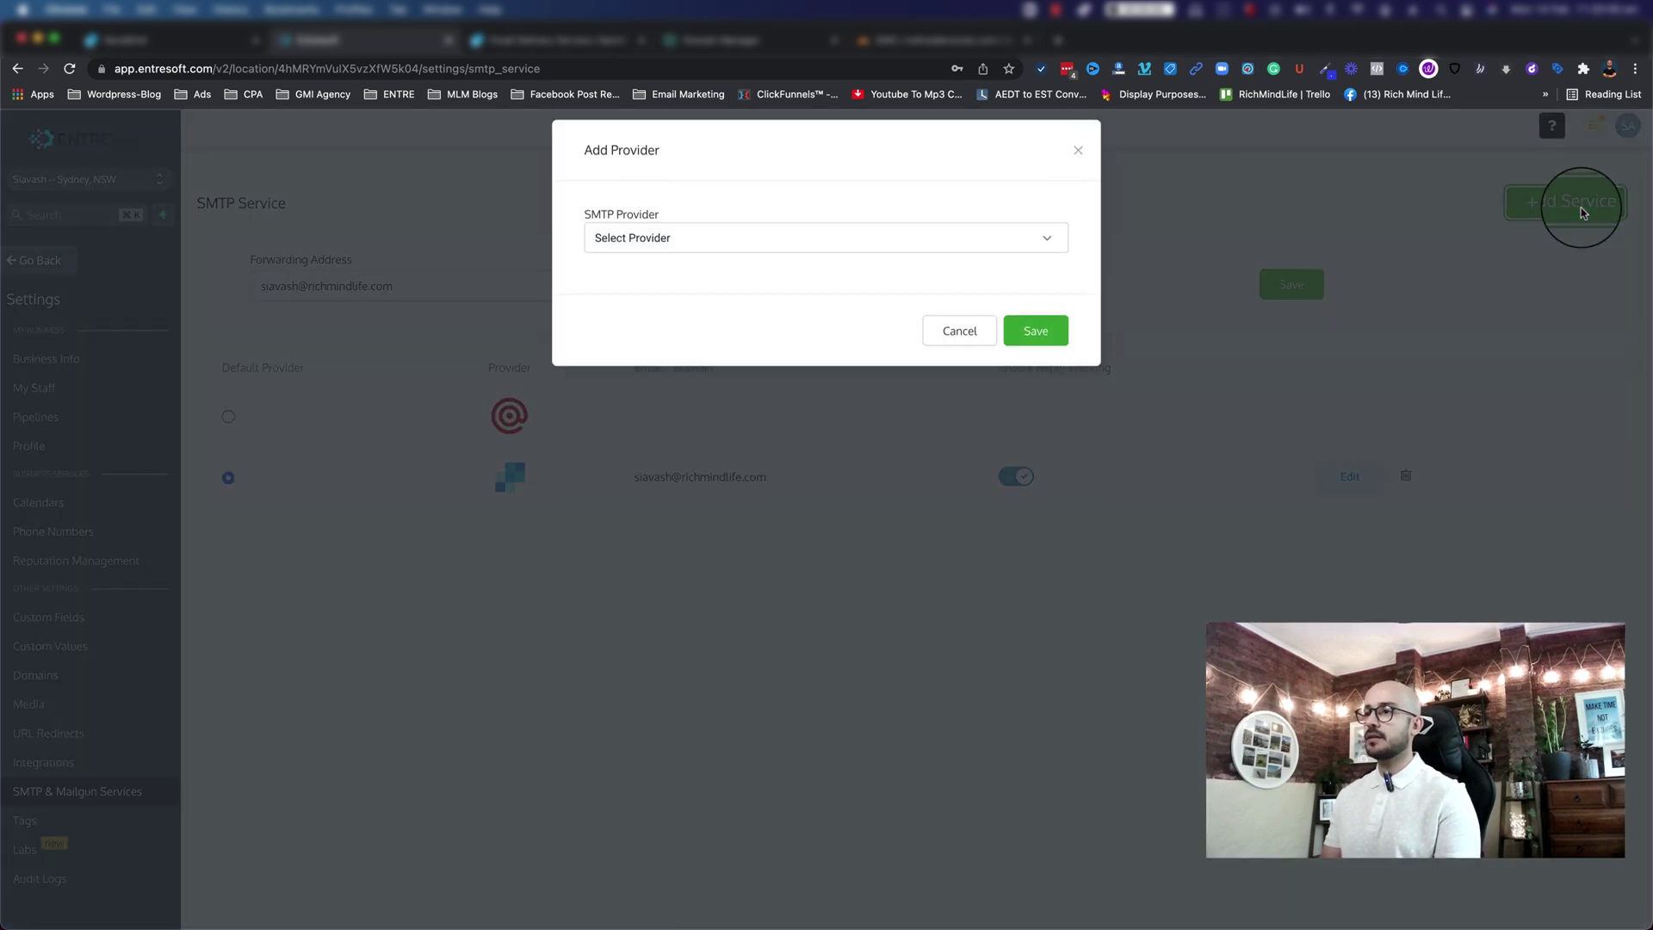
pyautogui.click(721, 250)
pyautogui.click(640, 347)
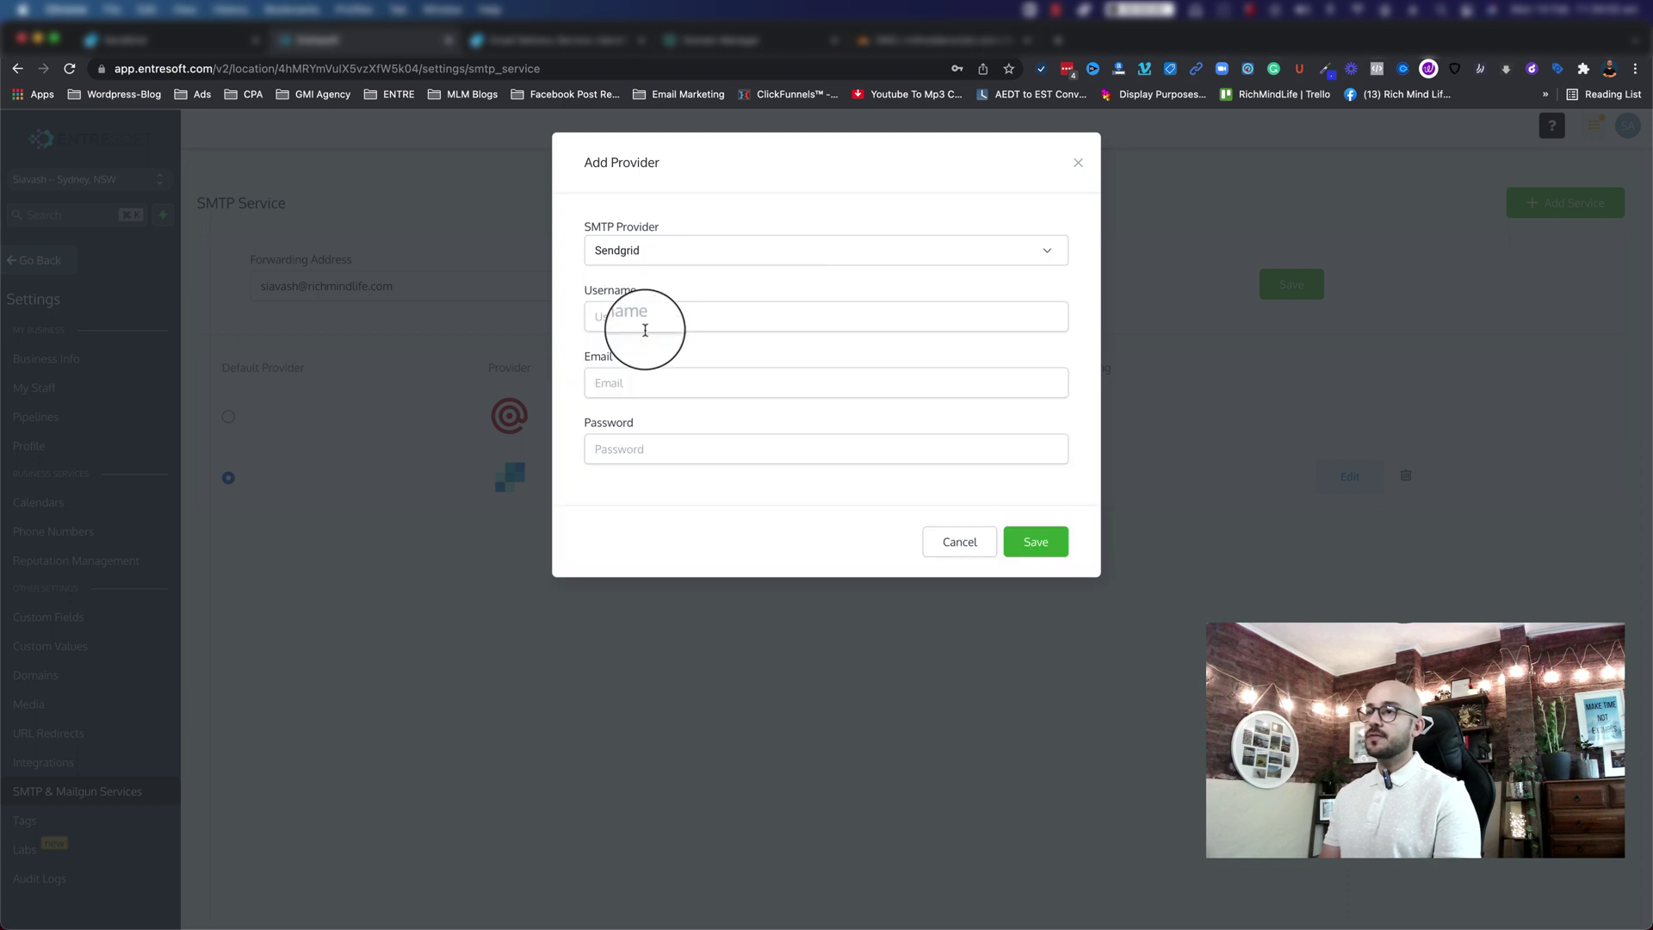
pyautogui.click(633, 312)
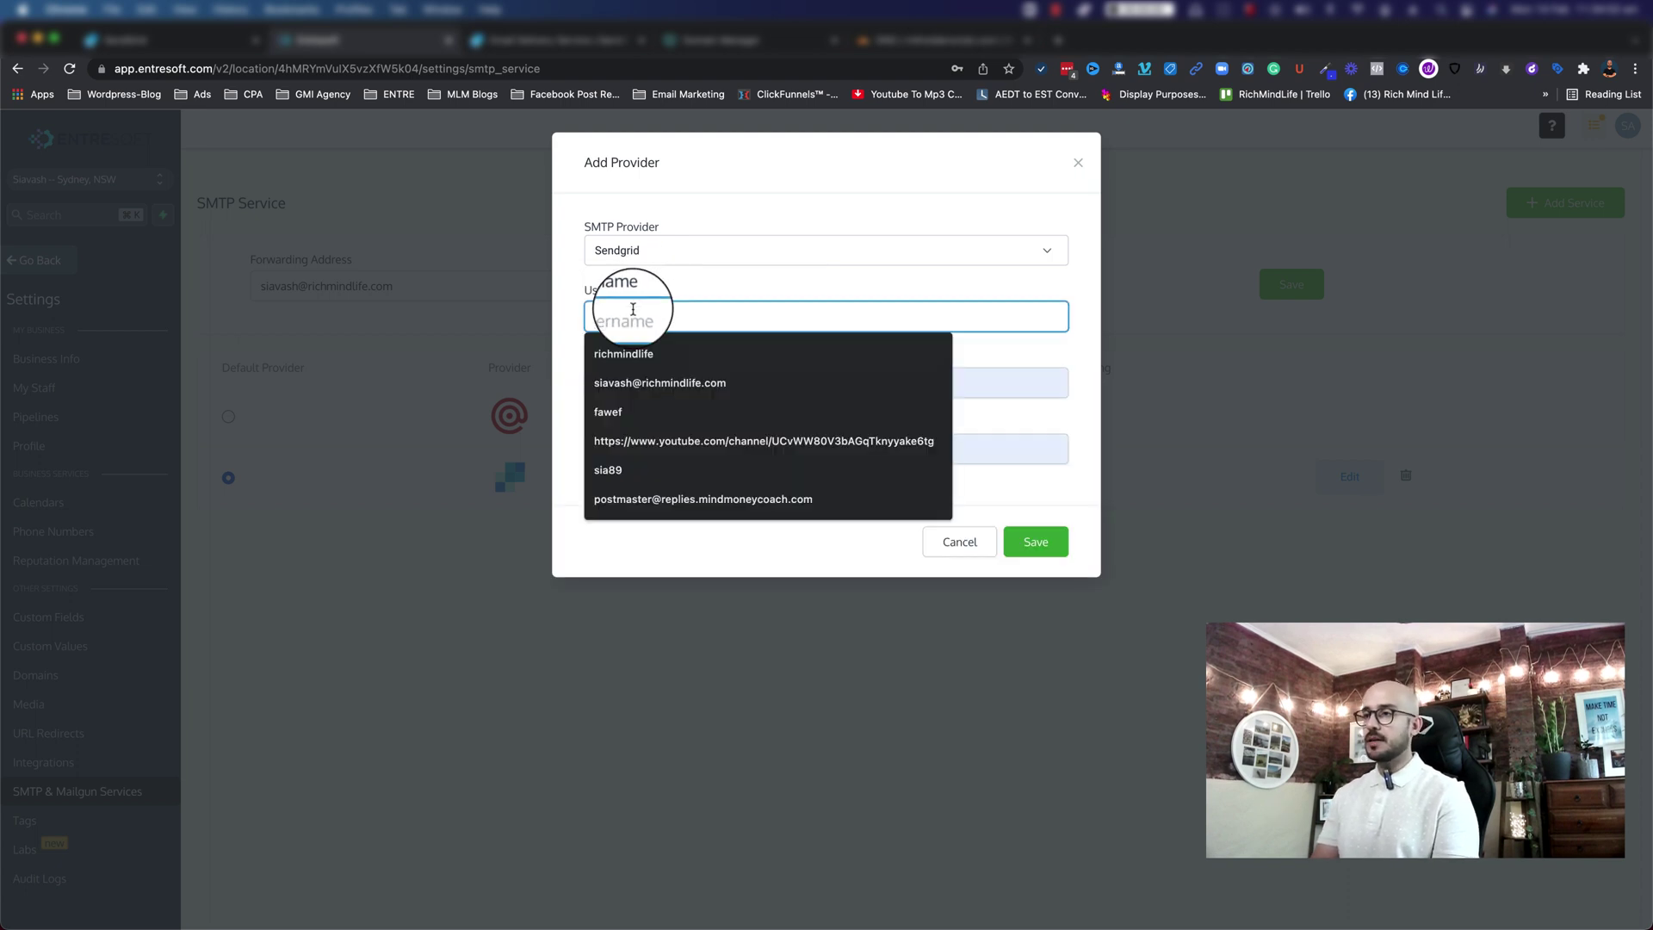
pyautogui.write('apikey')
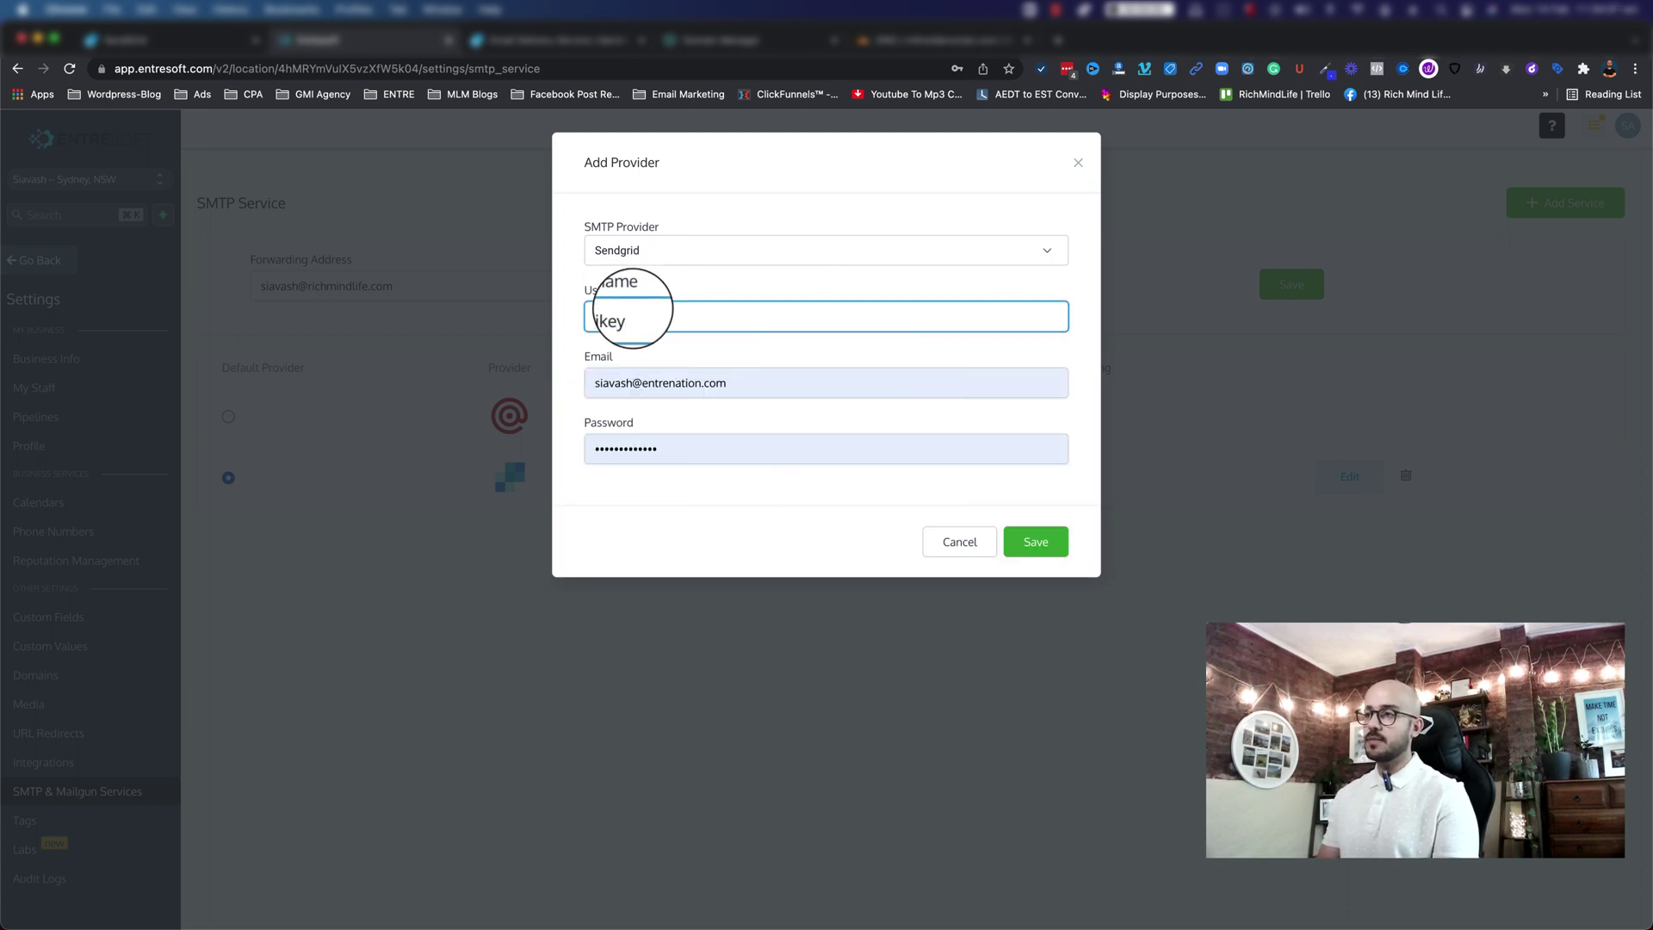
# Step: Replace the autofilled email with the verified sender's email address
pyautogui.click(756, 379)
pyautogui.doubleClick(761, 380)
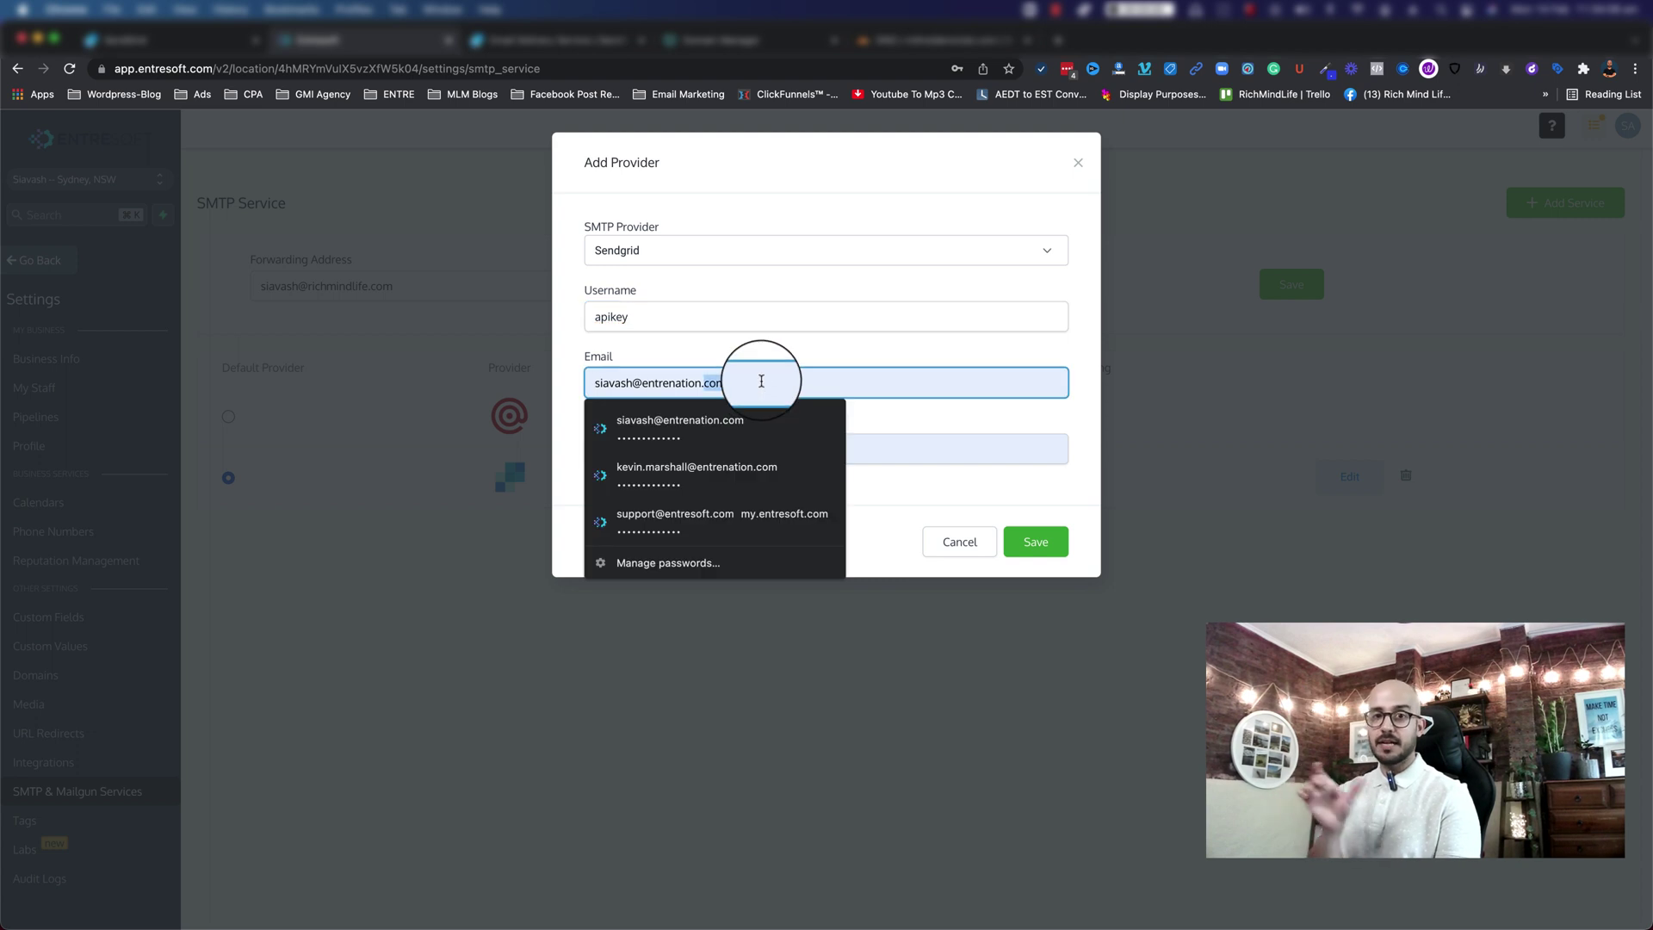
pyautogui.press('super+a')
pyautogui.press('BackSpace')
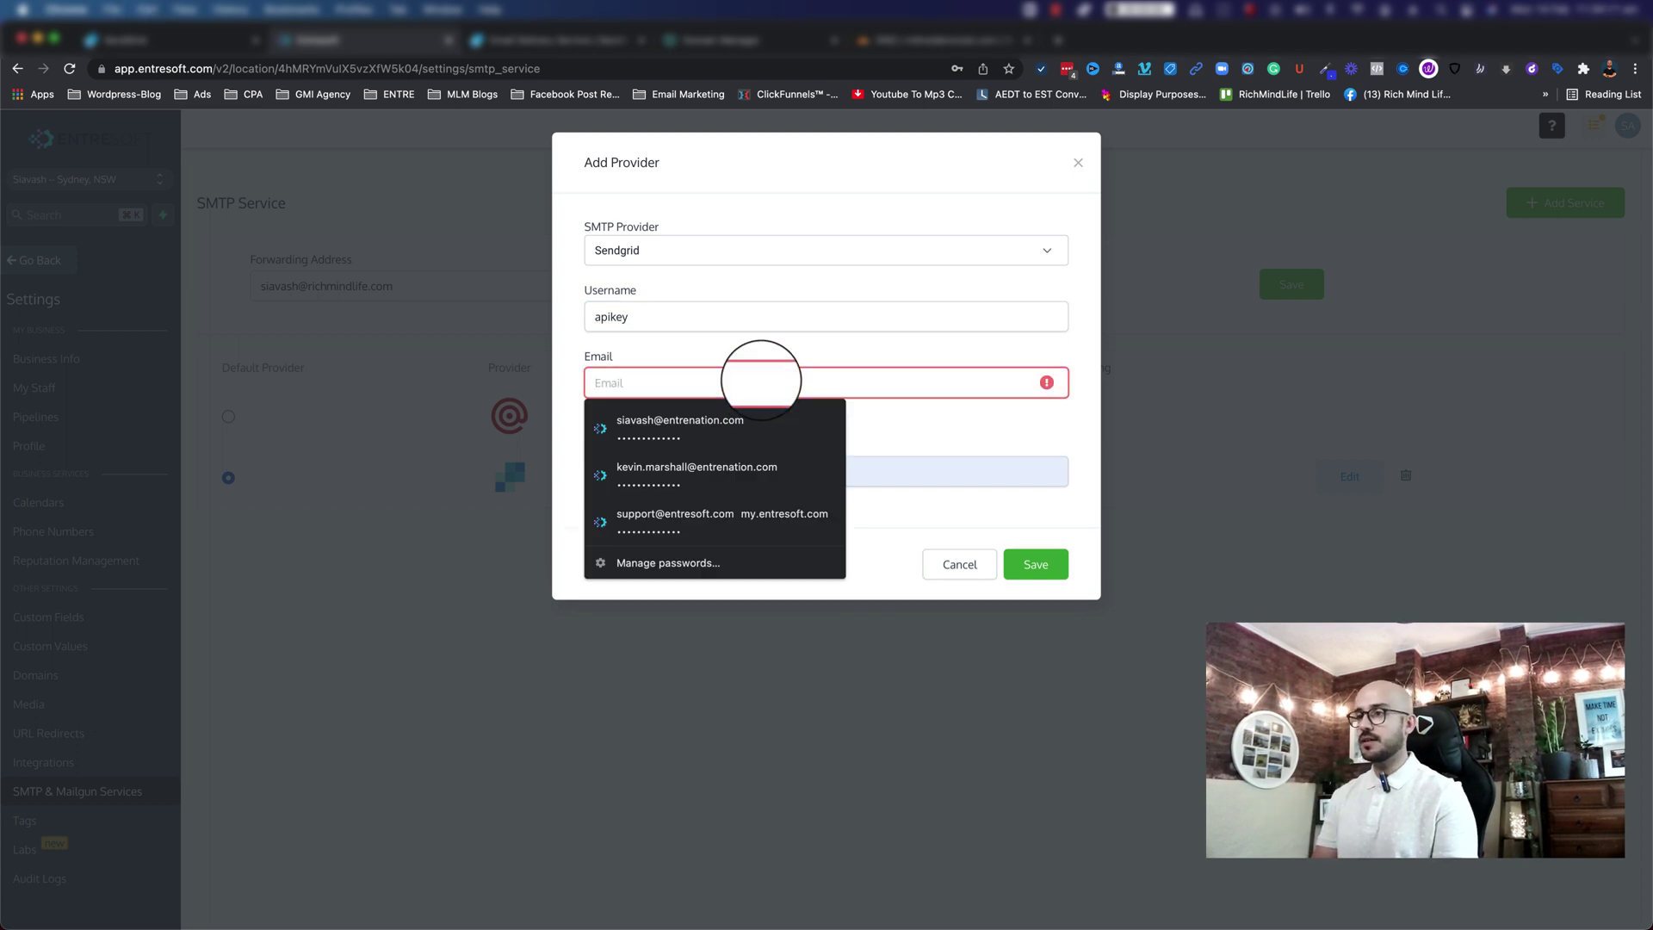
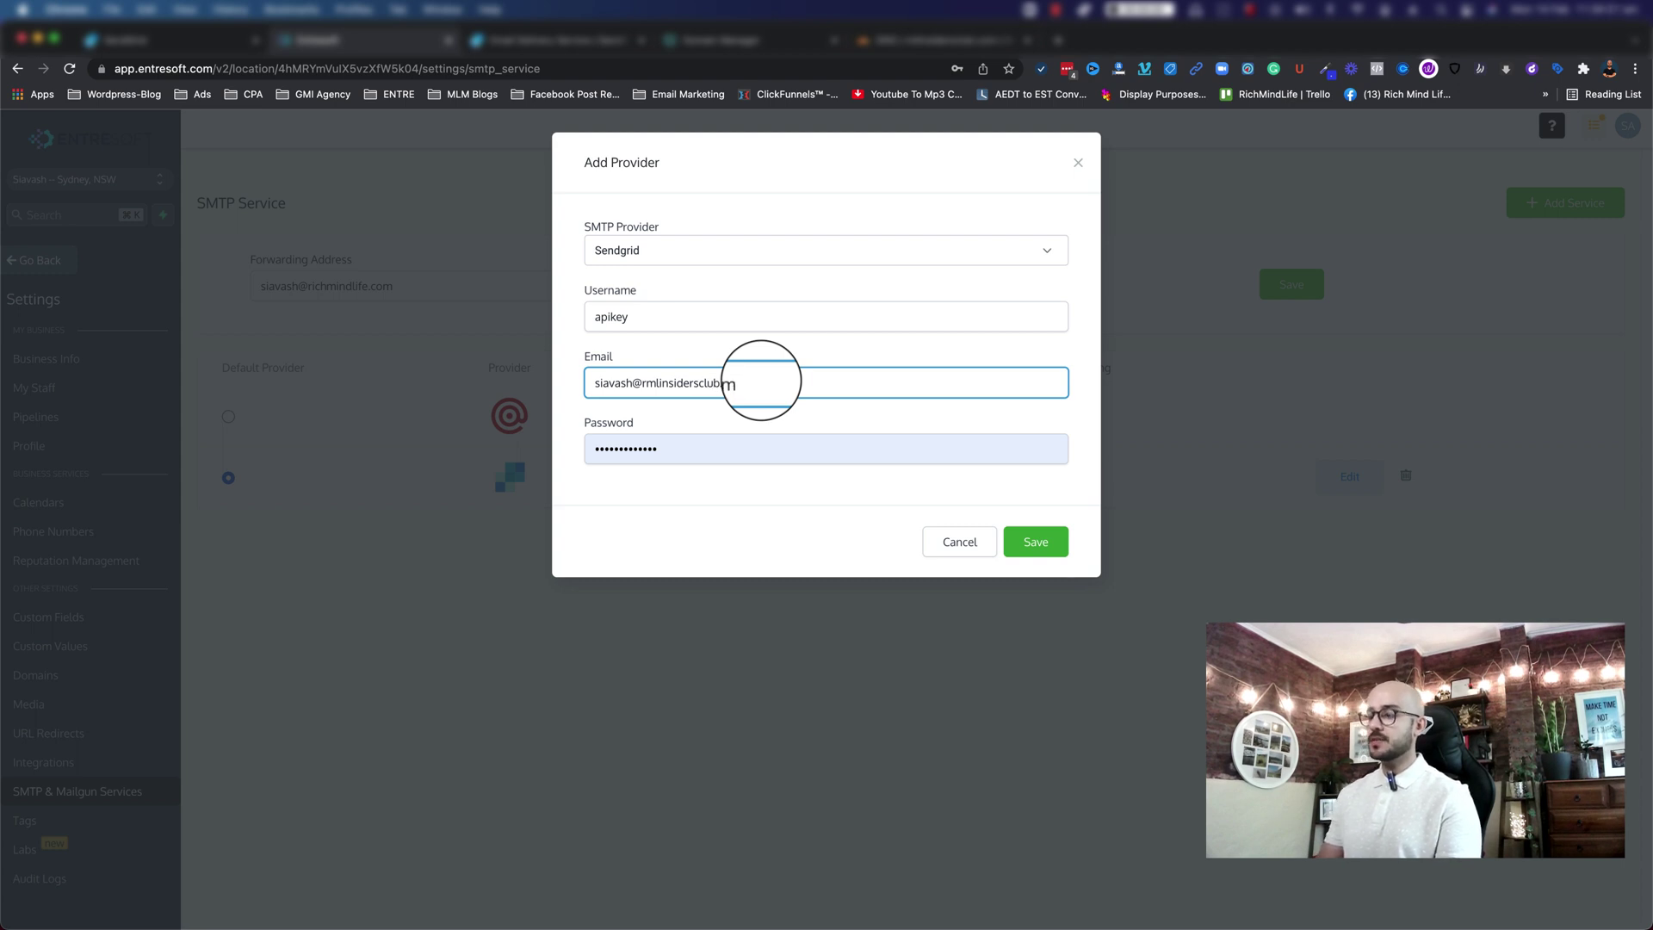
# Step: Paste the copied API key as the password and save the provider
pyautogui.click(698, 448)
pyautogui.press('super+a')
pyautogui.press('BackSpace')
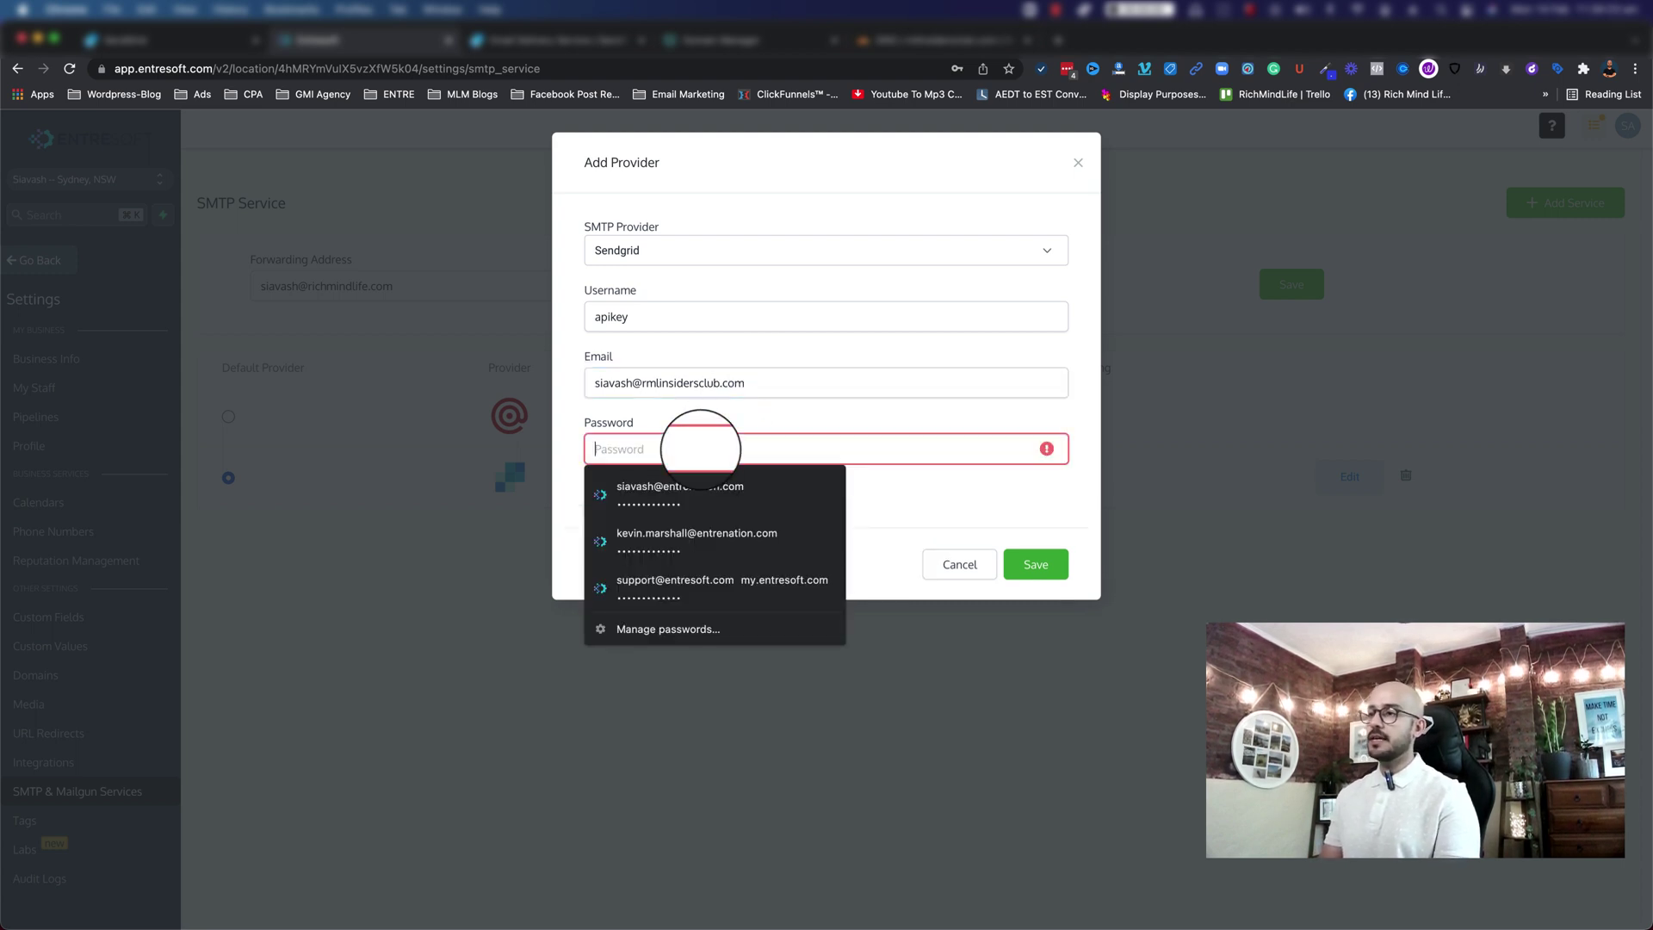
pyautogui.press('super+v')
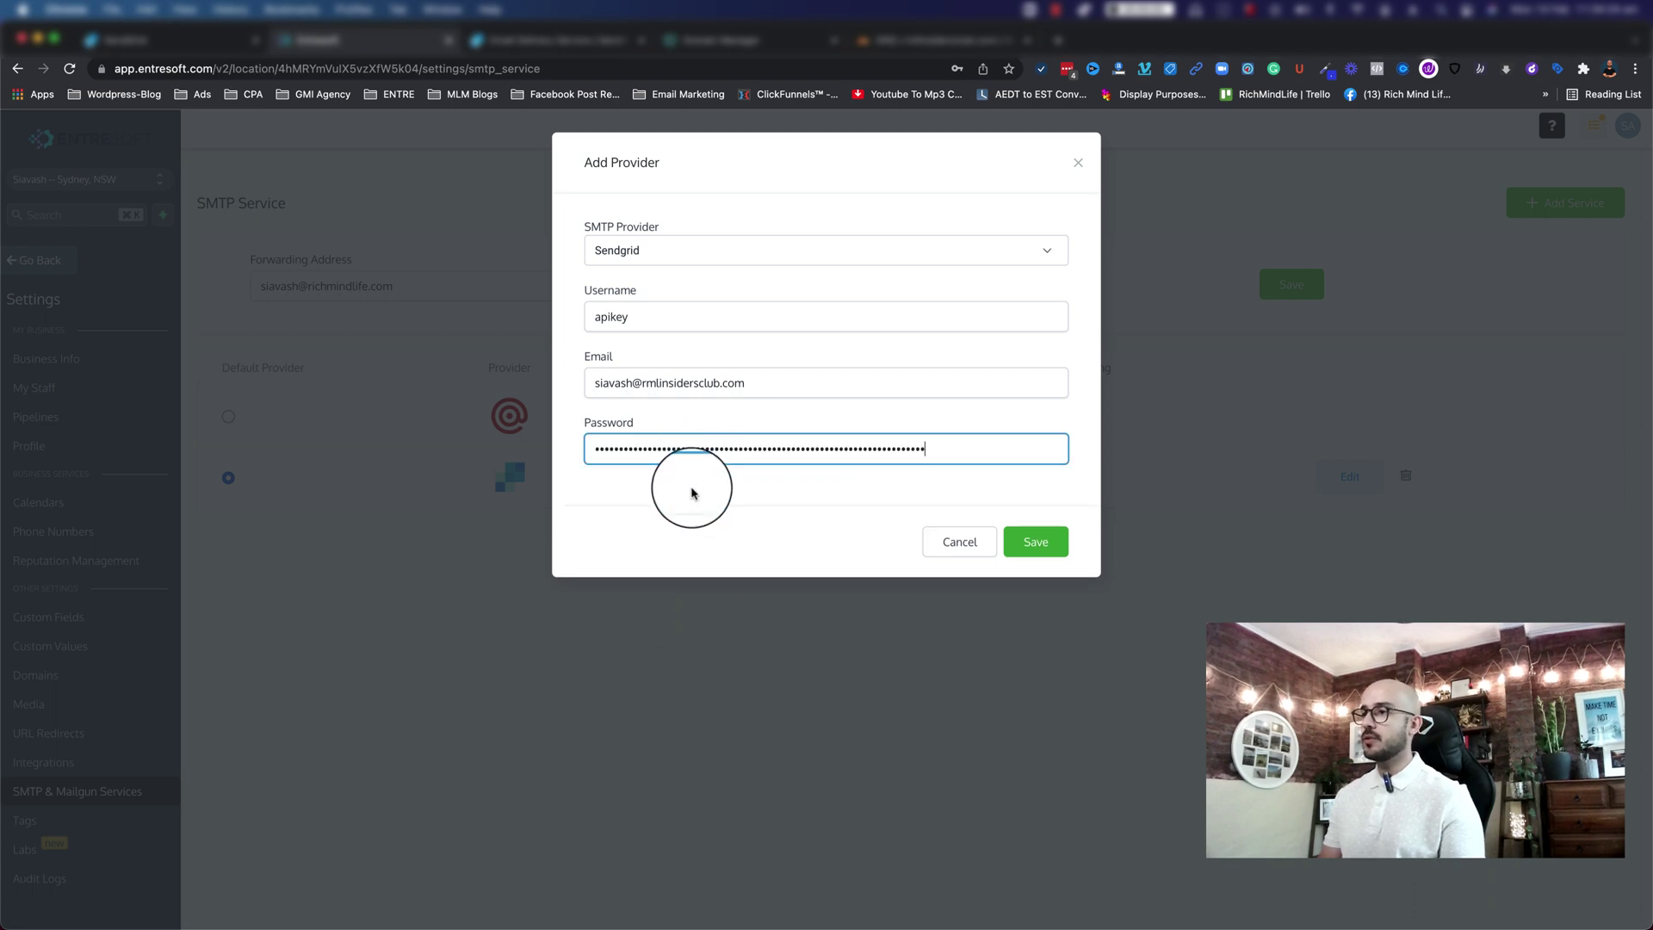
pyautogui.click(1033, 542)
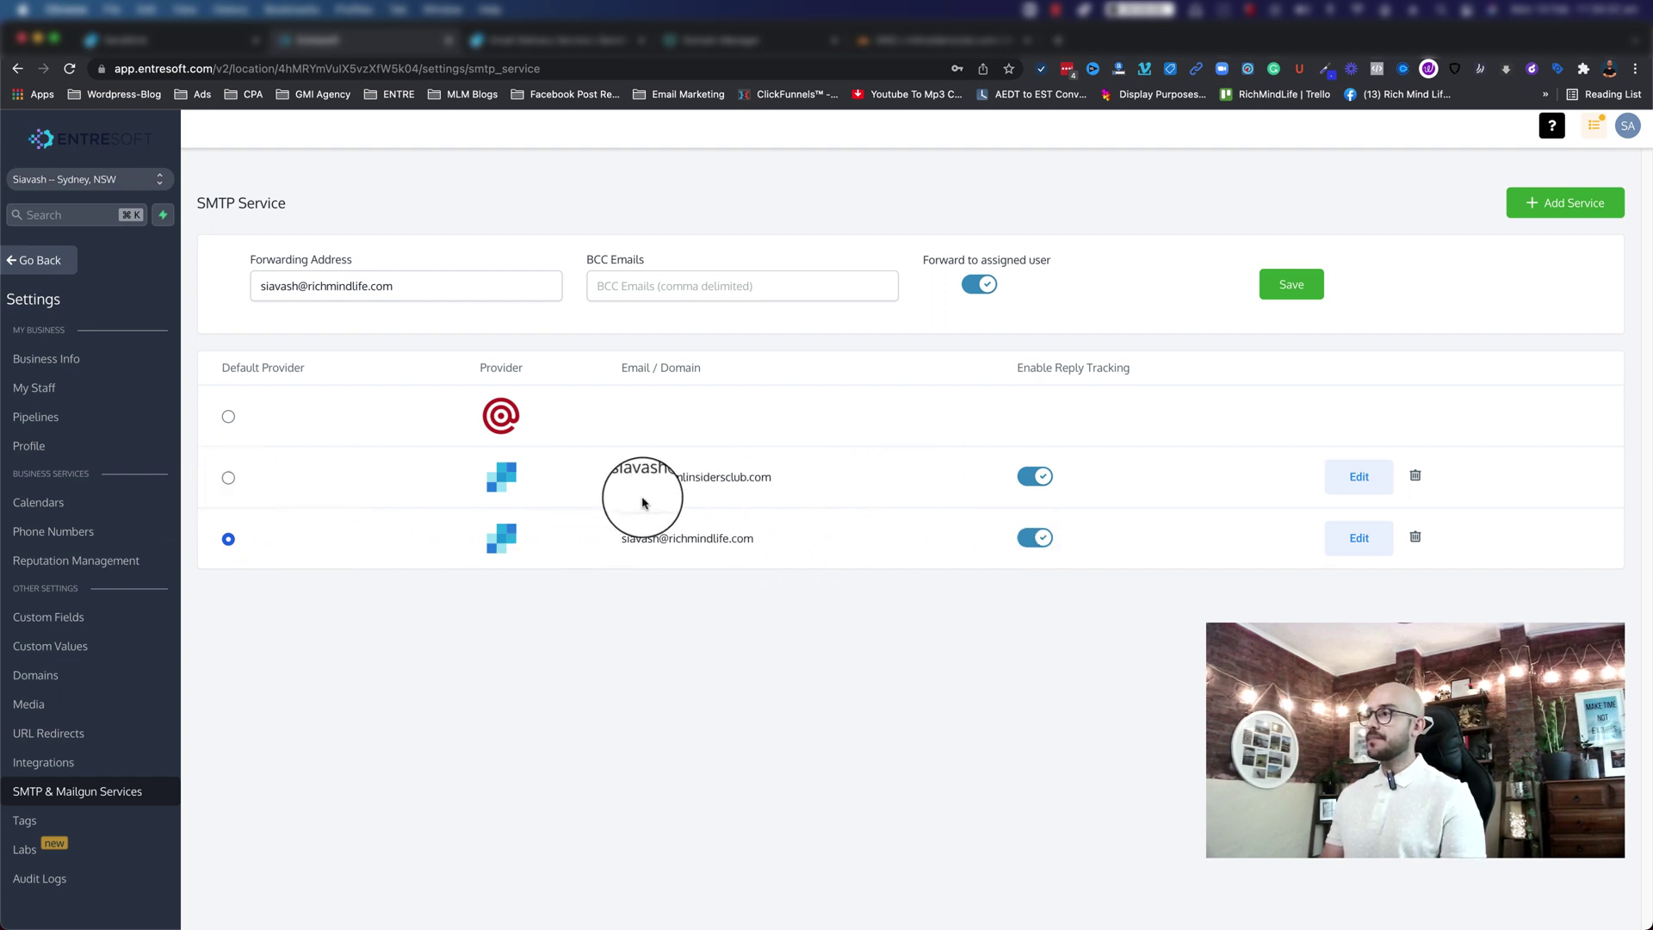
pyautogui.moveTo(614, 492); pyautogui.dragTo(830, 461)
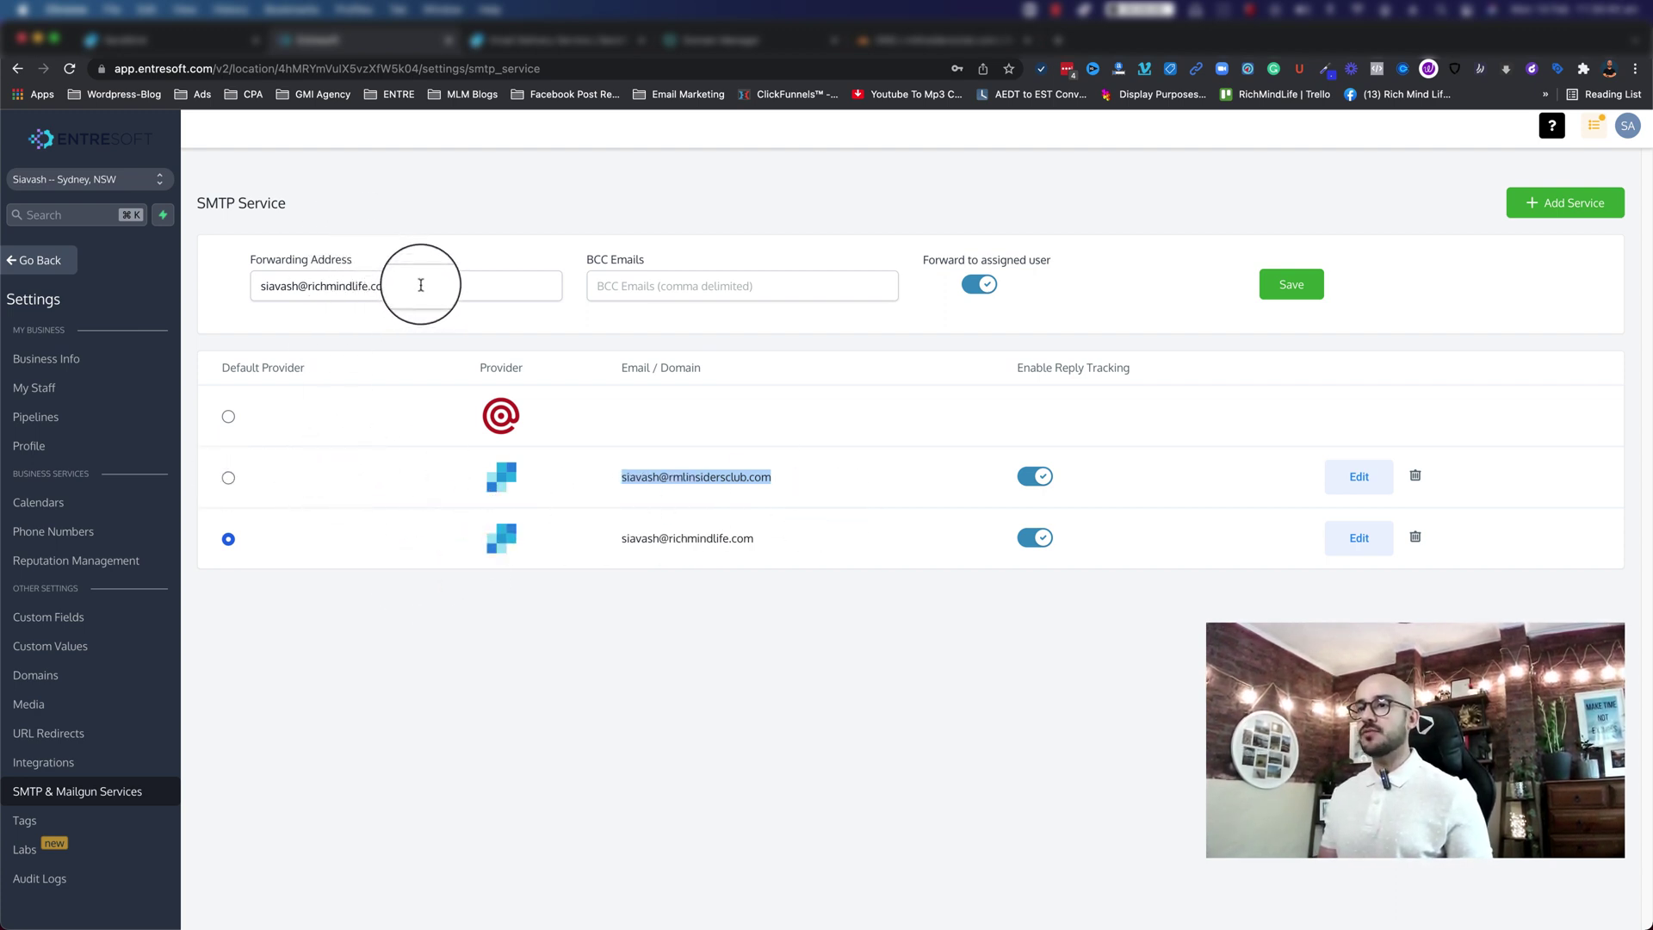
pyautogui.tripleClick(278, 274)
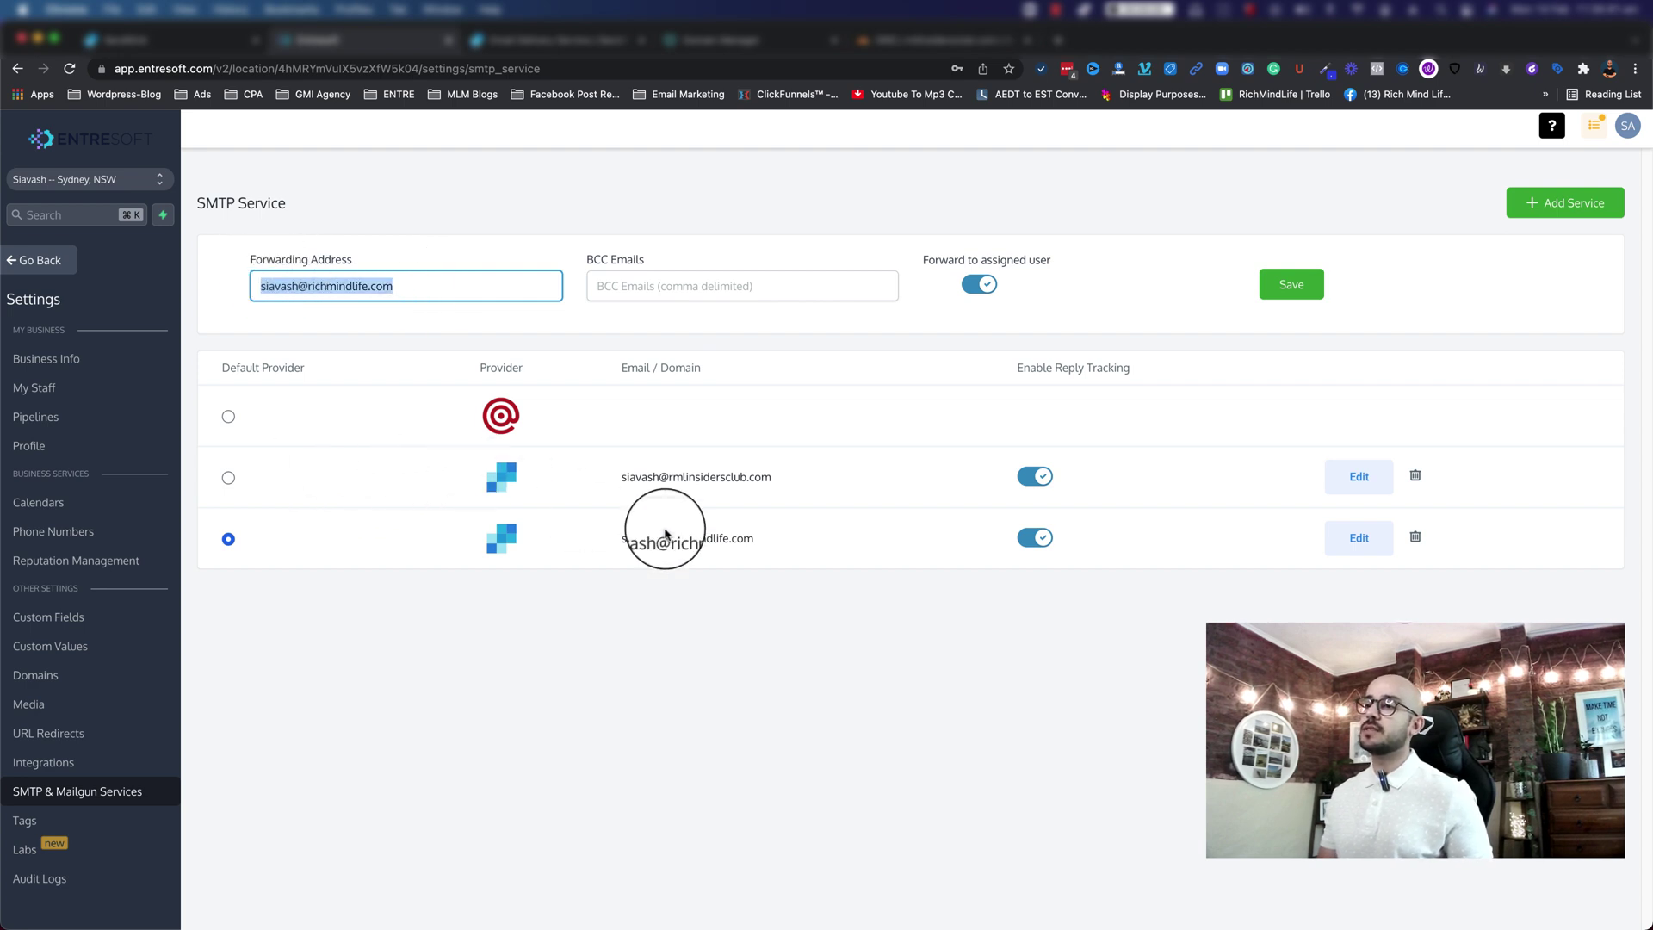
pyautogui.click(650, 498)
pyautogui.moveTo(623, 476); pyautogui.dragTo(773, 478)
pyautogui.moveTo(417, 284); pyautogui.dragTo(258, 286)
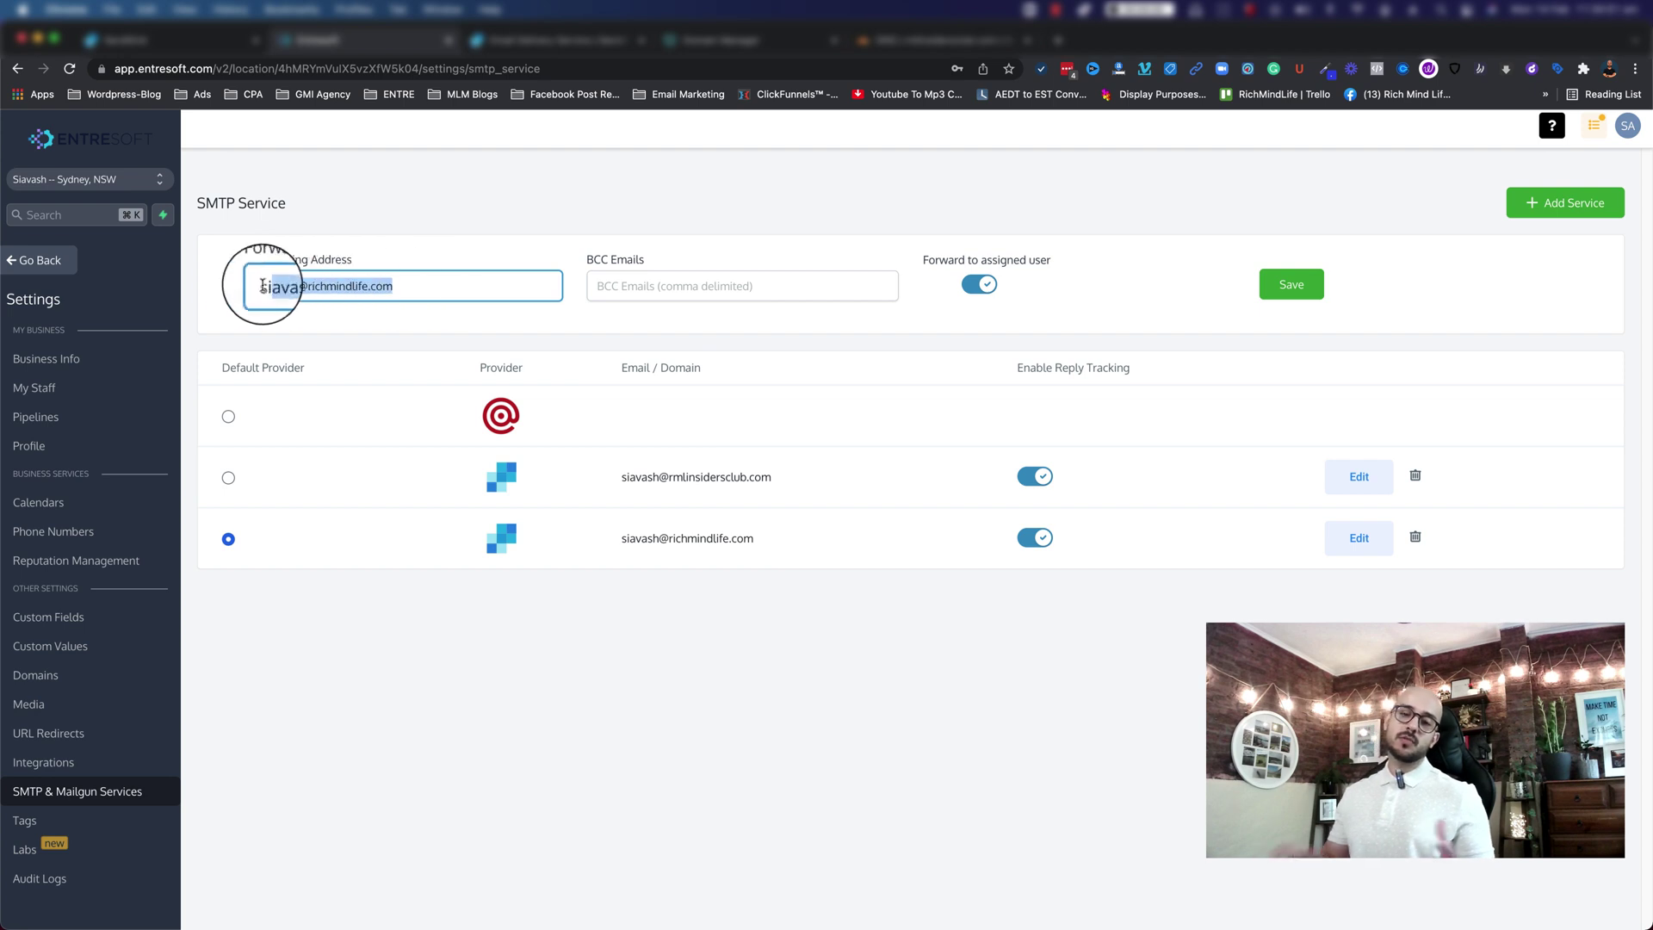